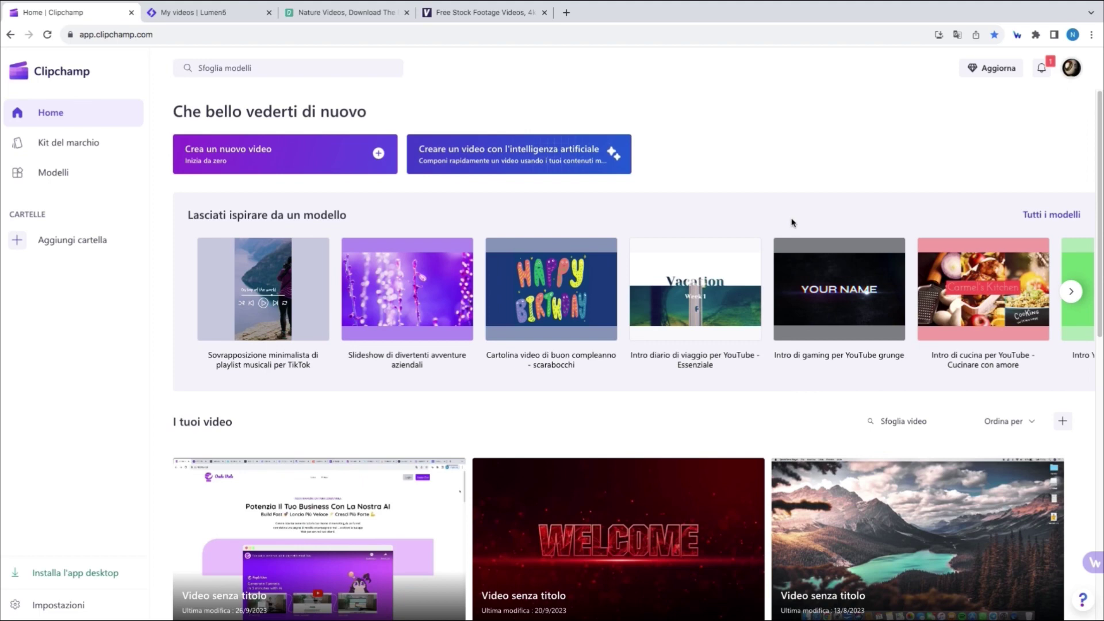
Look over the nature videos on Pexels and the stock footage site Videezy
key("ctrl+Tab")
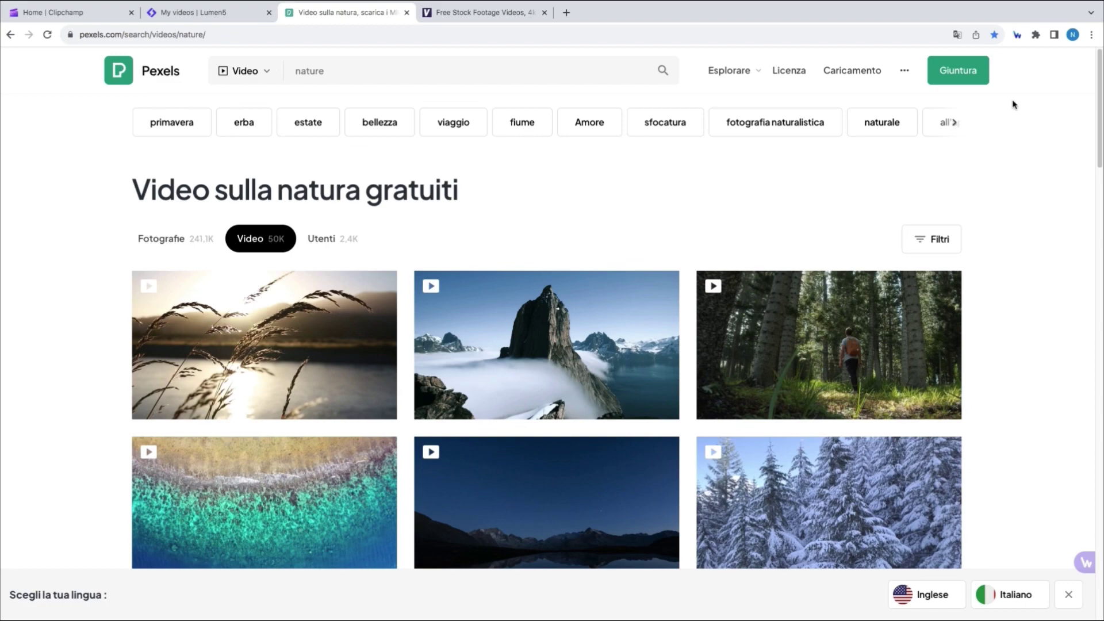
left_click(488, 13)
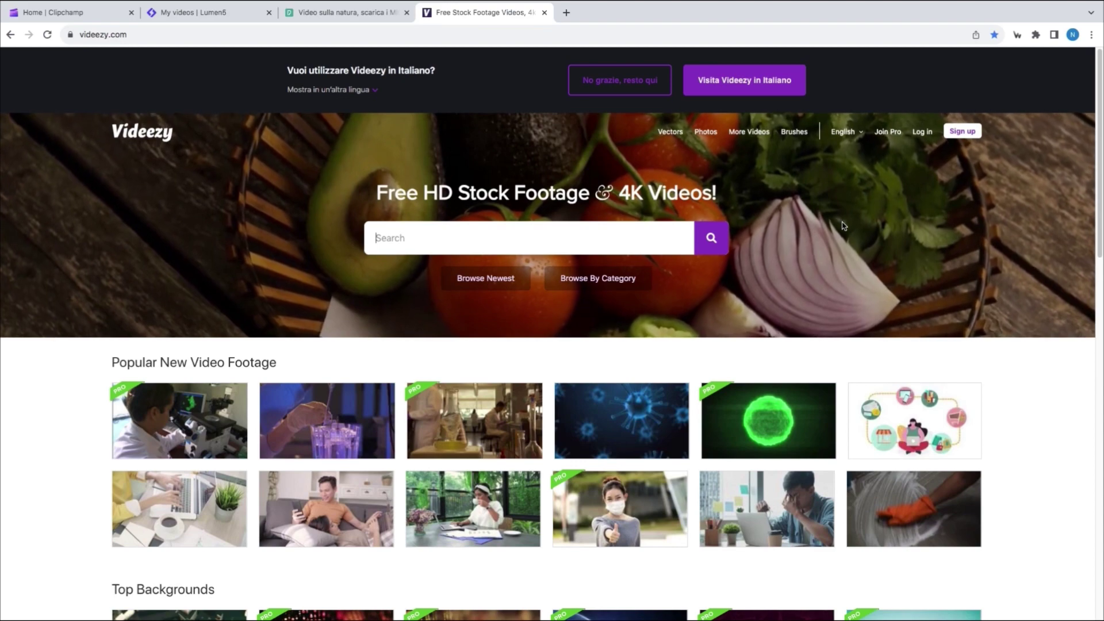
Review the list of installed browser extensions from a new browser tab
key("super+t")
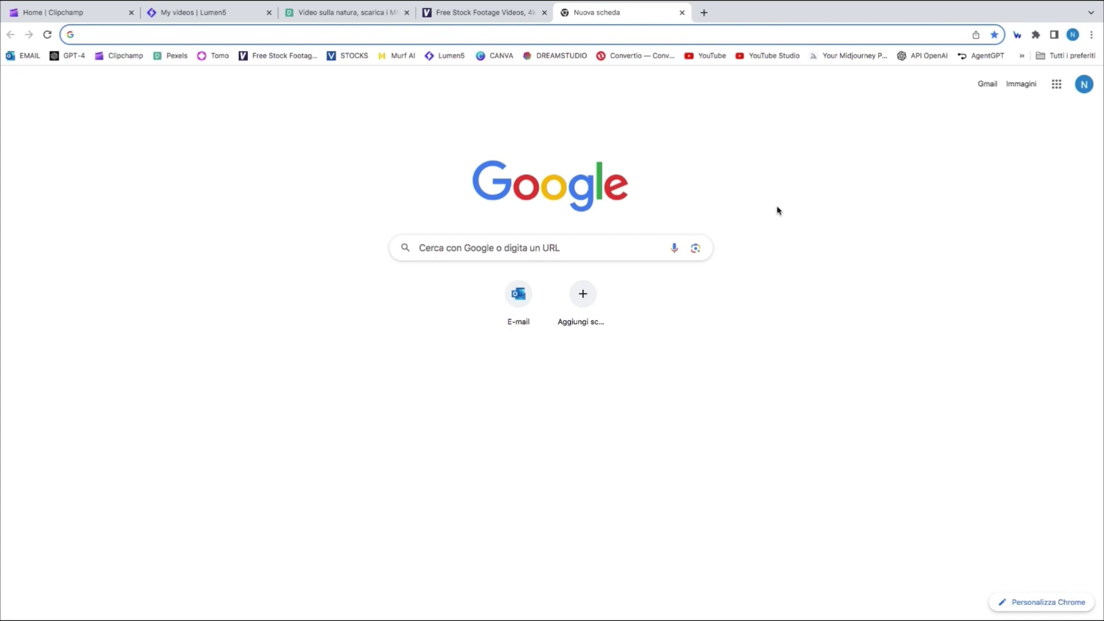
left_click(1037, 35)
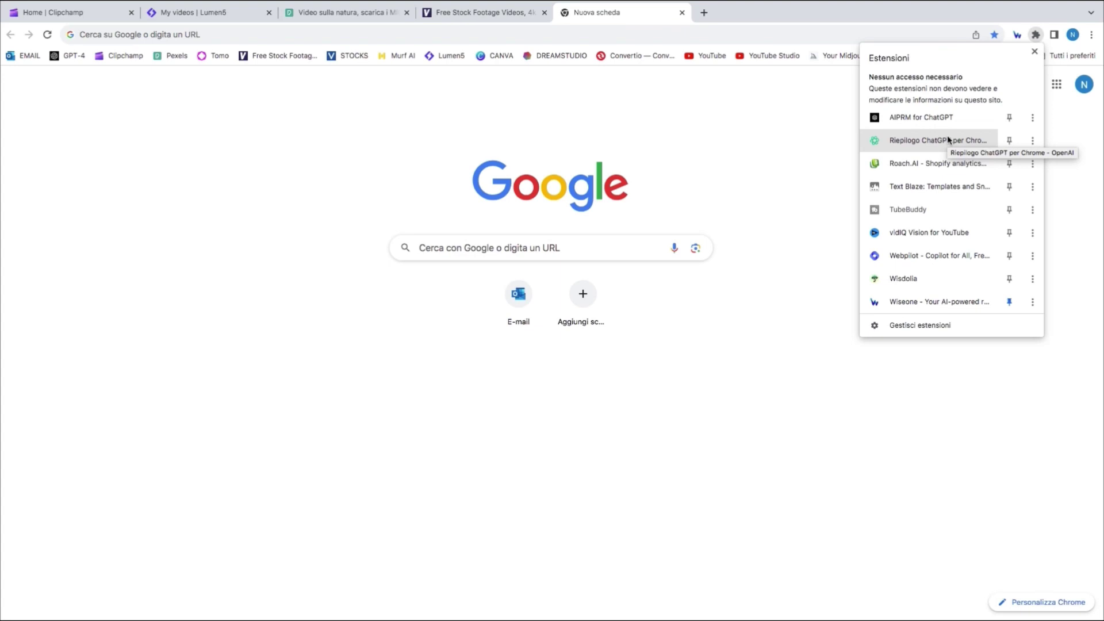
left_click(814, 273)
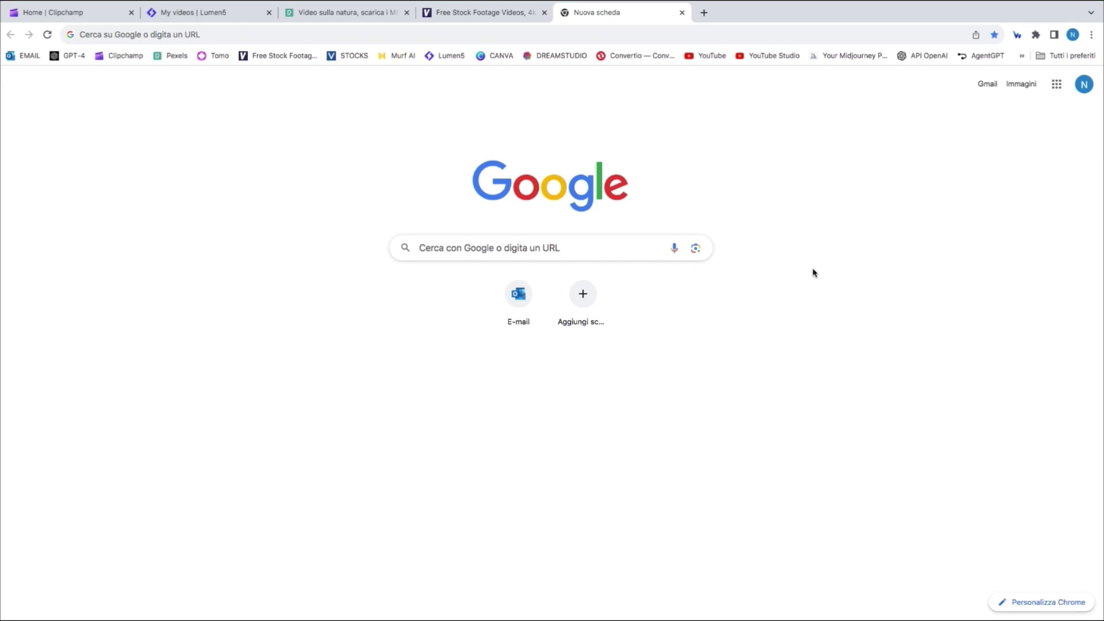
Search Google for "salute del corpo benessere sportivo e alimentazione"
left_click(509, 248)
type("sa")
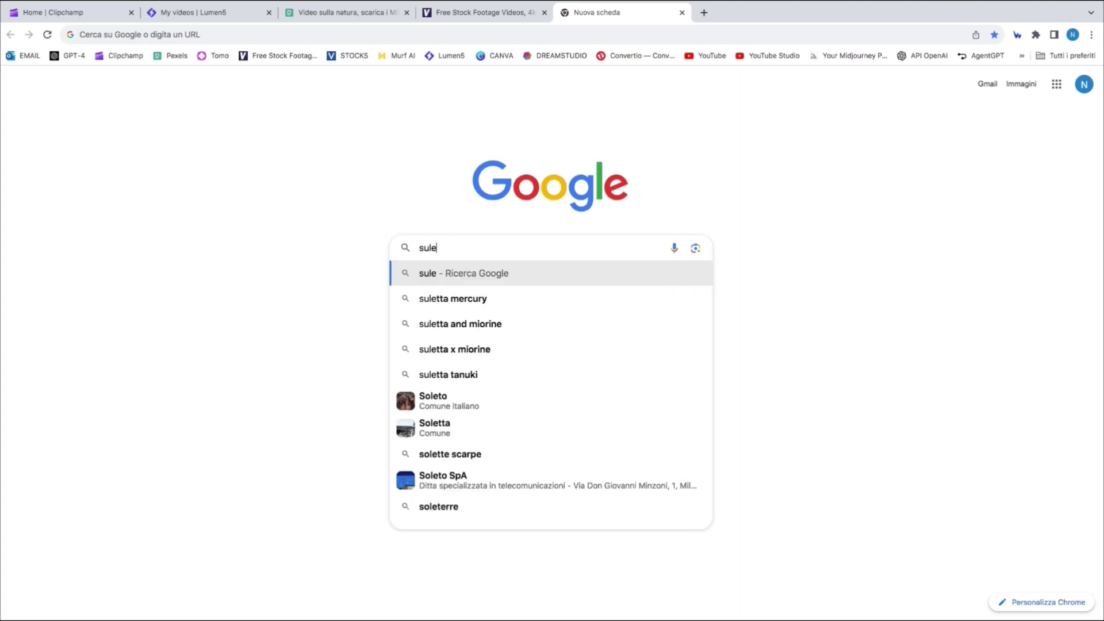
type("lute de")
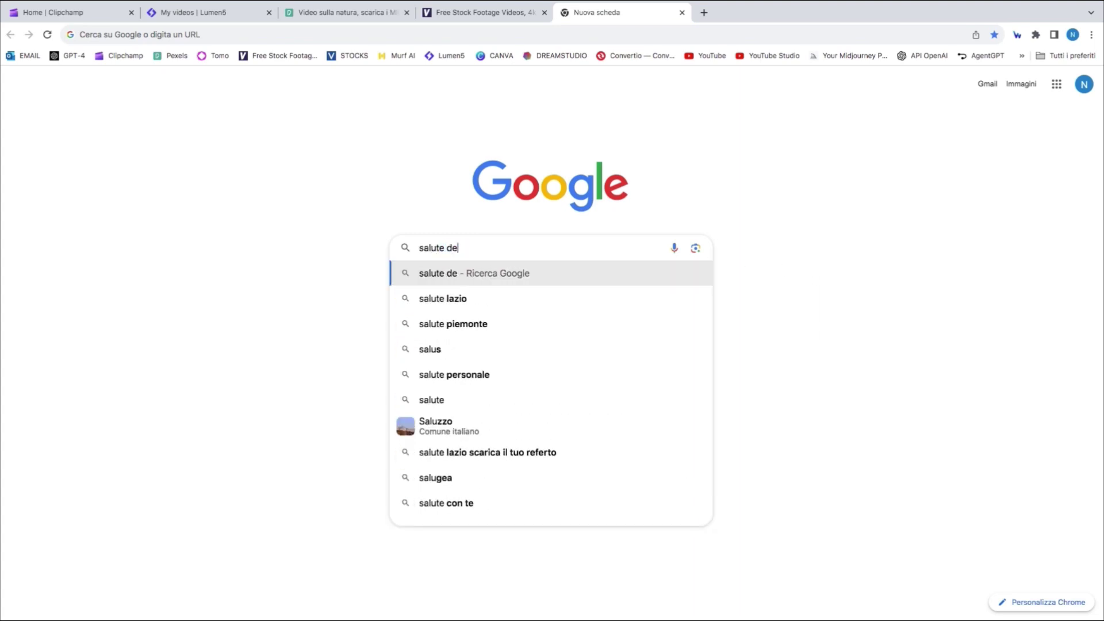
type("l corpo ")
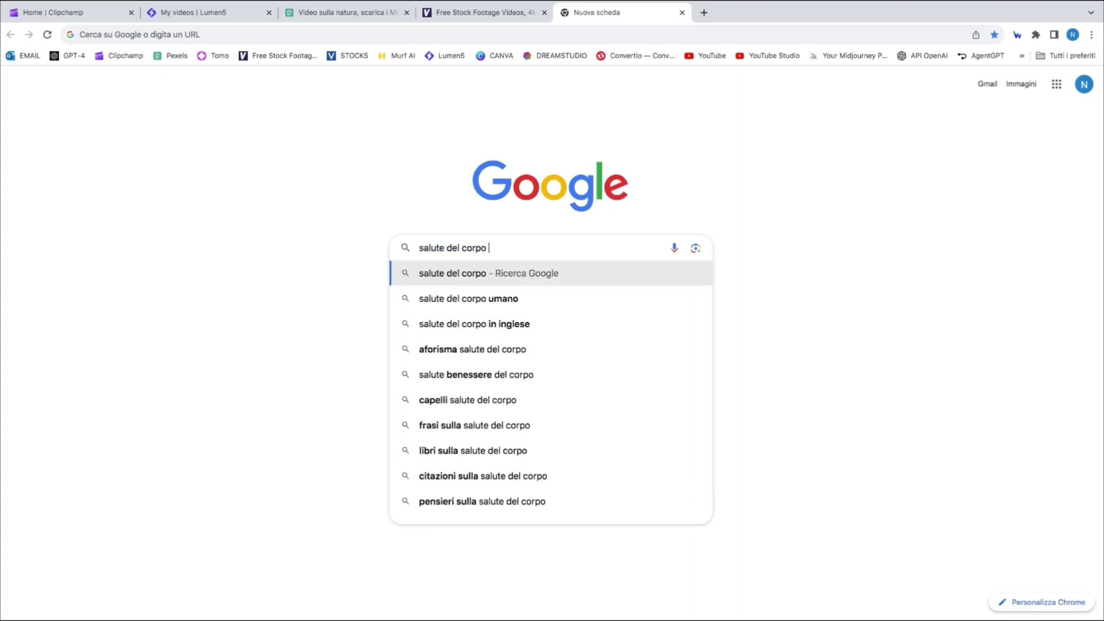
type("bene")
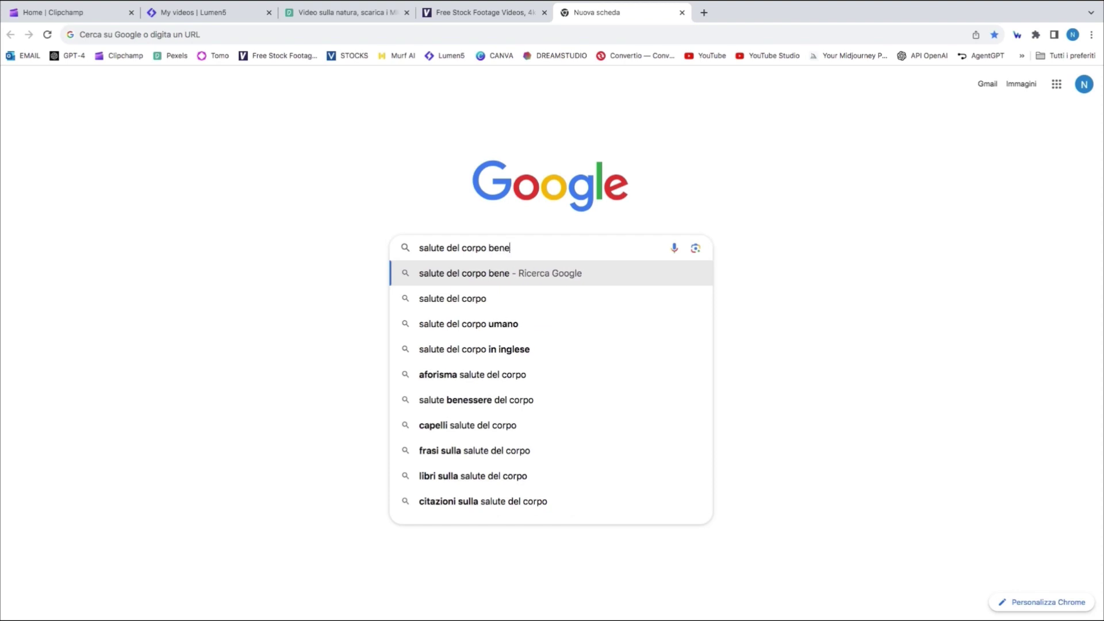
type("ssere sportivo e")
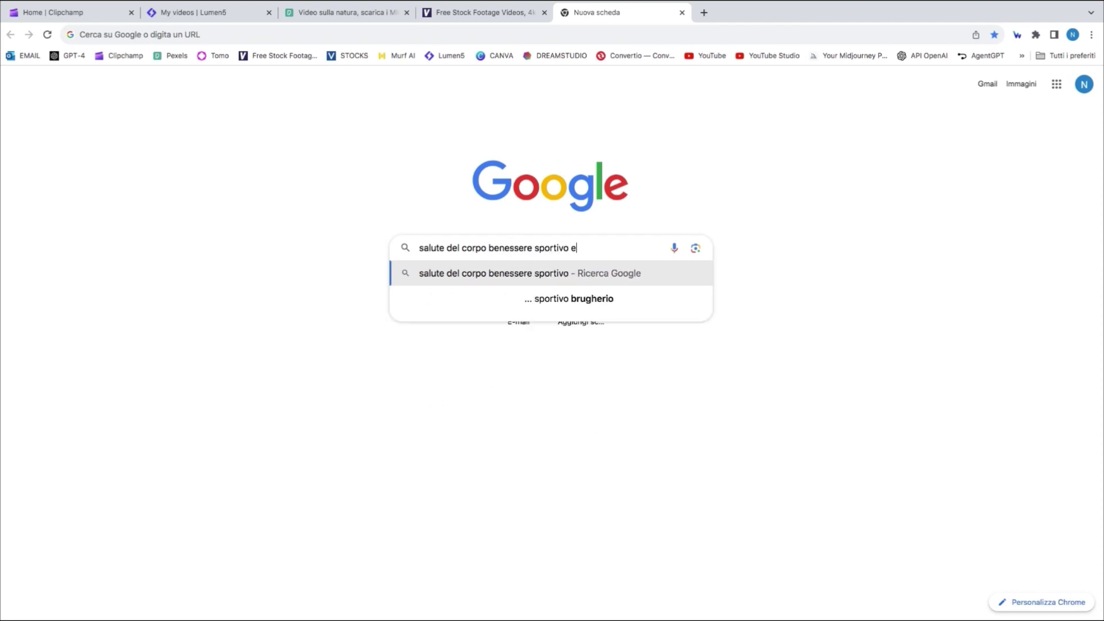
type(" alimentazione")
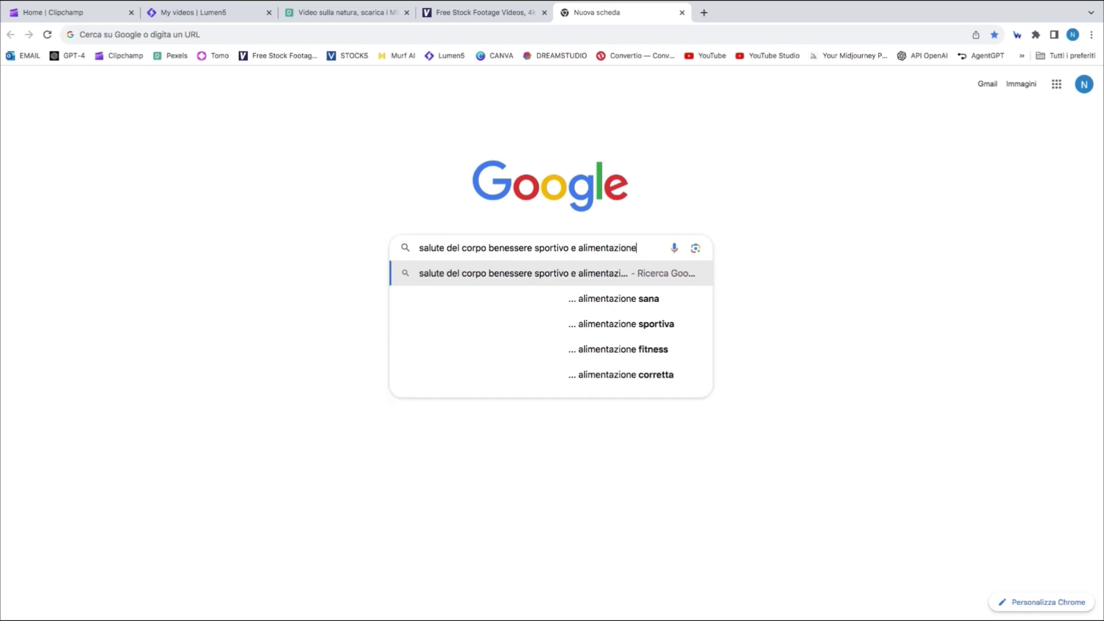
key("Return")
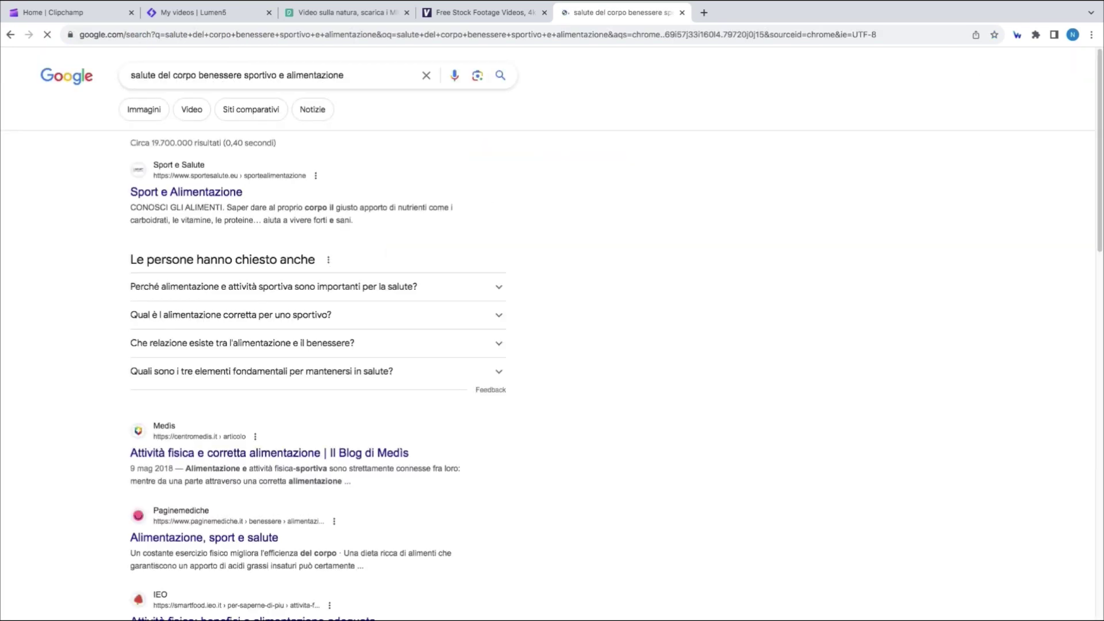
Skim the "Sport e Alimentazione" result from Sport e Salute, accepting all cookies, and return to the search results
left_click(194, 199)
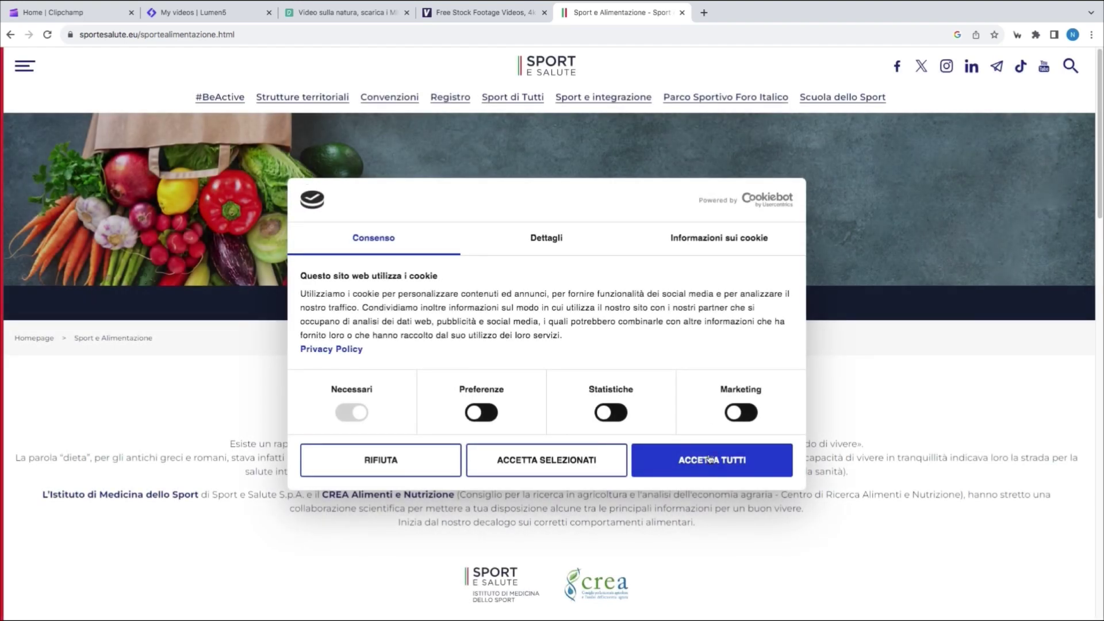
left_click(742, 467)
scroll(909, 361, "down", 5)
scroll(909, 362, "down", 9)
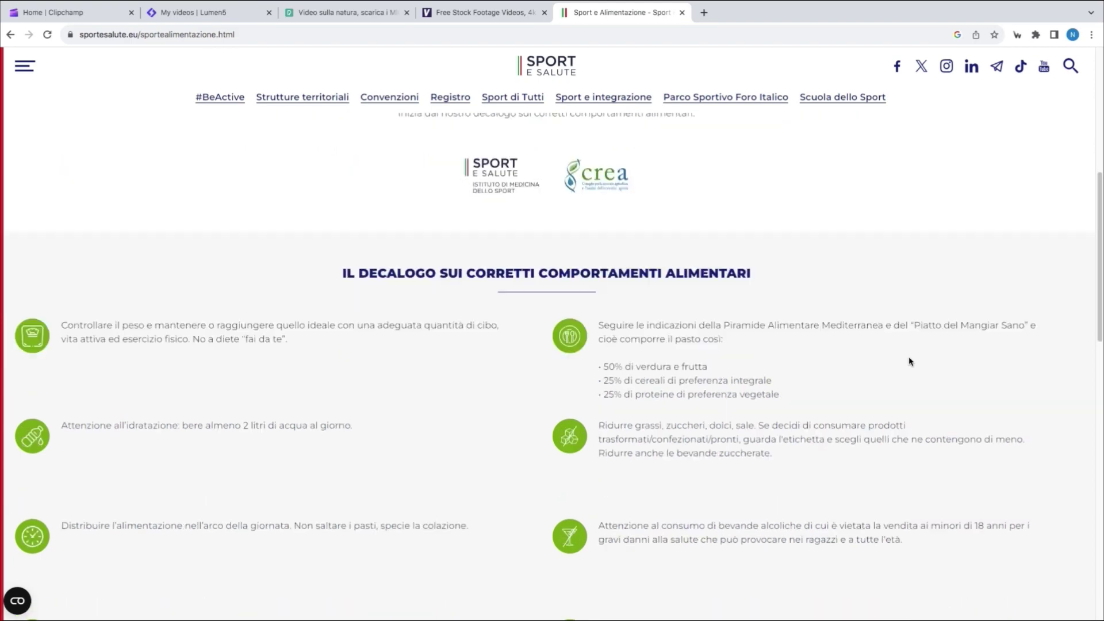
left_click(10, 35)
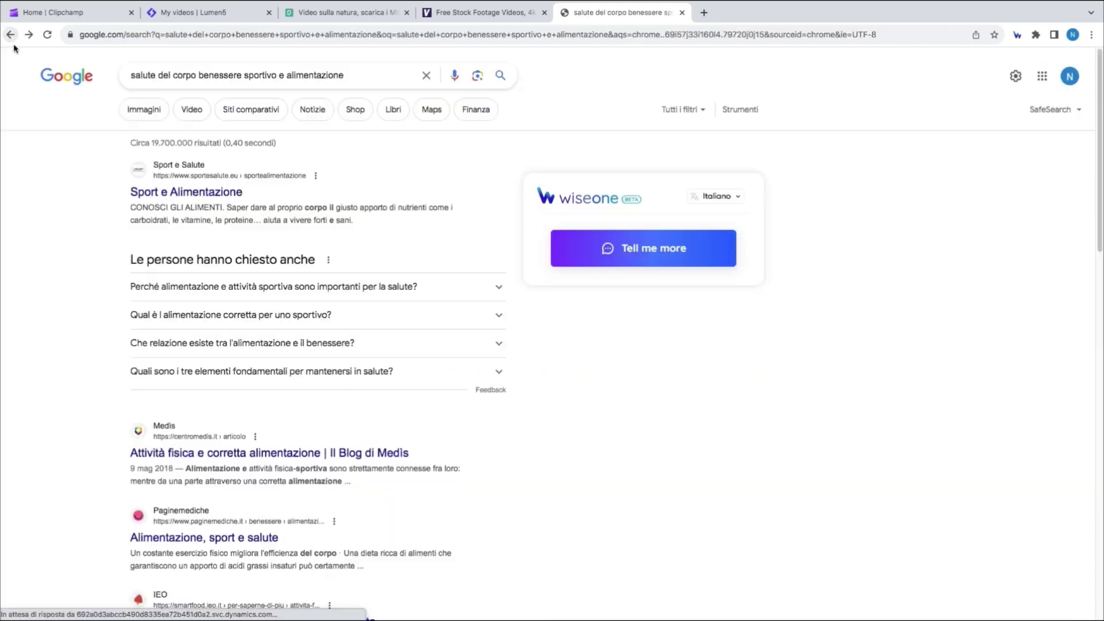
Open the Medìs blog article "Attività fisica e corretta alimentazione" and read through its content
left_click(196, 454)
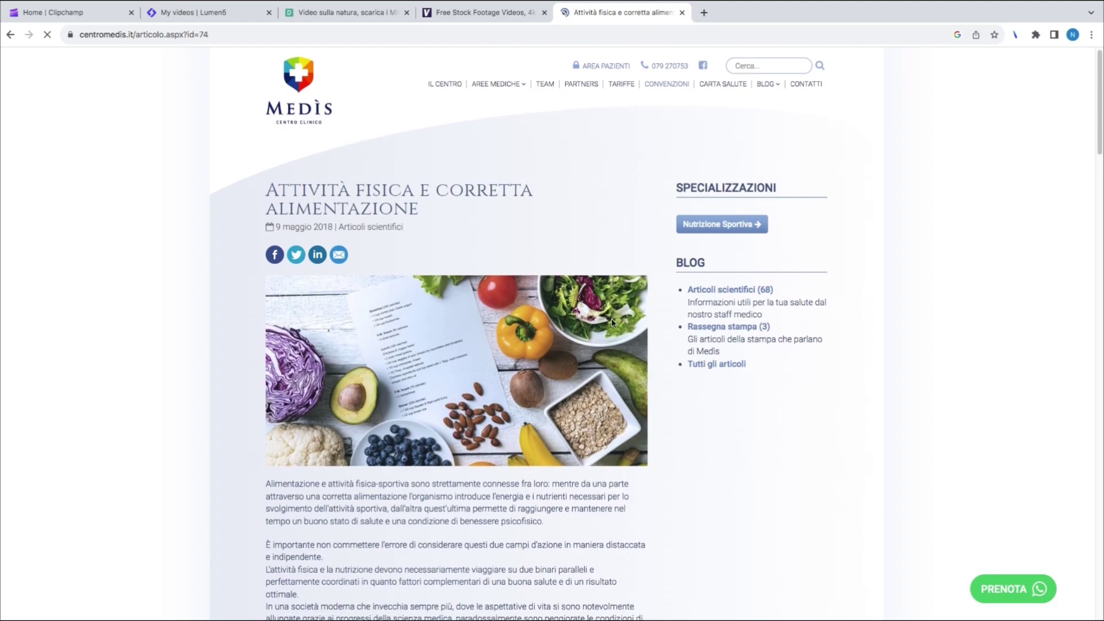
scroll(613, 324, "down", 6)
scroll(613, 323, "down", 5)
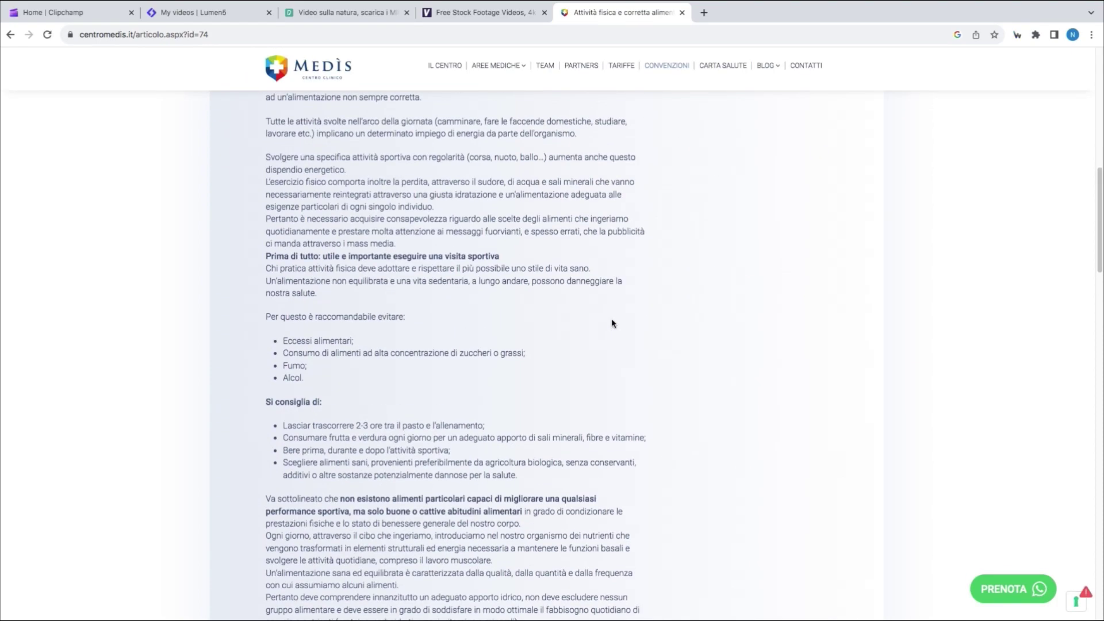
scroll(613, 323, "down", 4)
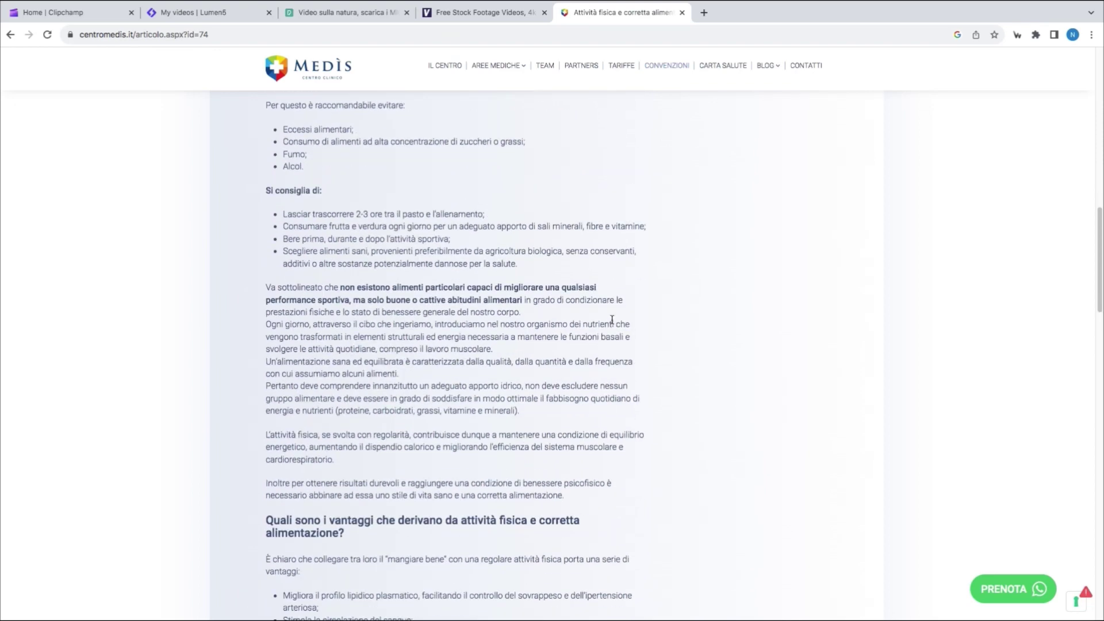
scroll(493, 323, "up", 15)
scroll(548, 310, "down", 15)
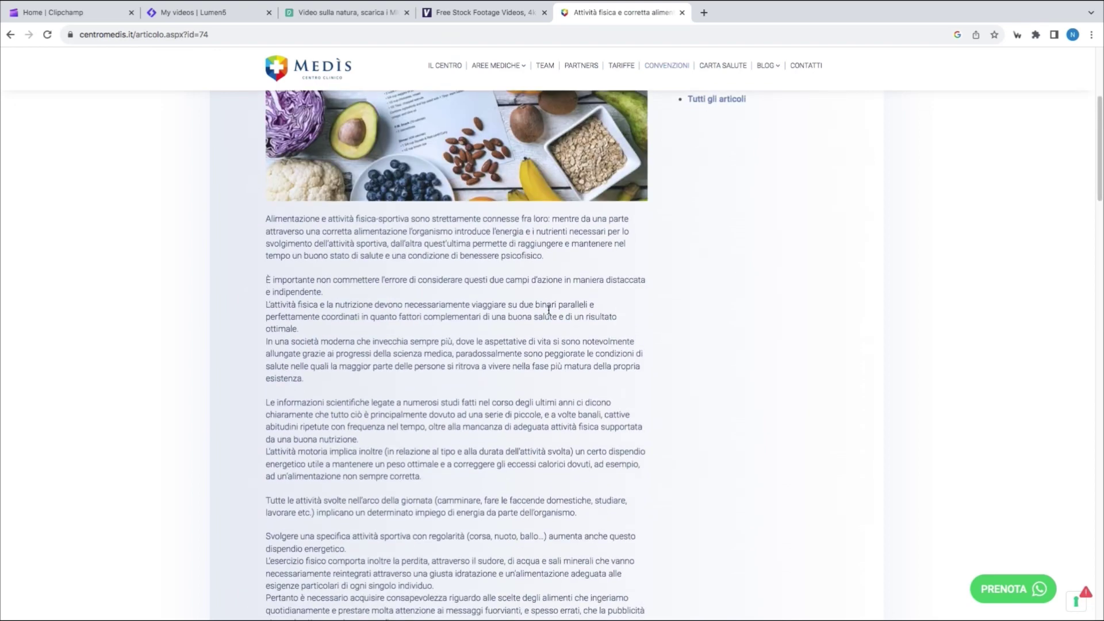
scroll(549, 310, "down", 10)
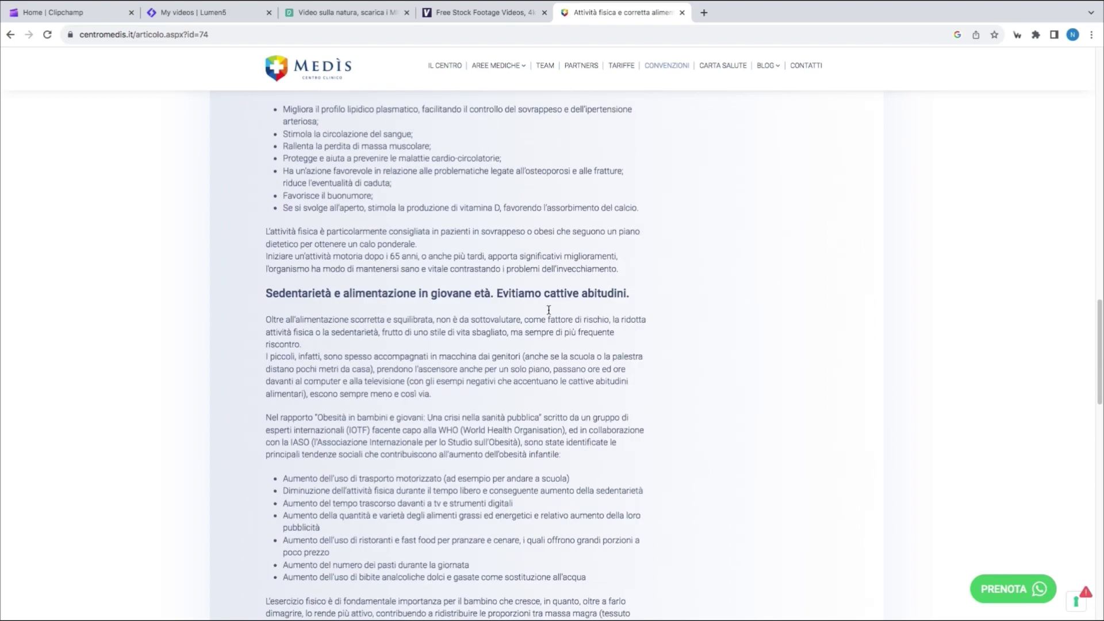
scroll(549, 316, "up", 20)
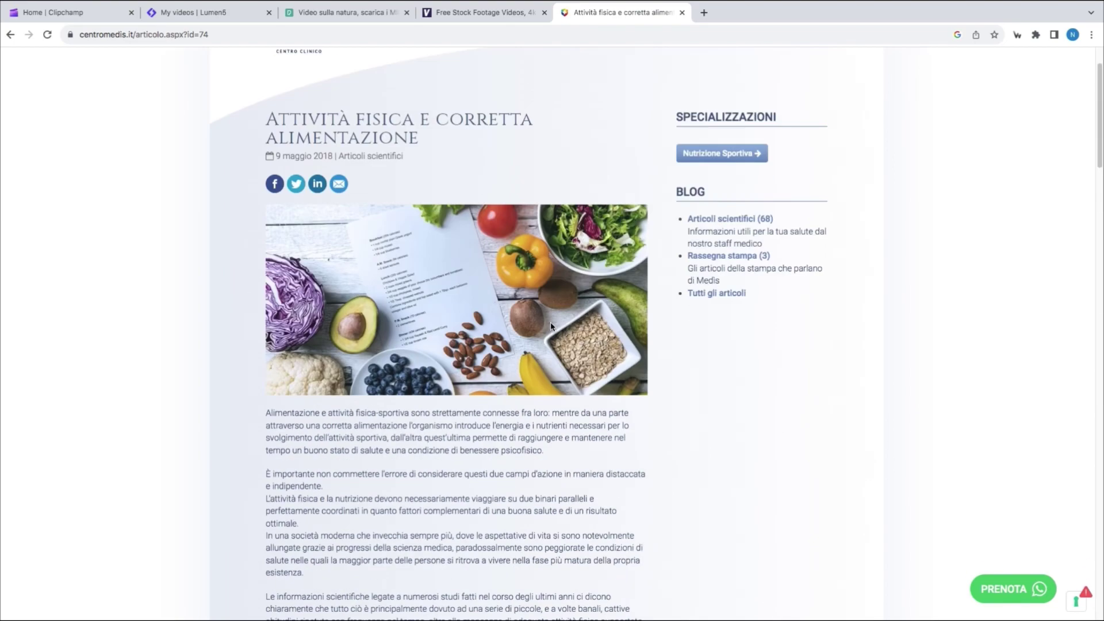
Generate a summary of the article with the Riepilogo ChatGPT extension, read it through and close it
left_click(1036, 35)
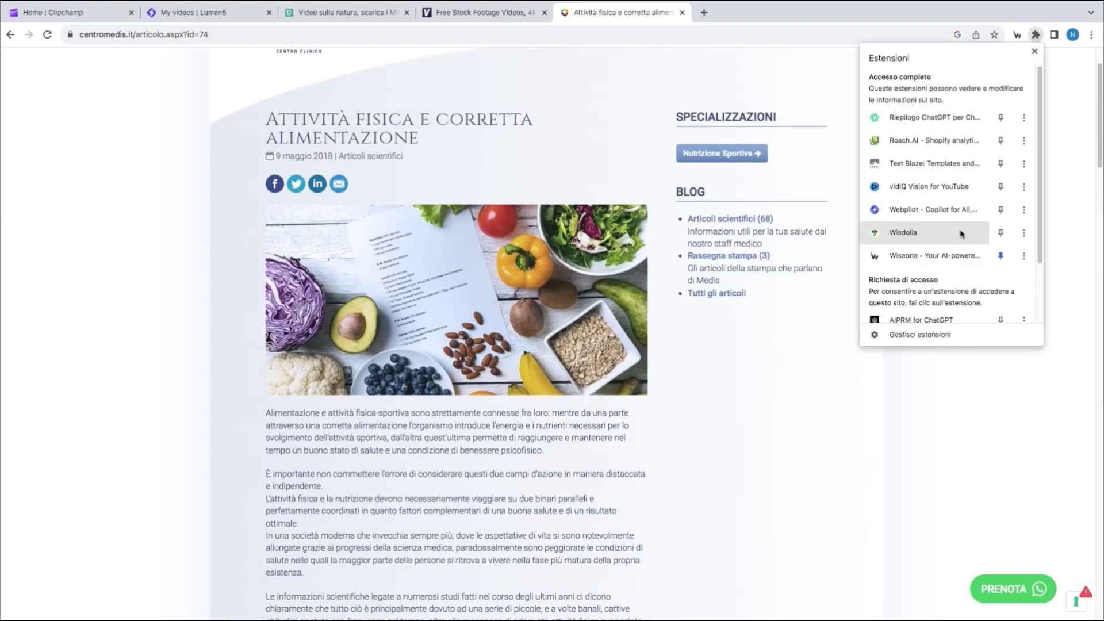
left_click(937, 119)
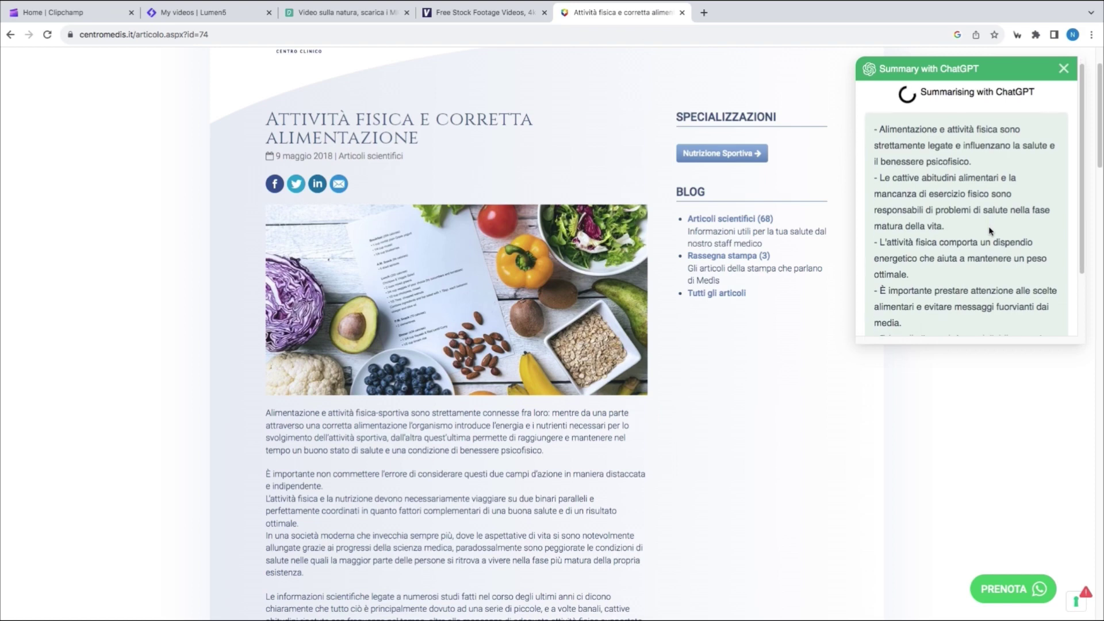
scroll(991, 230, "up", 1)
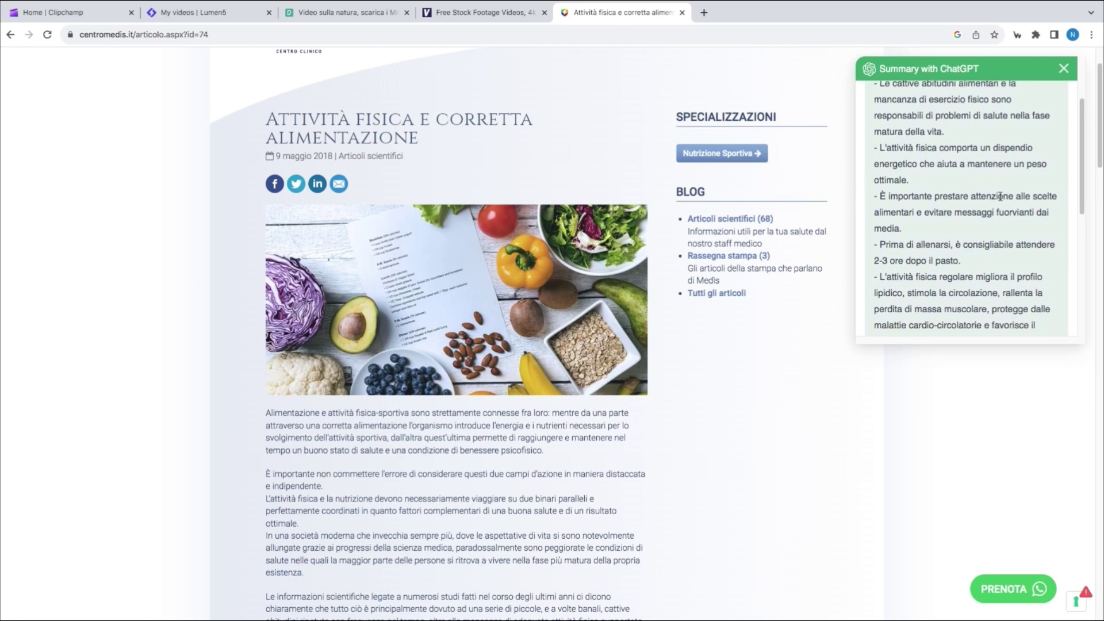
scroll(978, 197, "down", 3)
scroll(955, 197, "down", 2)
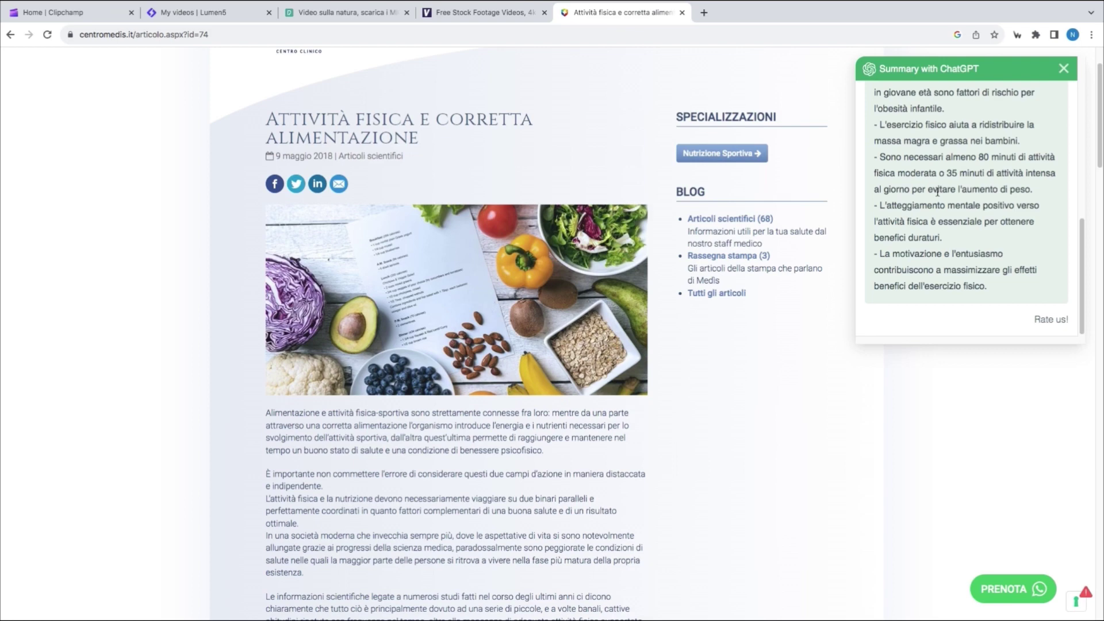
scroll(949, 184, "up", 2)
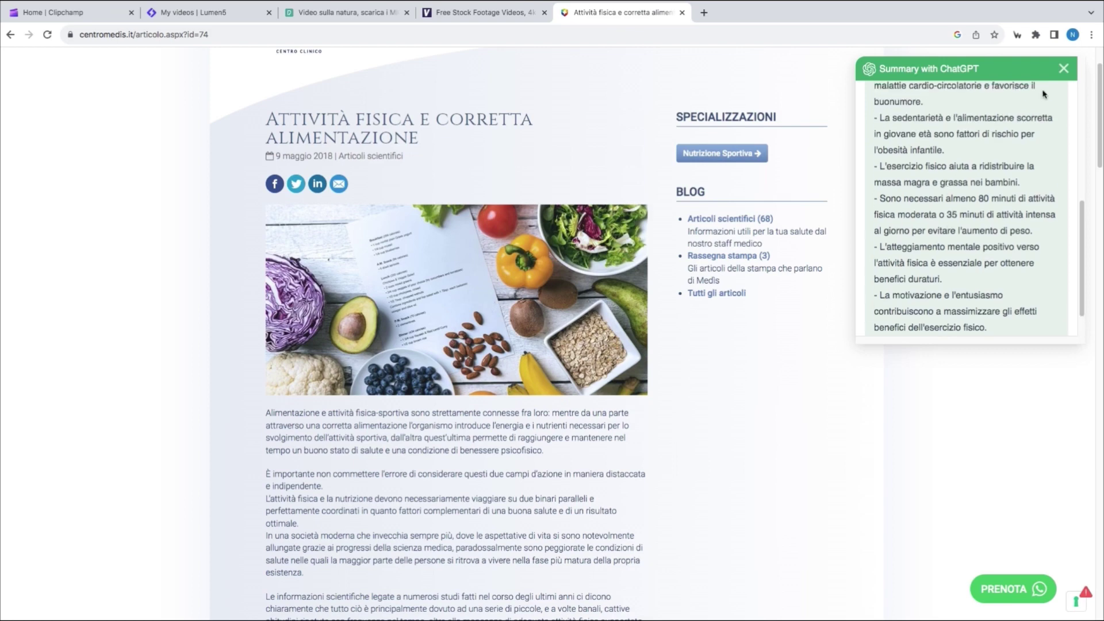
left_click(1063, 69)
Enable the Wiseone extension on centromedis.it
left_click(1040, 38)
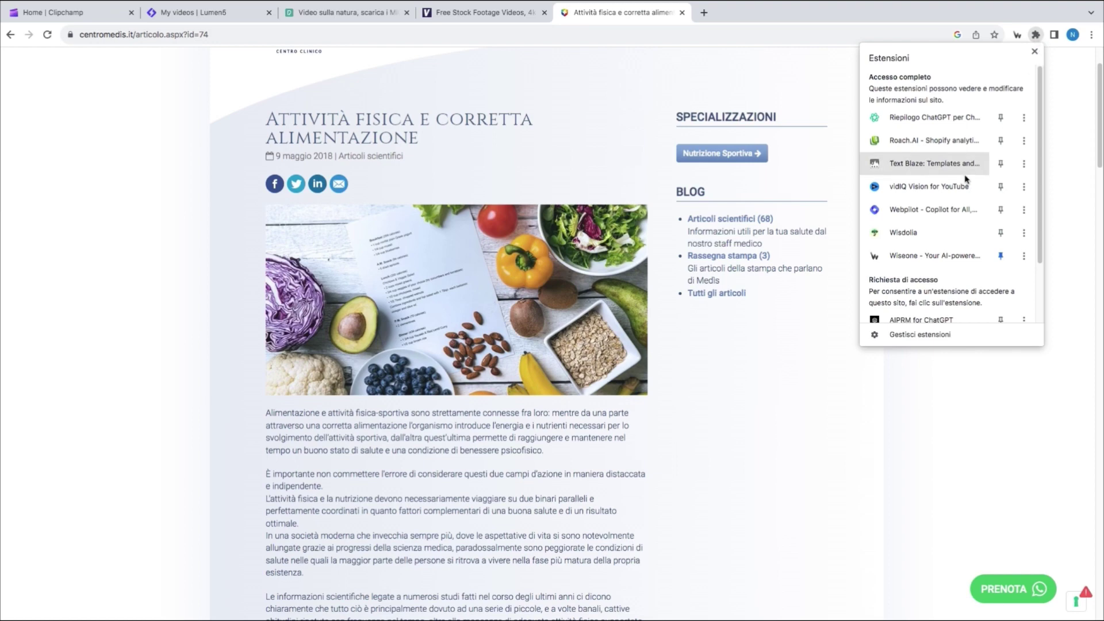
left_click(948, 259)
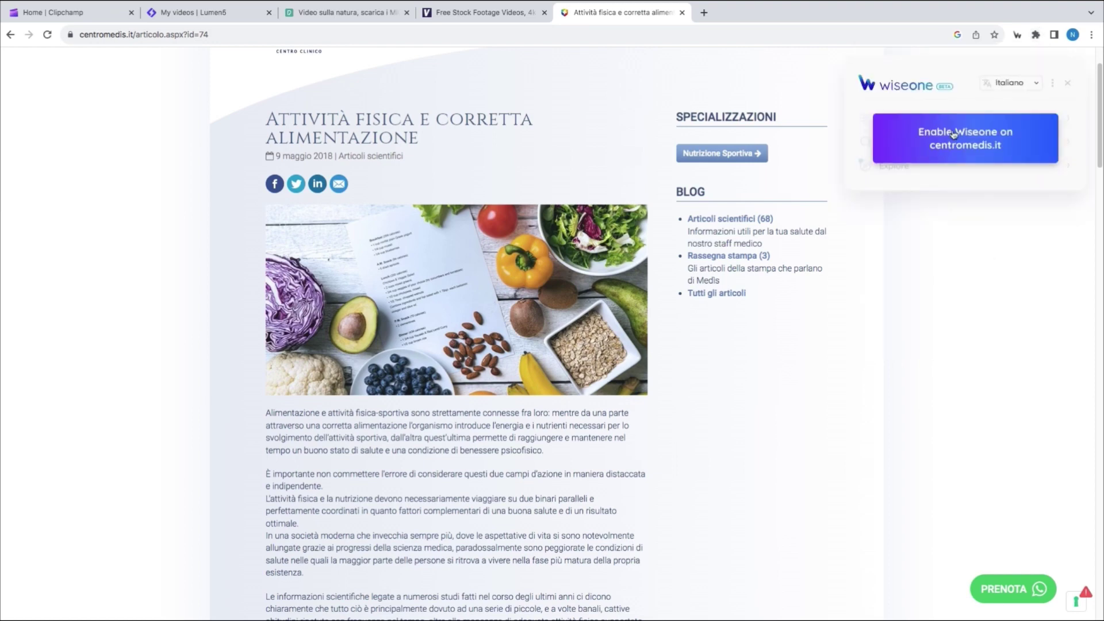
left_click(968, 122)
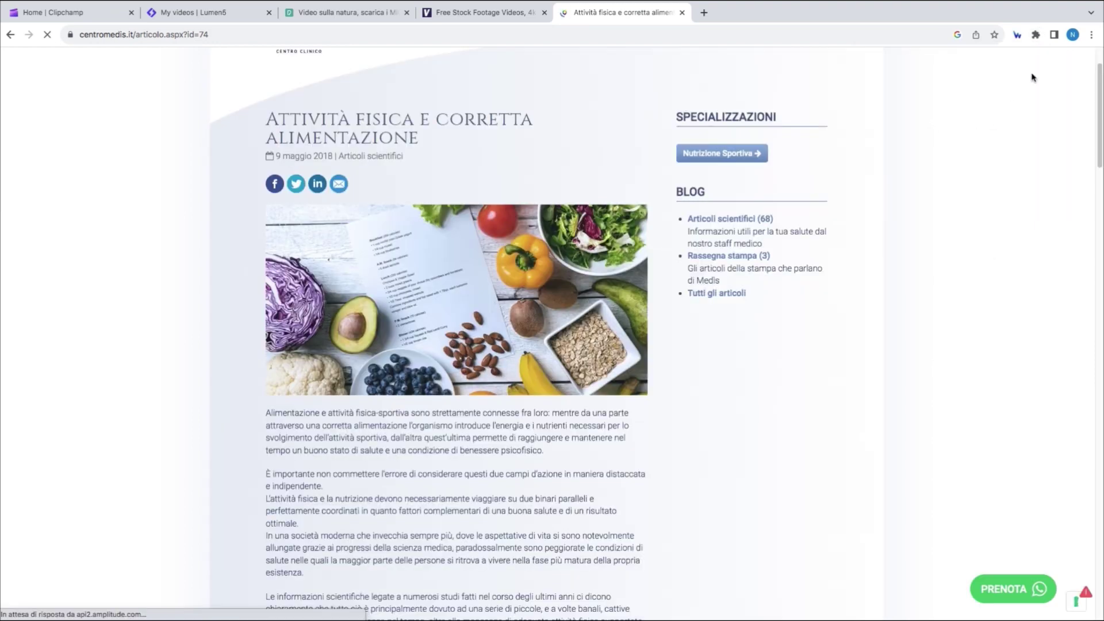
Summarize the article with Wiseone and select the text under "Summarized" down to "consigliata in pazienti sovrappeso o obesi"
left_click(1036, 35)
left_click(909, 256)
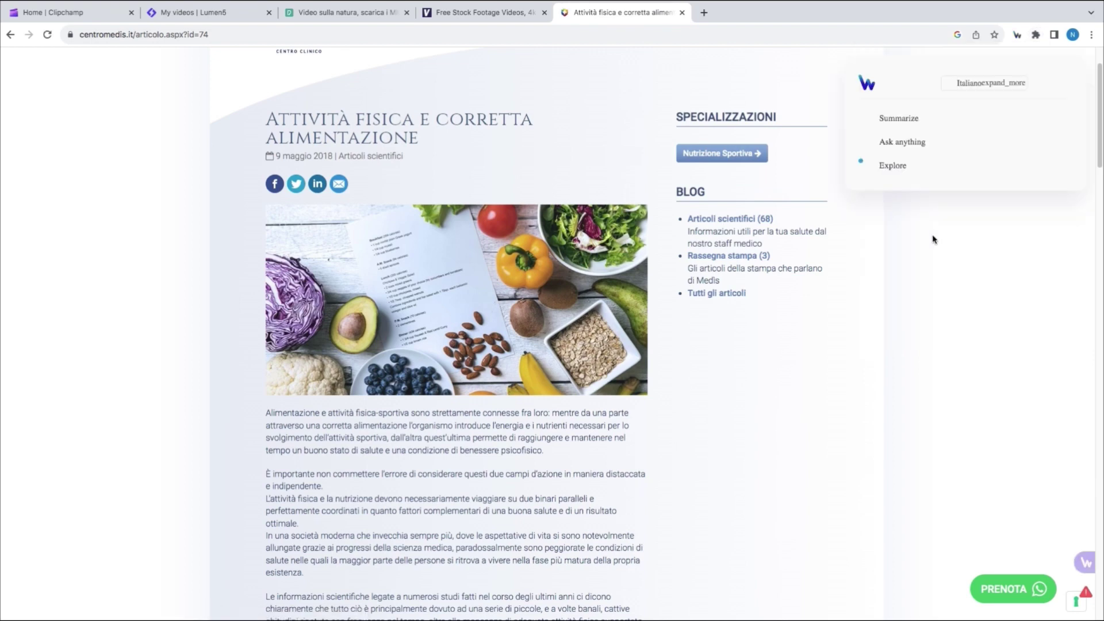
left_click(973, 118)
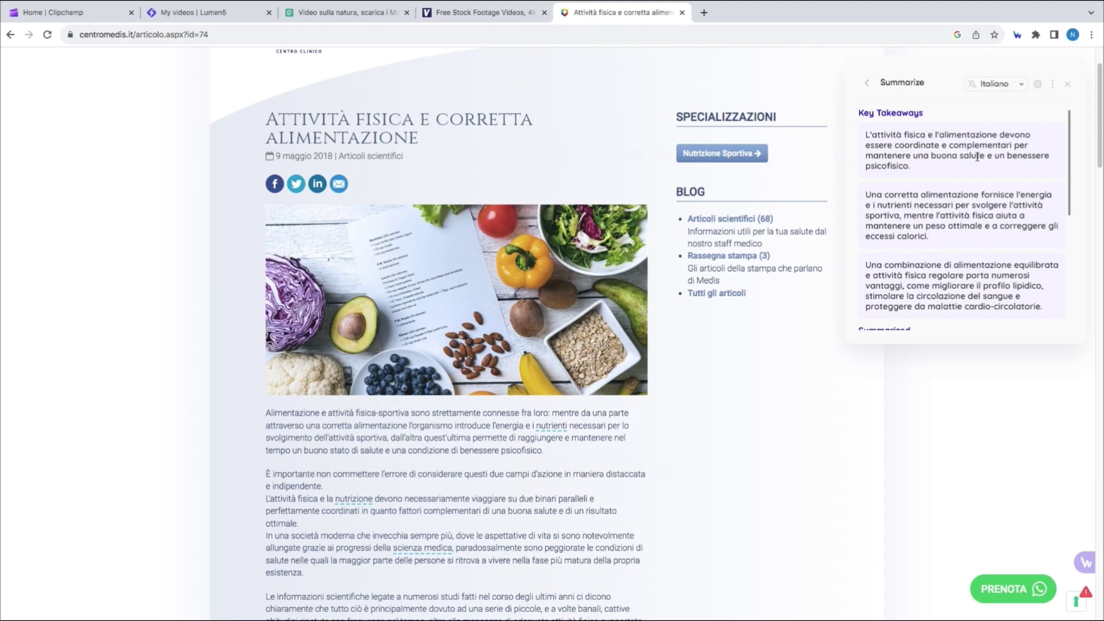
scroll(977, 156, "down", 3)
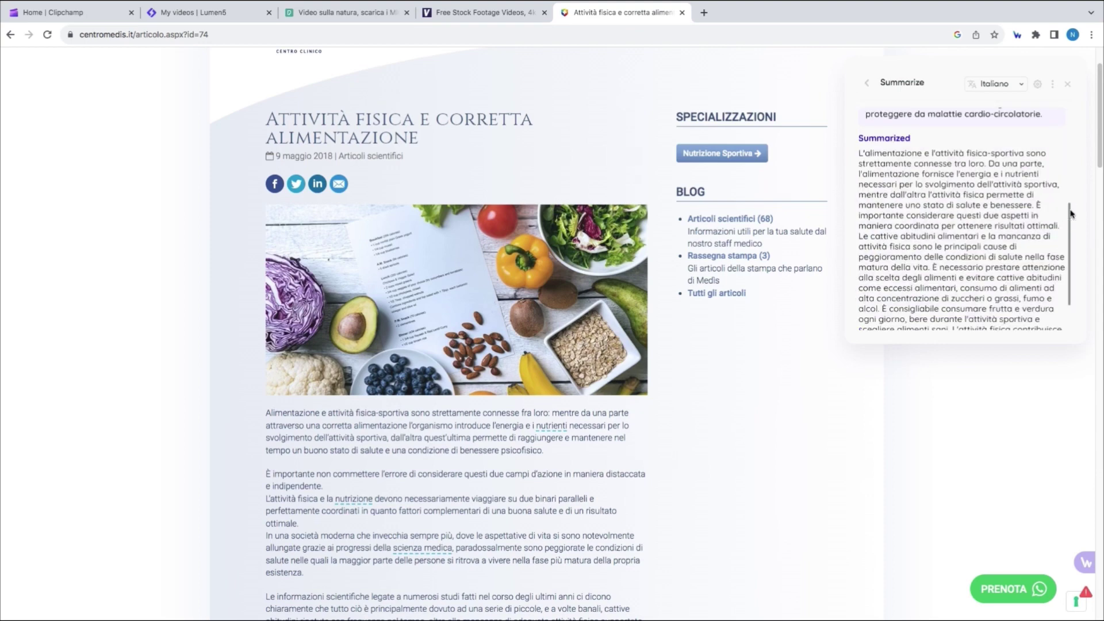
left_click_drag(858, 154, 1029, 325)
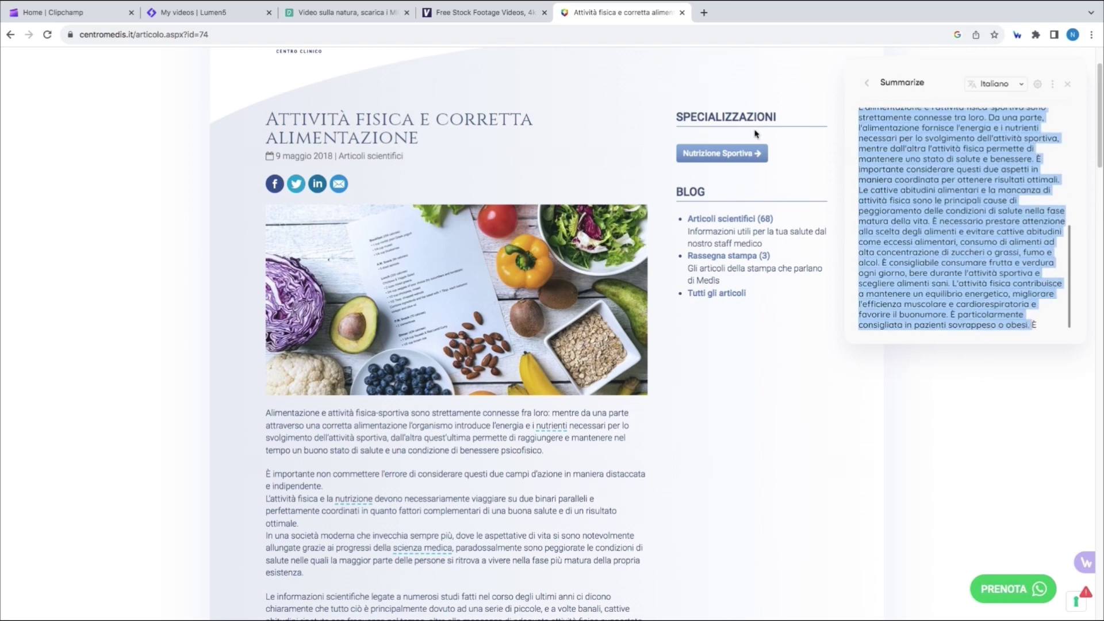
Switch to Clipchamp and create a new video from scratch
left_click(87, 20)
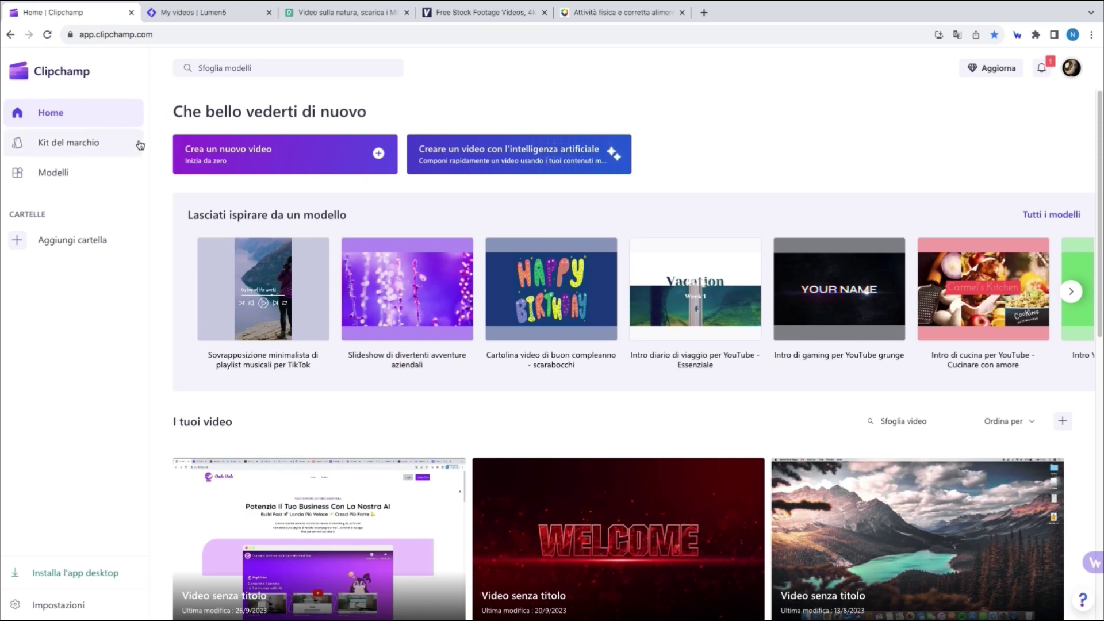
left_click(253, 155)
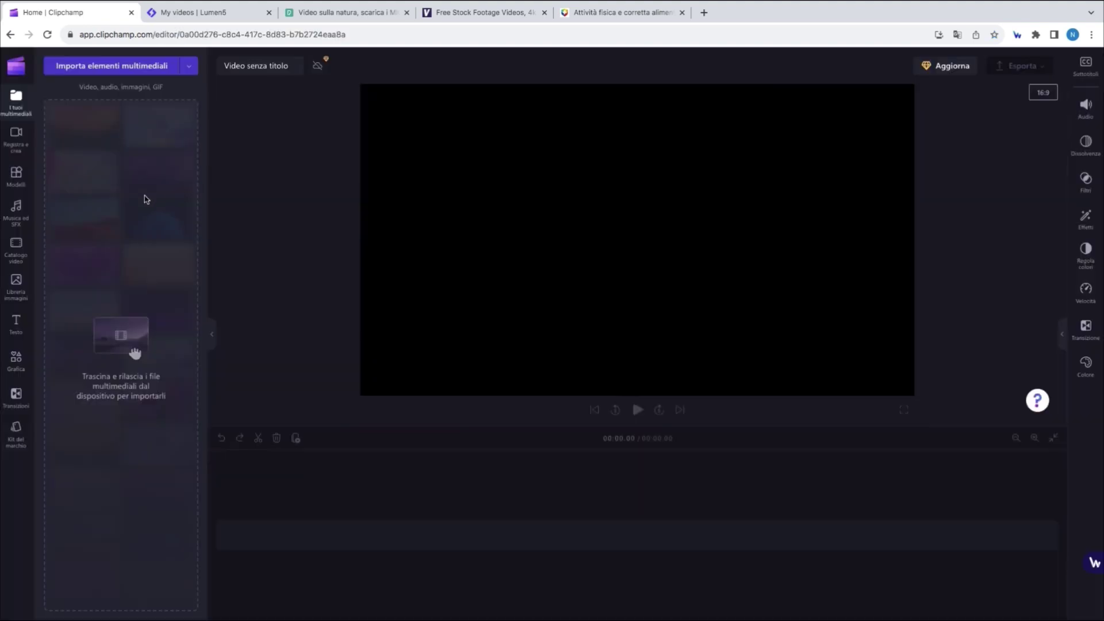
Open the text-to-speech tool and paste the copied article summary as the Italian narration text
left_click(17, 137)
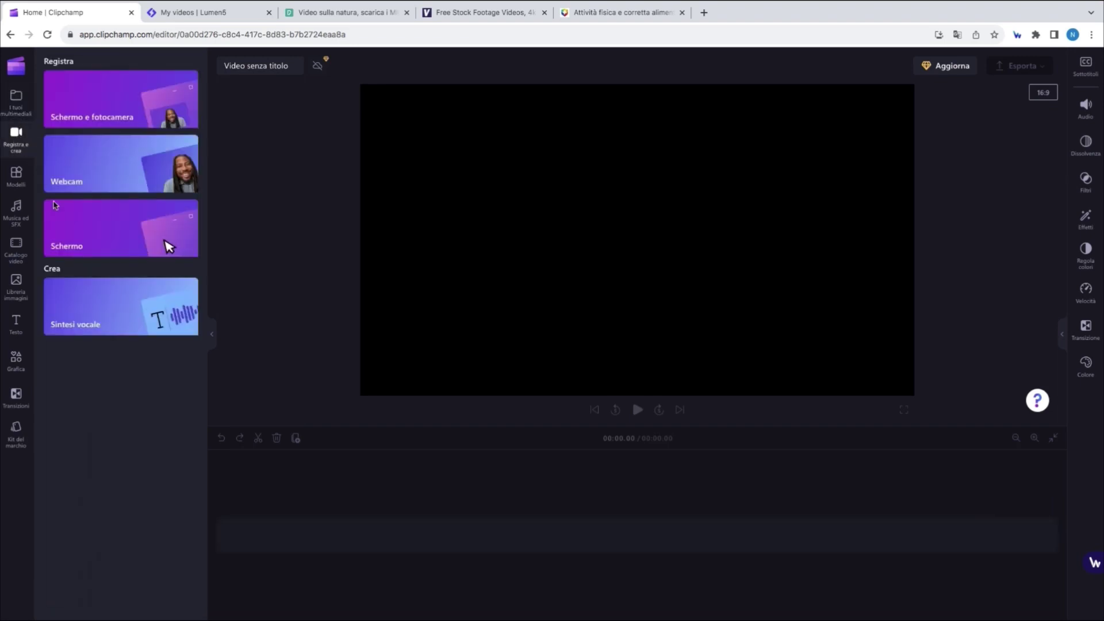
left_click(136, 312)
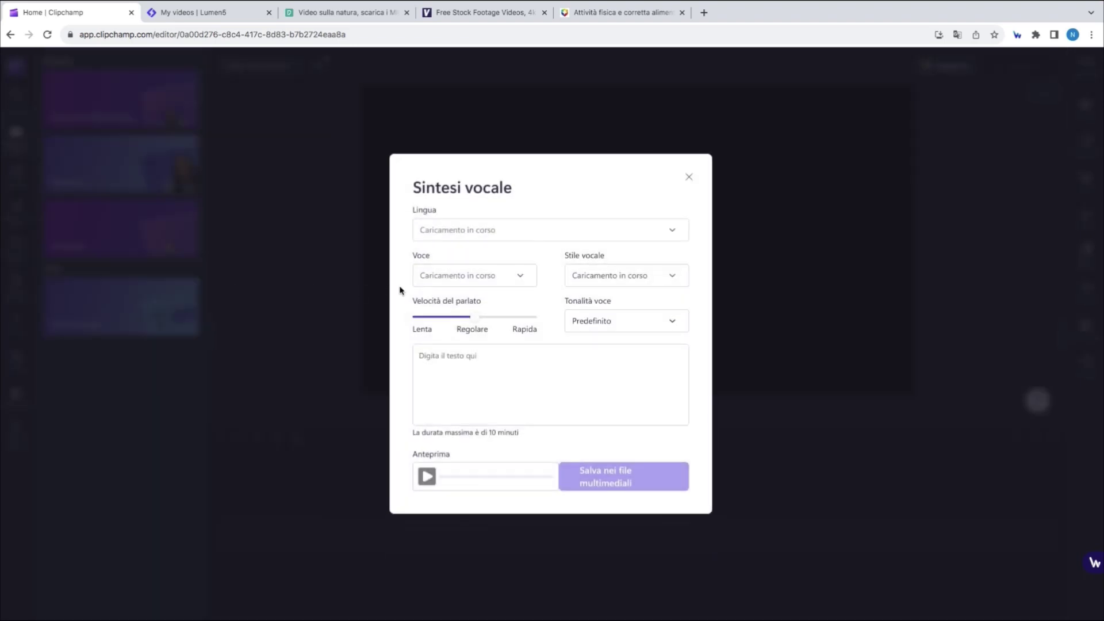
right_click(448, 352)
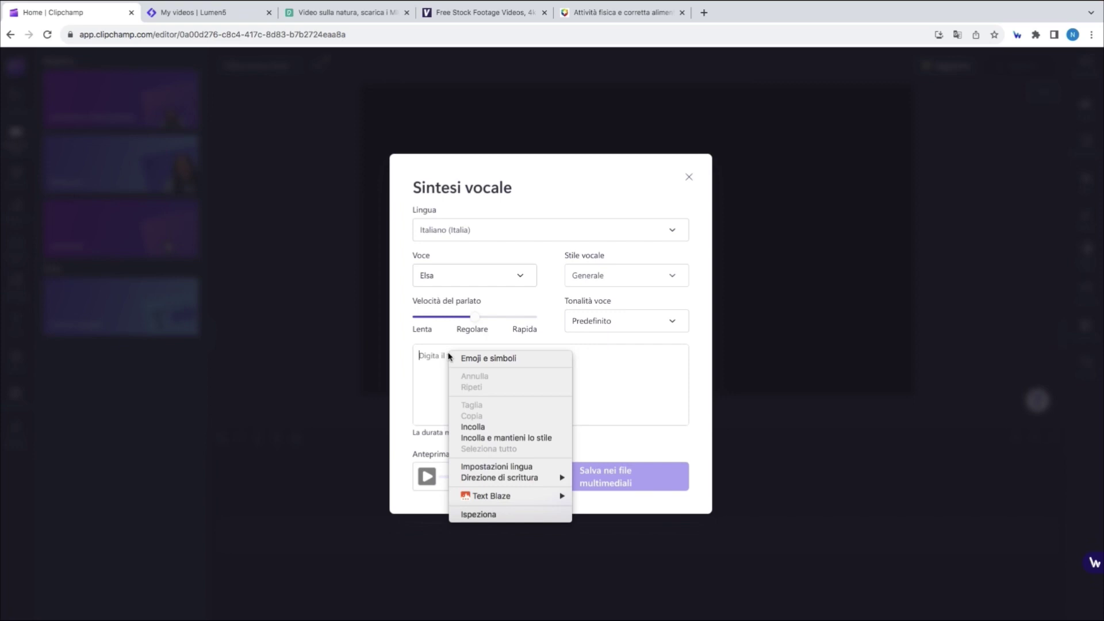
left_click(473, 428)
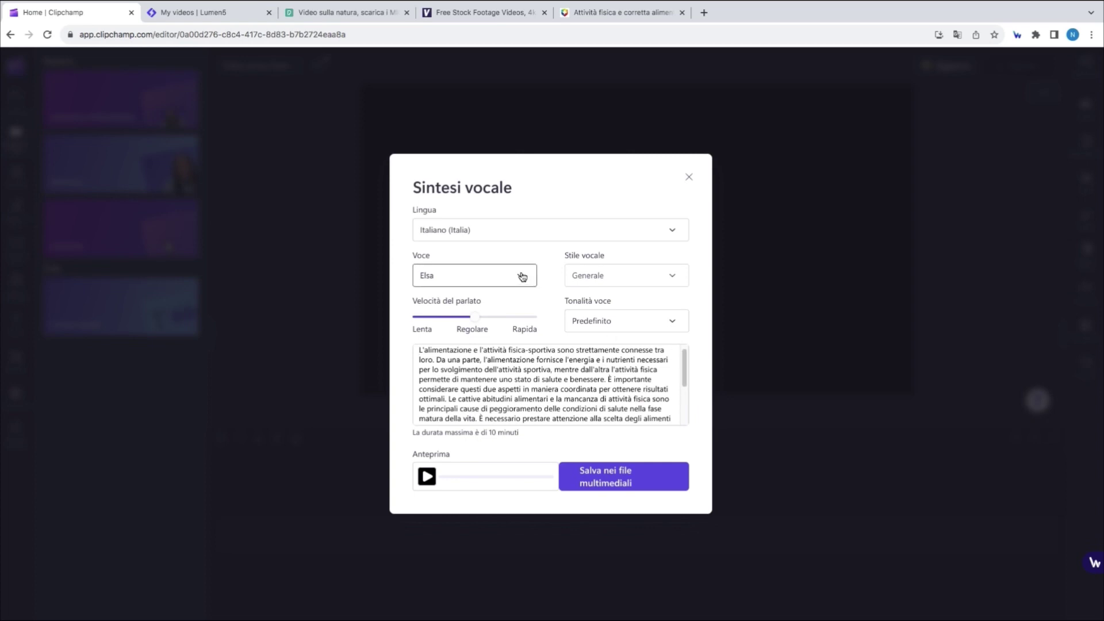
Set the narration voice to Isabella with the Allegro vocal style
left_click(522, 277)
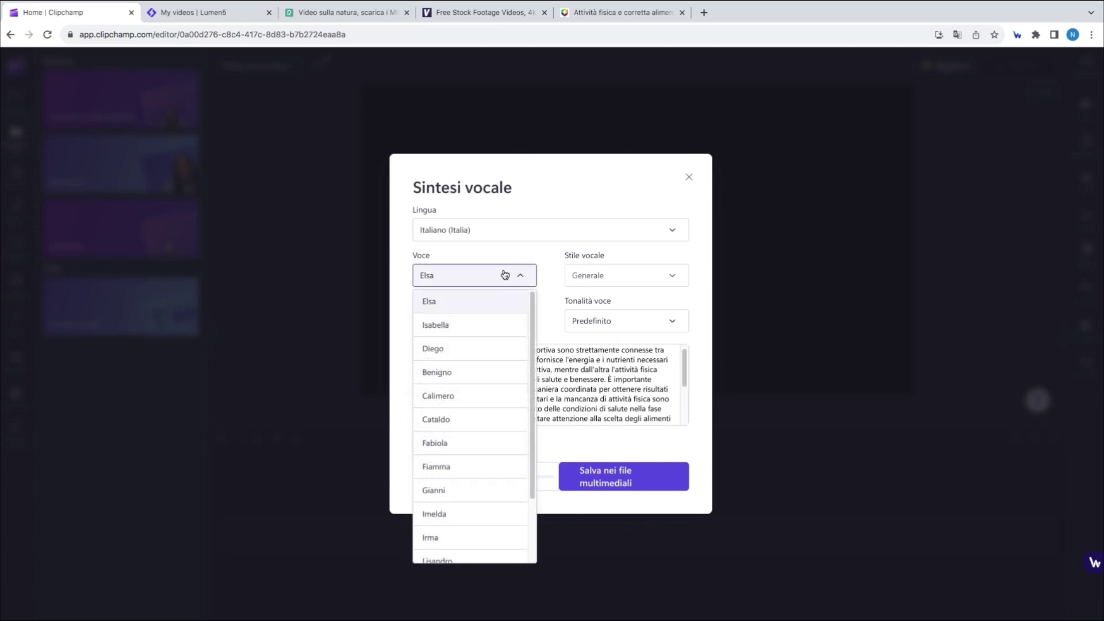
left_click(525, 277)
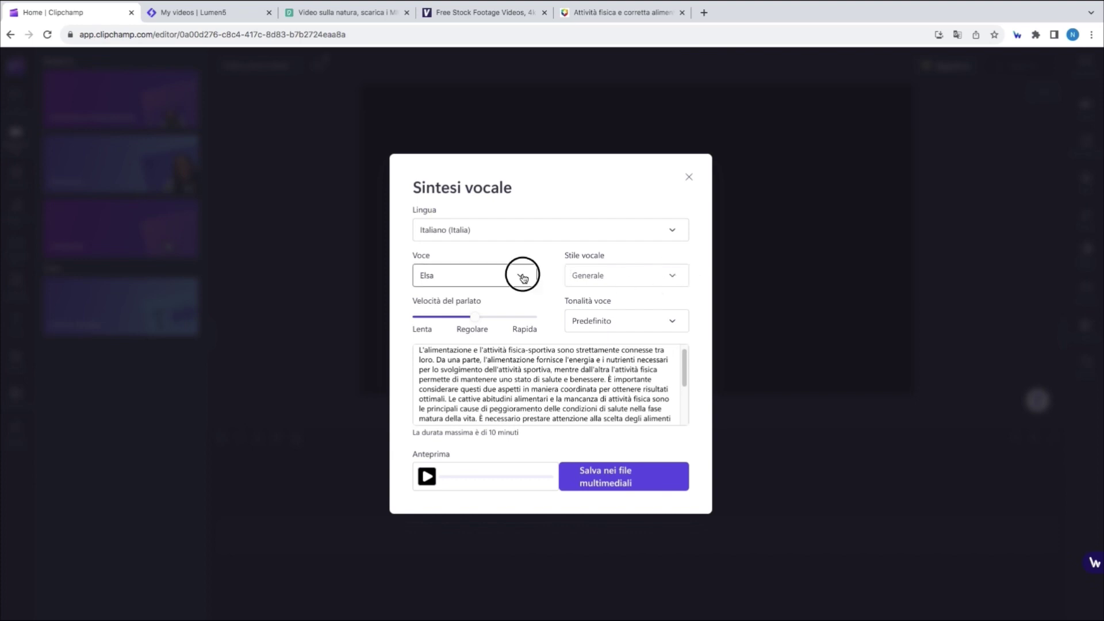
left_click(520, 276)
left_click(443, 323)
left_click(671, 277)
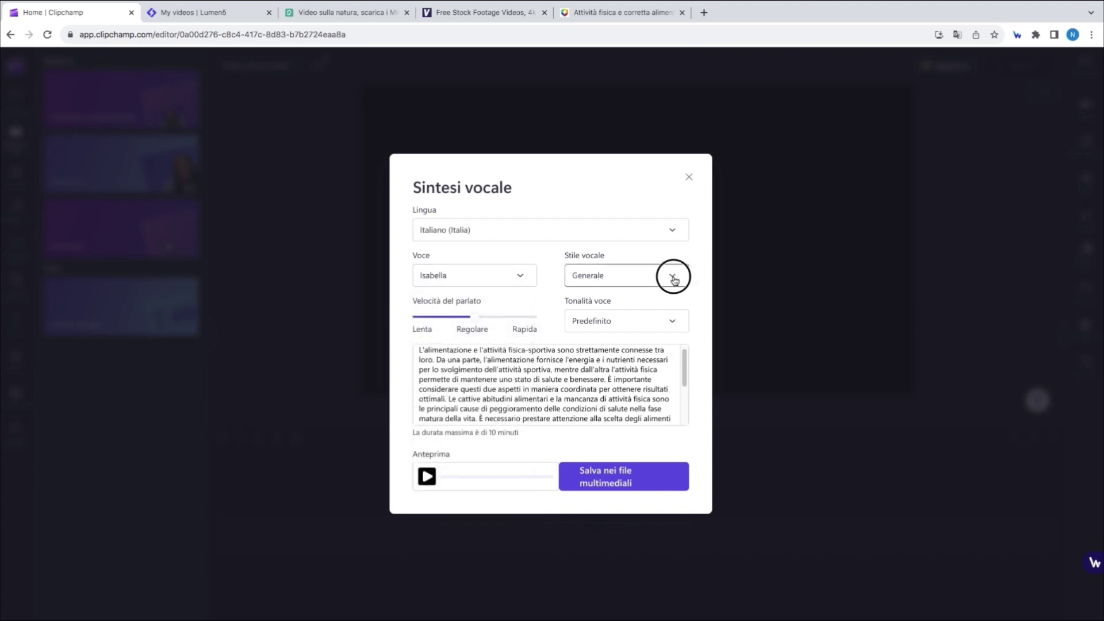
left_click(605, 306)
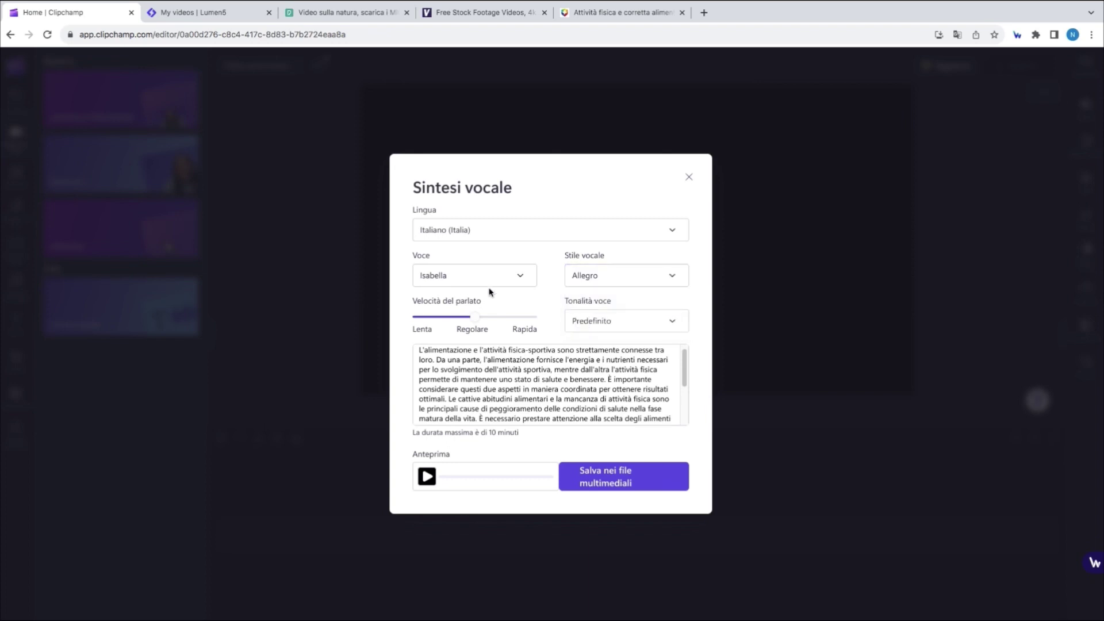
Raise the speech rate slightly above Regolare, leave the pitch at Predefinito, and preview the narration
left_click_drag(485, 320, 489, 320)
left_click(614, 321)
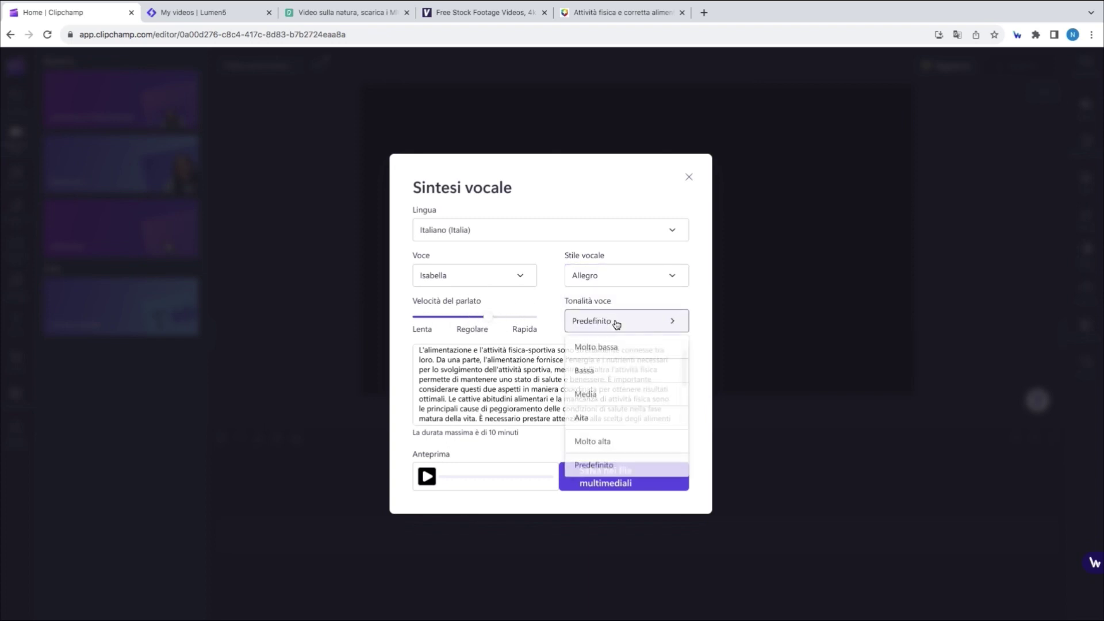
left_click(692, 341)
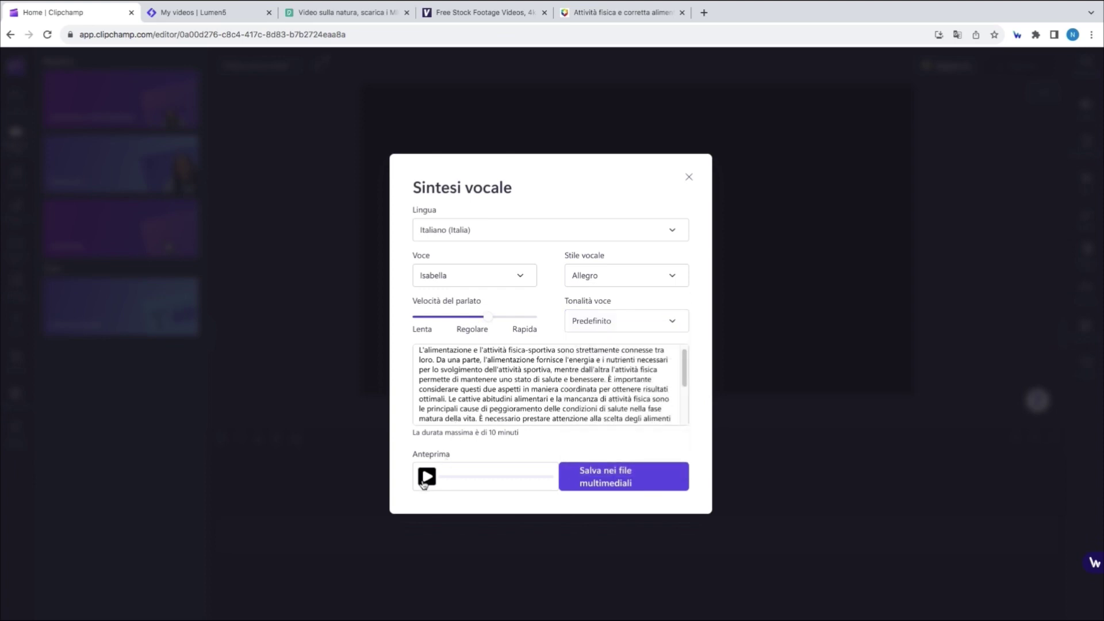
left_click(425, 477)
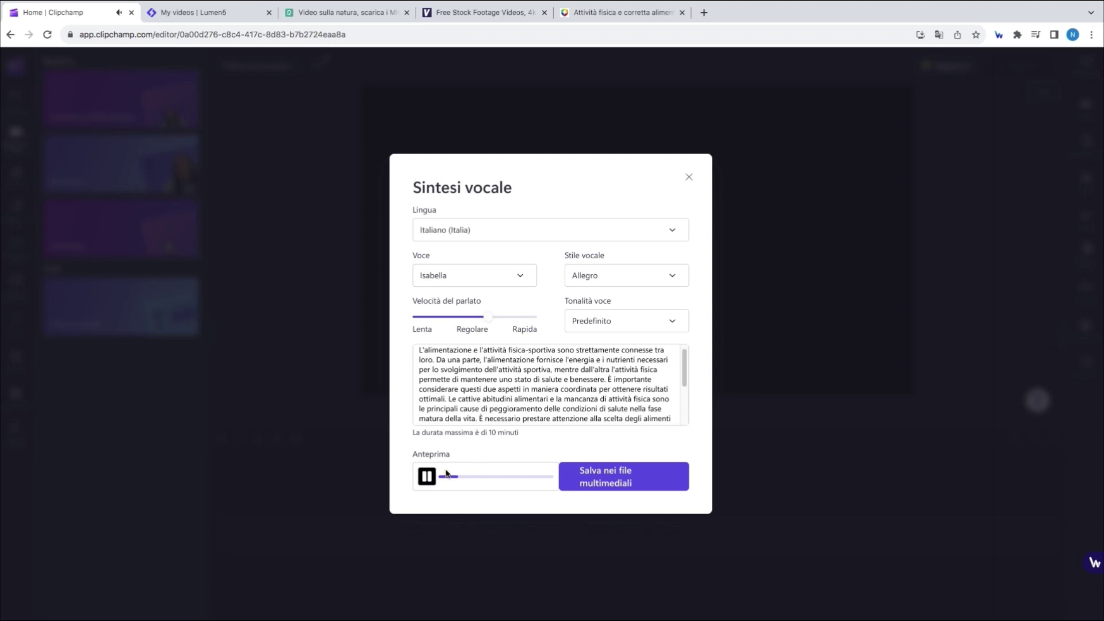
left_click(427, 476)
Change the narration voice to Elsa and preview the narration
left_click(519, 277)
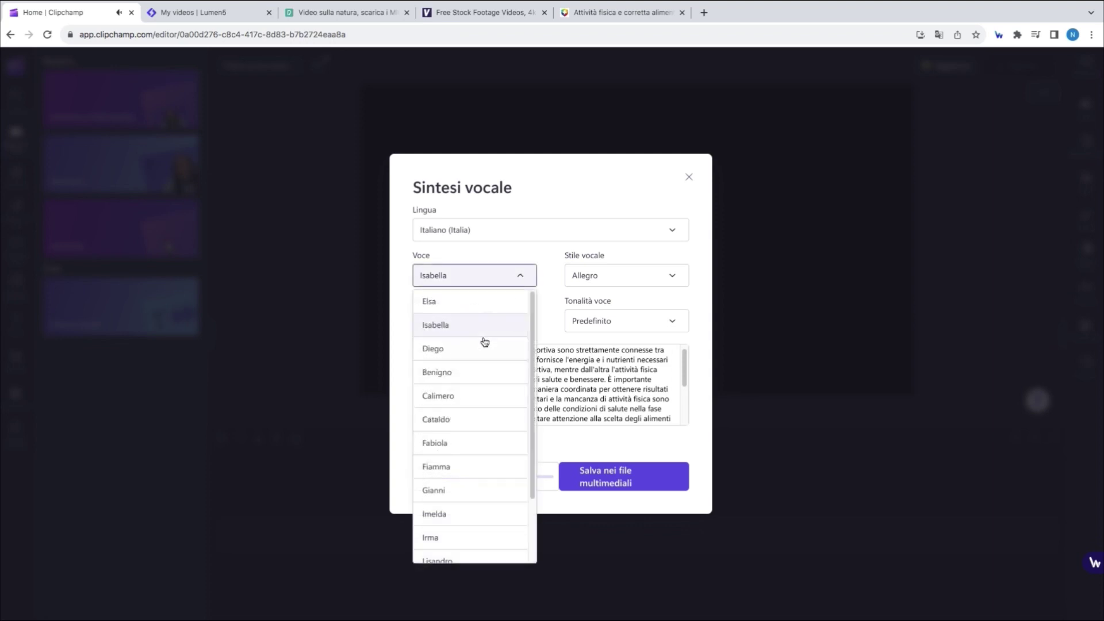
left_click(451, 300)
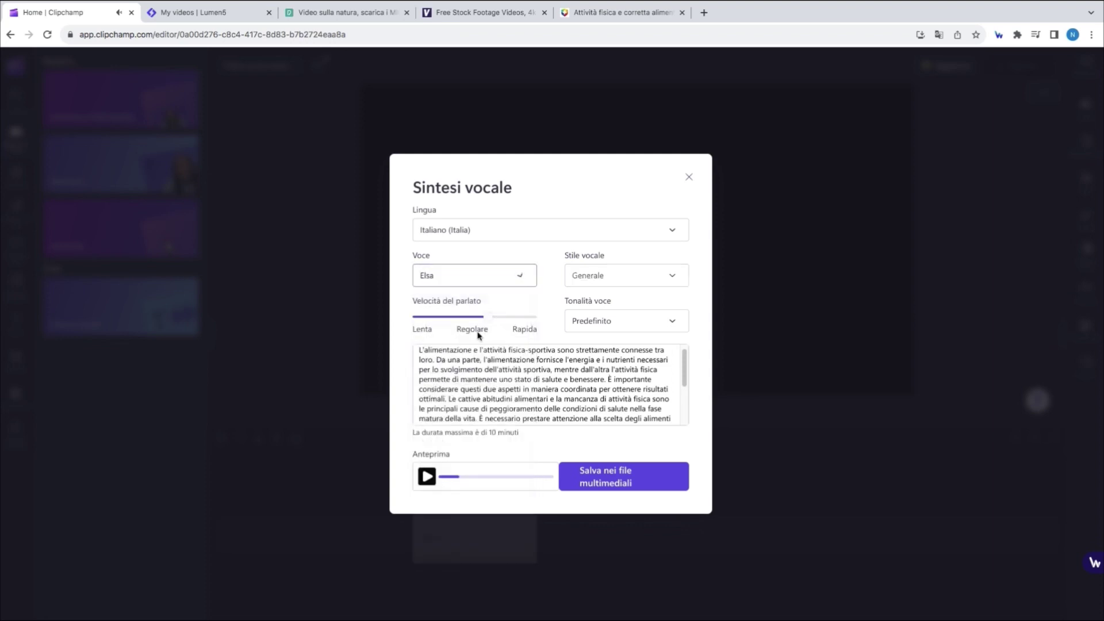
left_click(427, 476)
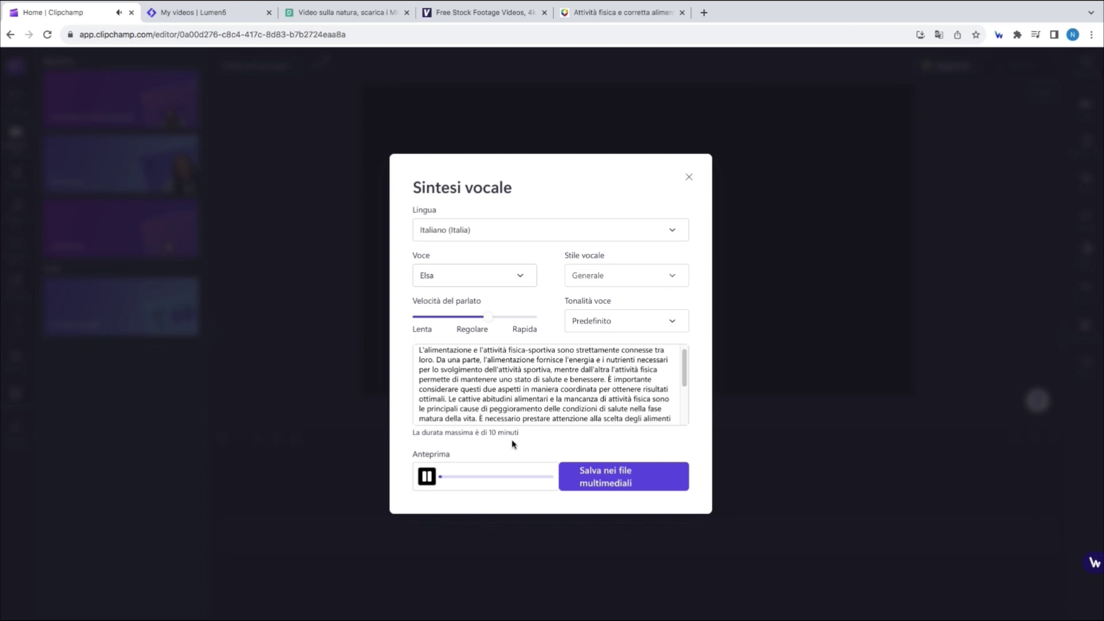
left_click(426, 478)
Save the narration to the project media and place it at the start of the timeline
left_click(591, 484)
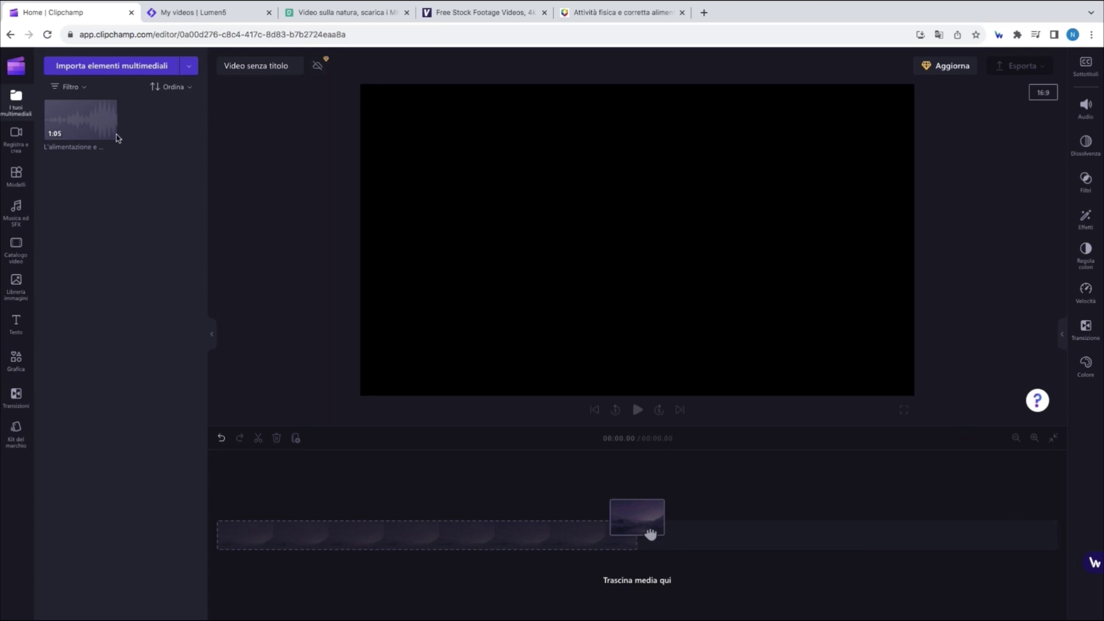
mouse_move(78, 120)
left_click_drag(78, 120, 260, 556)
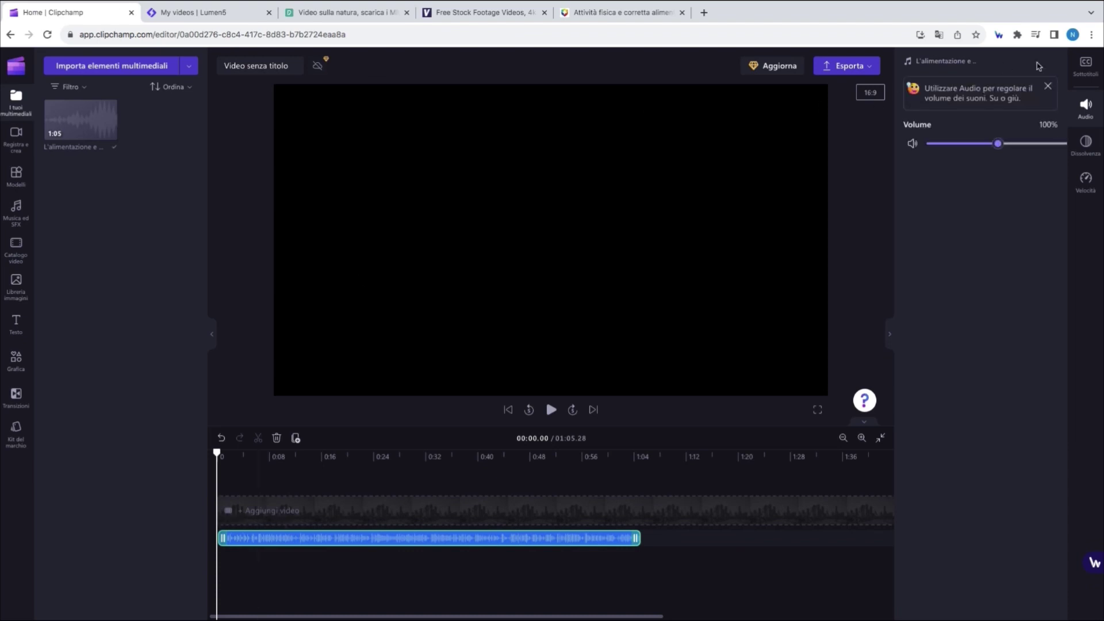
left_click(1048, 86)
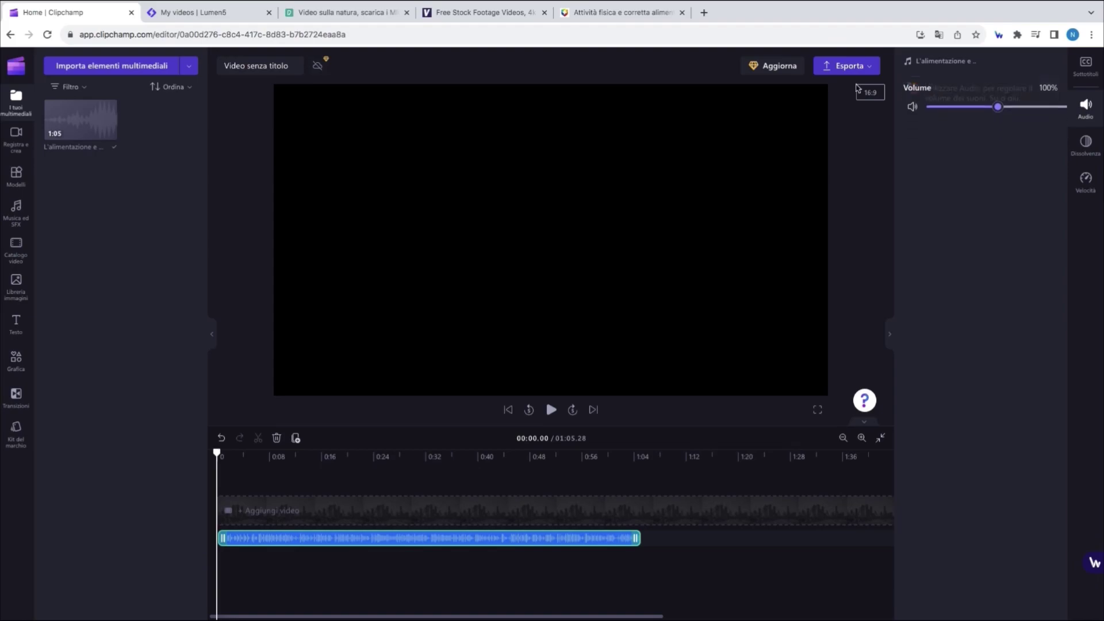
Switch to Lumen5 and create a new 16:9 video from the Tracer template, choosing text to video with AI Script Composer
left_click(205, 14)
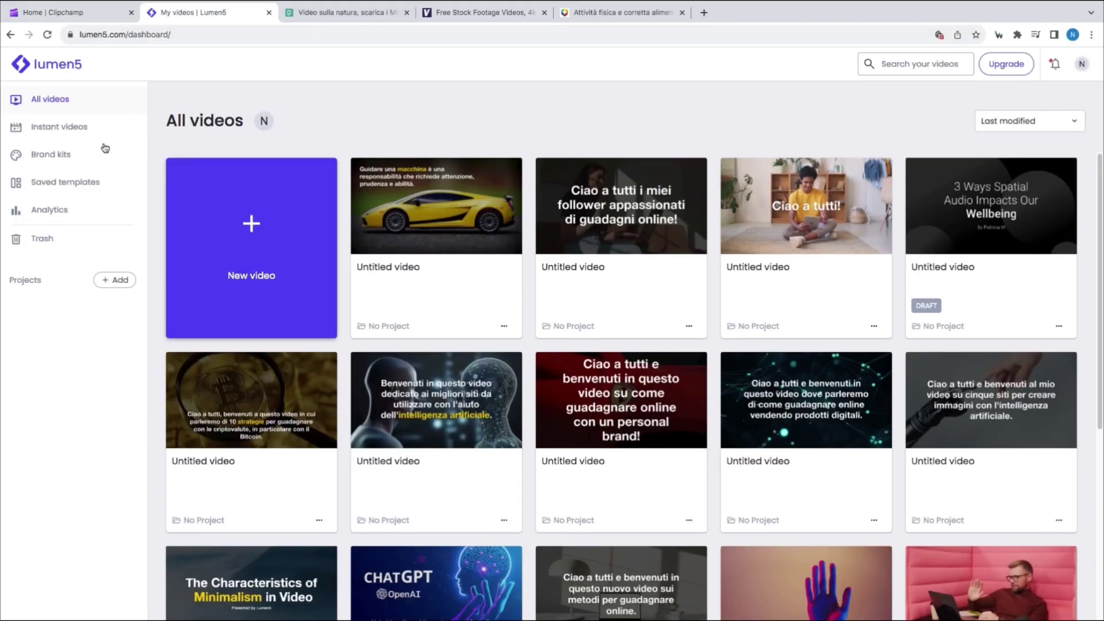
left_click(248, 224)
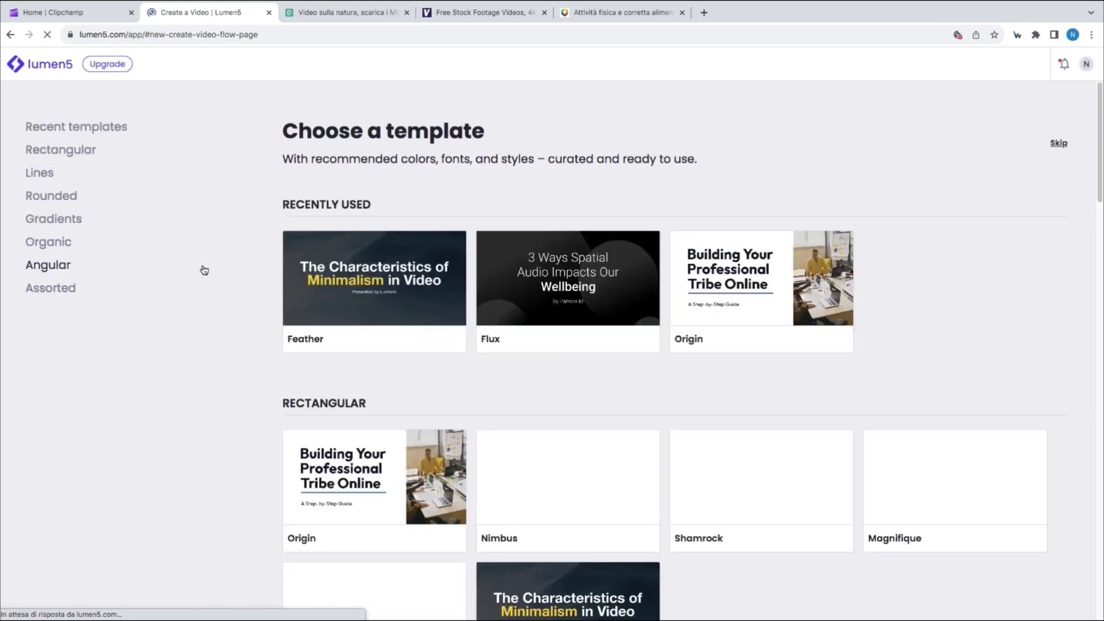
scroll(533, 368, "down", 5)
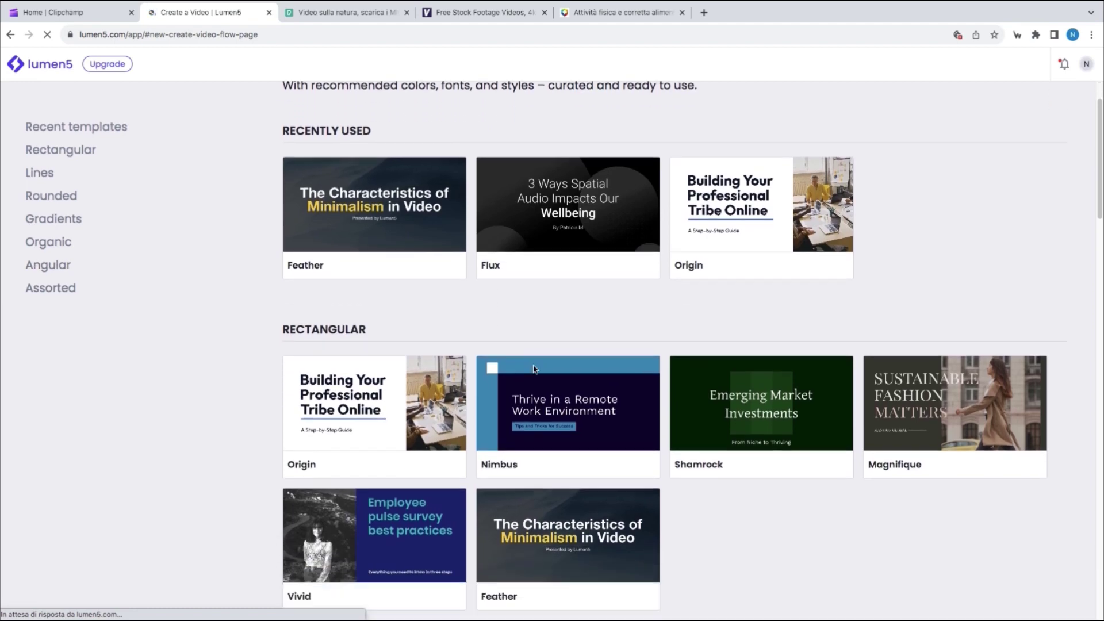
mouse_move(562, 496)
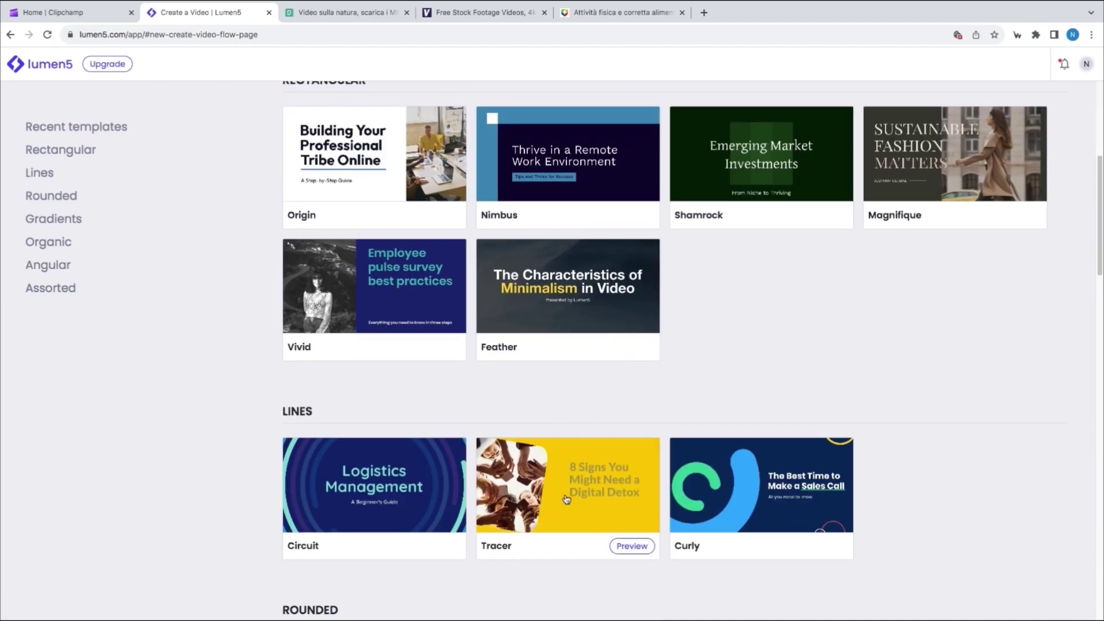
left_click(628, 545)
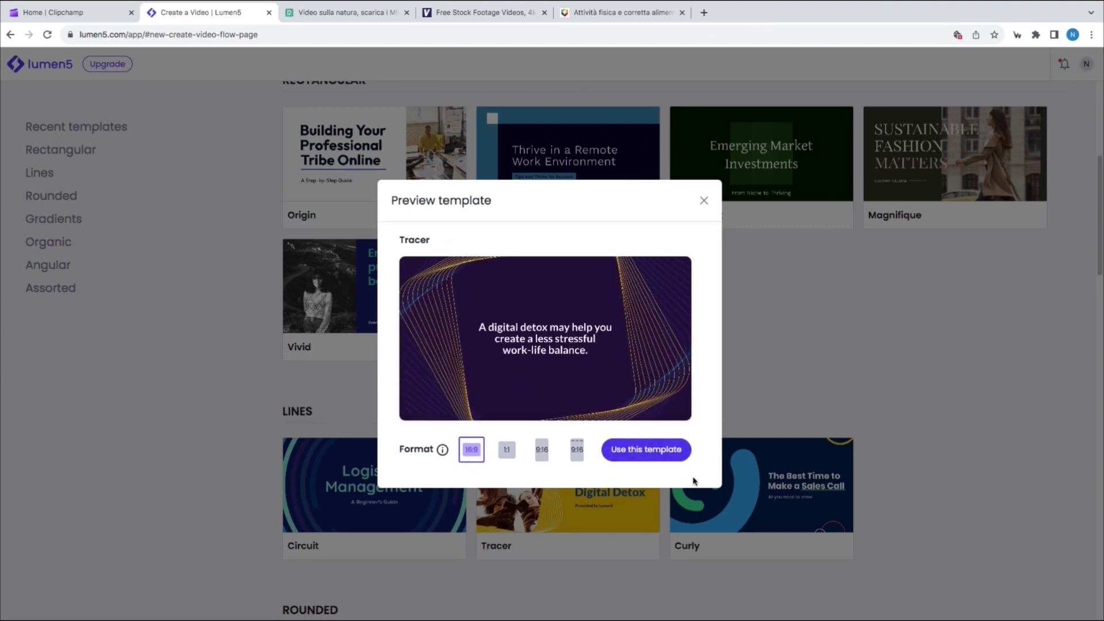
left_click(659, 460)
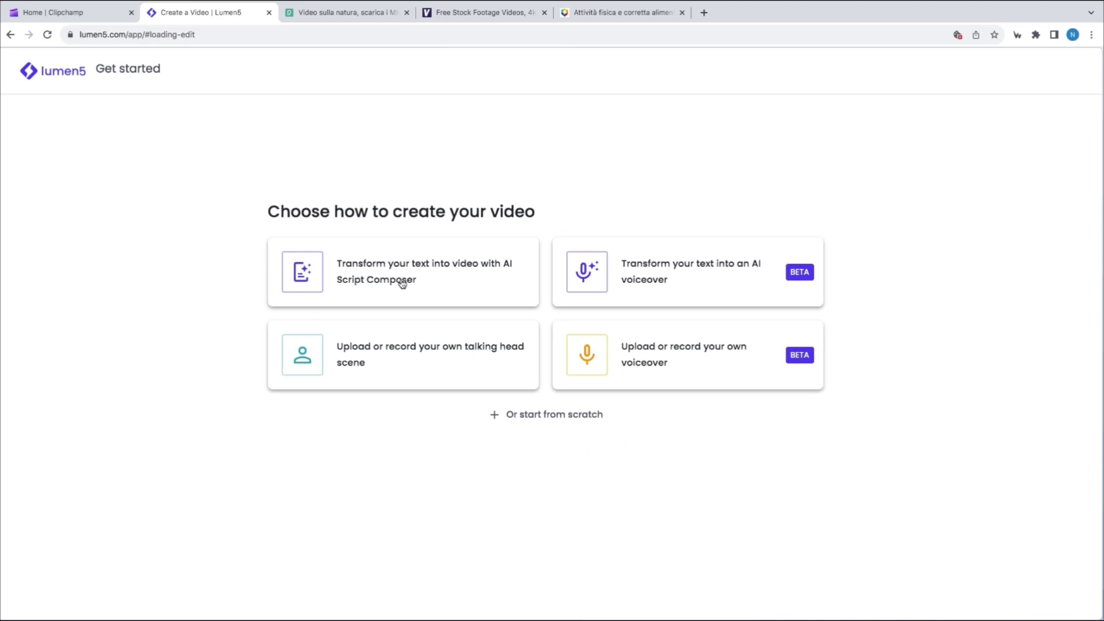
left_click(437, 270)
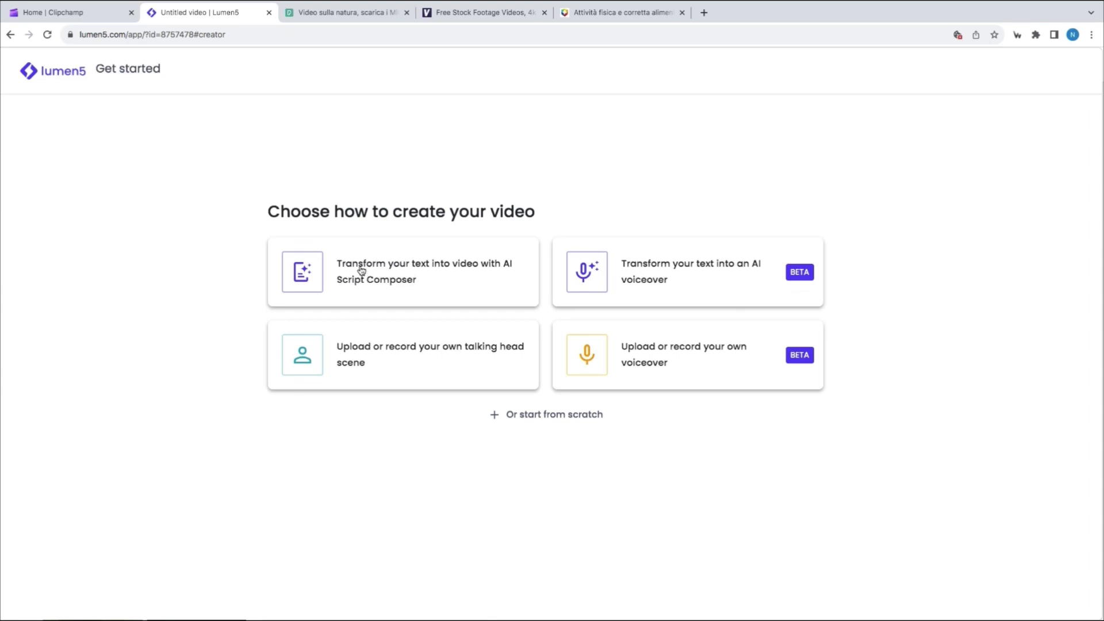
left_click(407, 273)
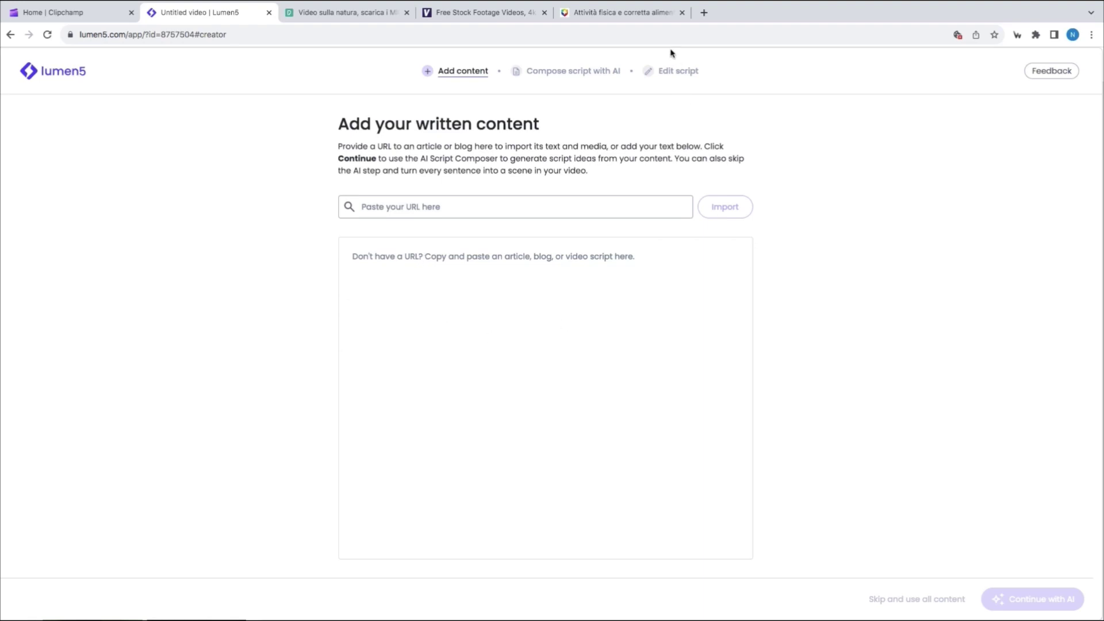
Copy the centromedis.it article's URL and import the article into Lumen5 as the written content
left_click(644, 12)
right_click(492, 34)
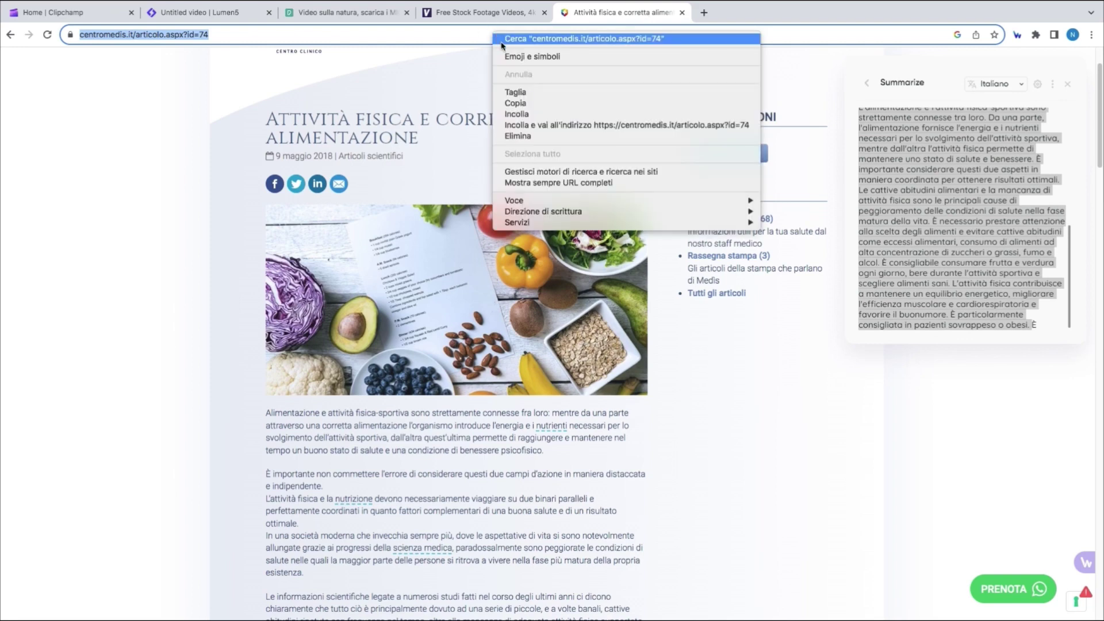
left_click(511, 105)
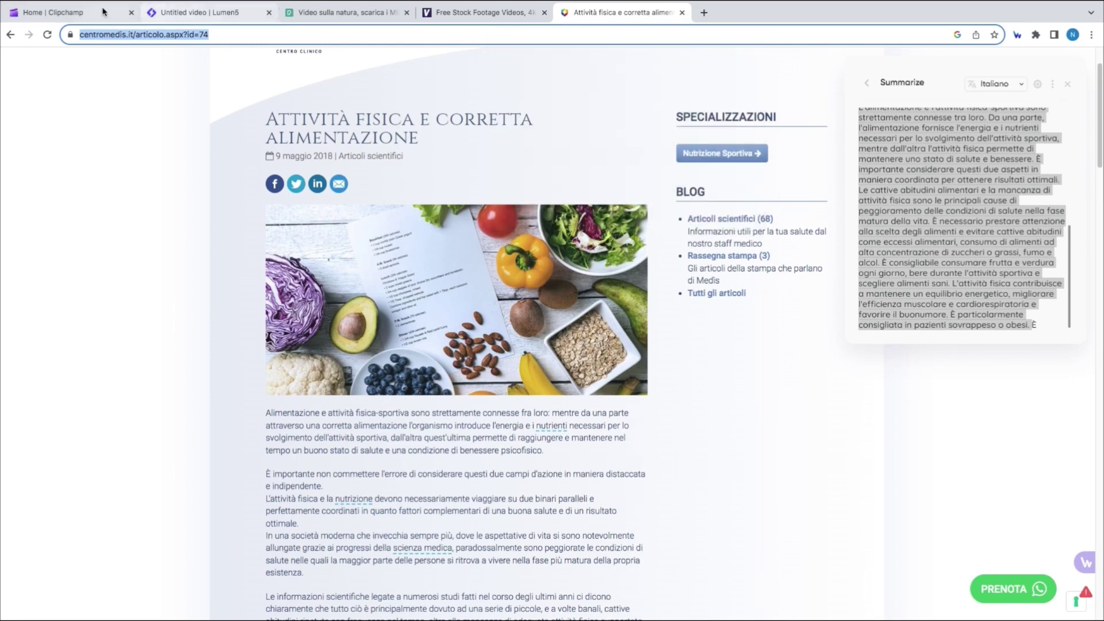
left_click(192, 12)
left_click(446, 207)
right_click(446, 205)
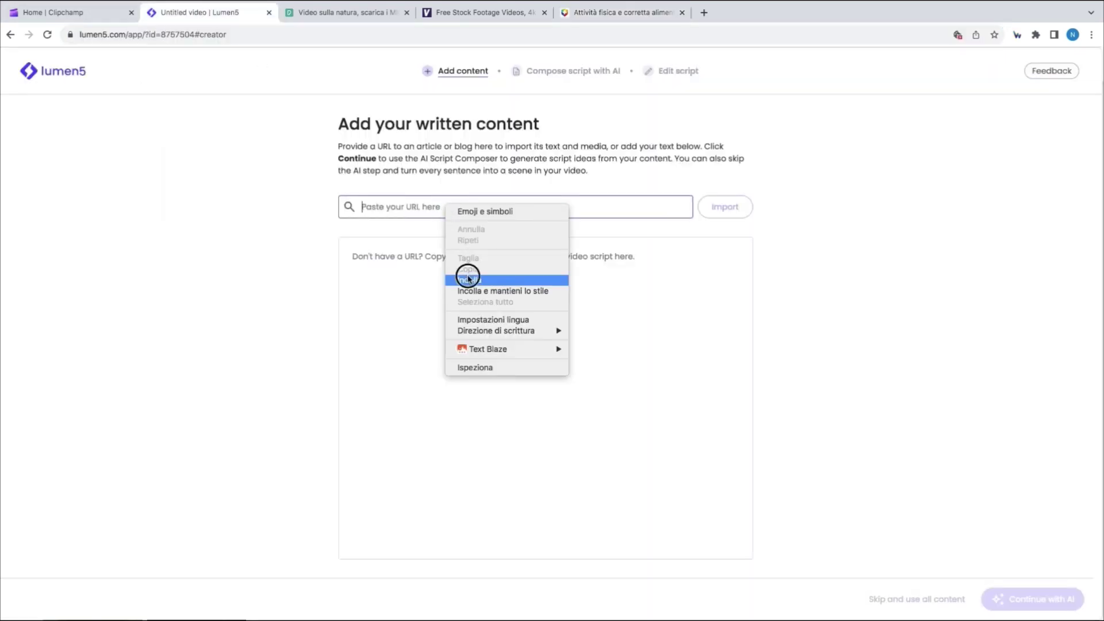
left_click(470, 280)
left_click(732, 213)
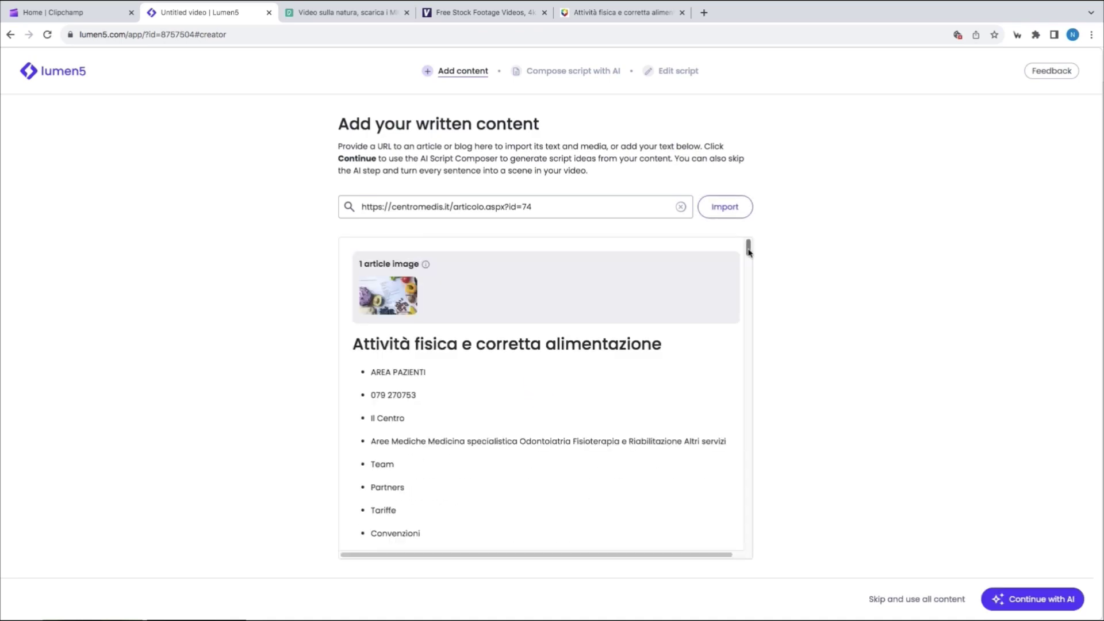
Look through the imported article text, compose a script from it with AI, and read the script to its conclusion
left_click_drag(749, 247, 753, 552)
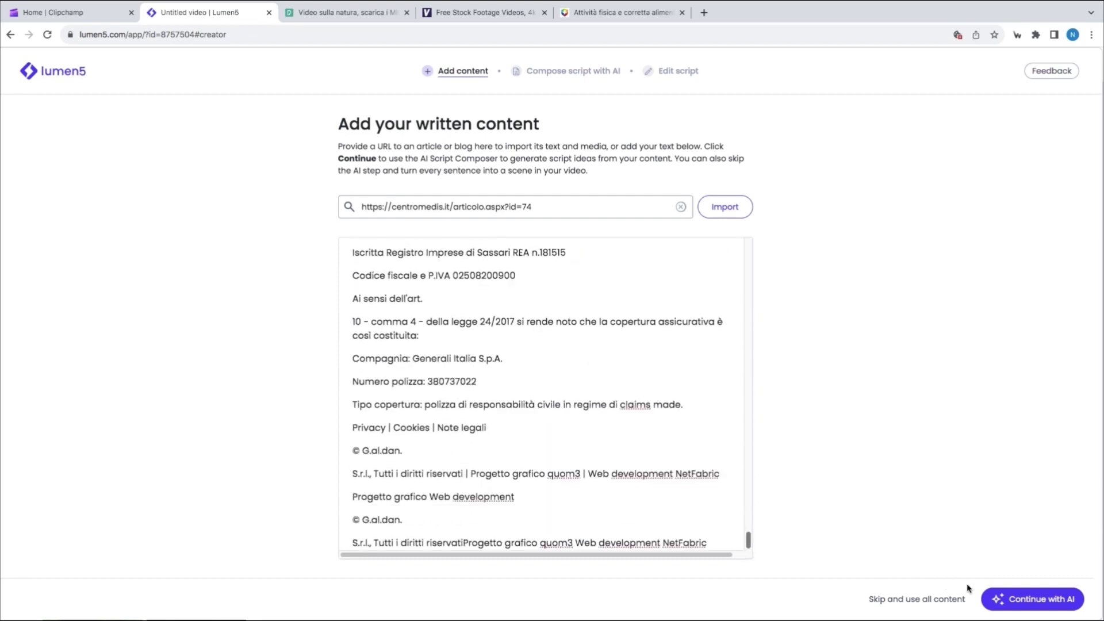
left_click(1024, 605)
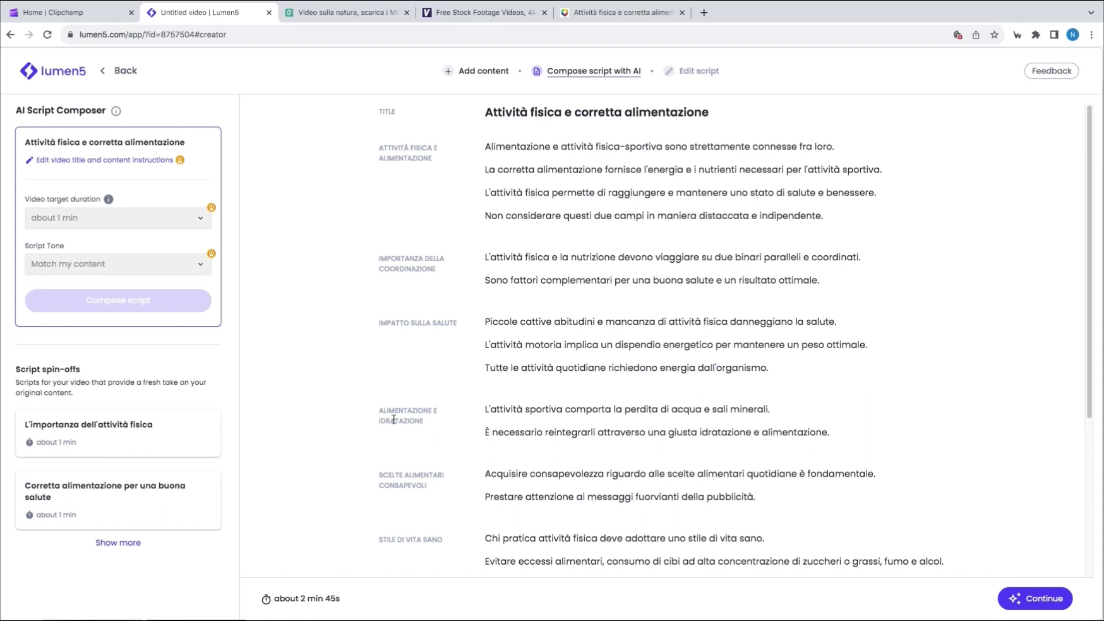
scroll(514, 285, "down", 3)
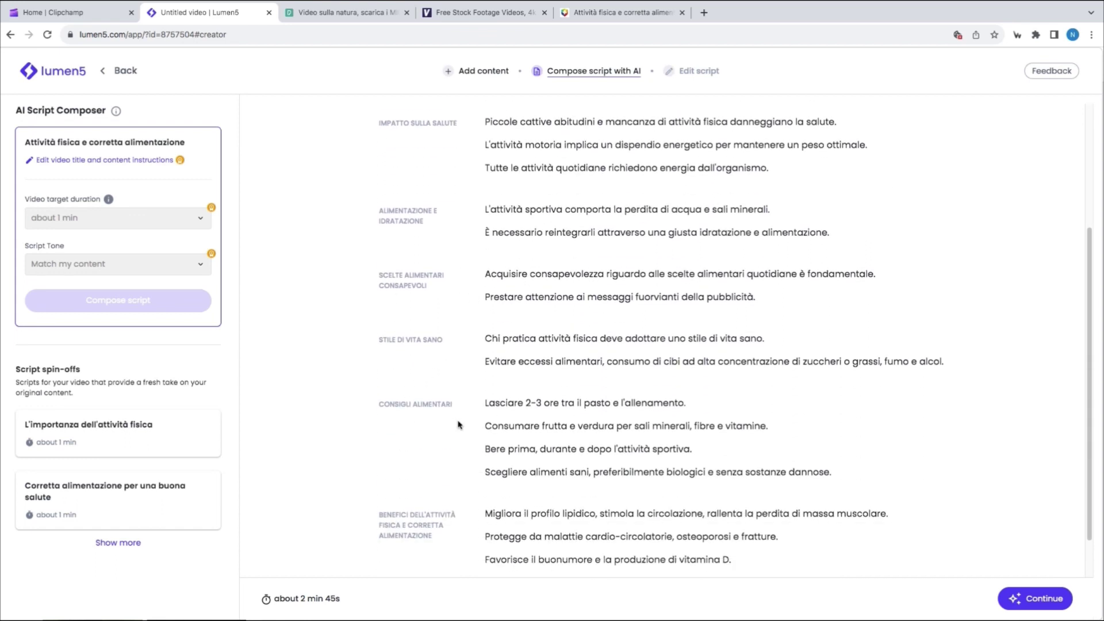
scroll(458, 424, "down", 2)
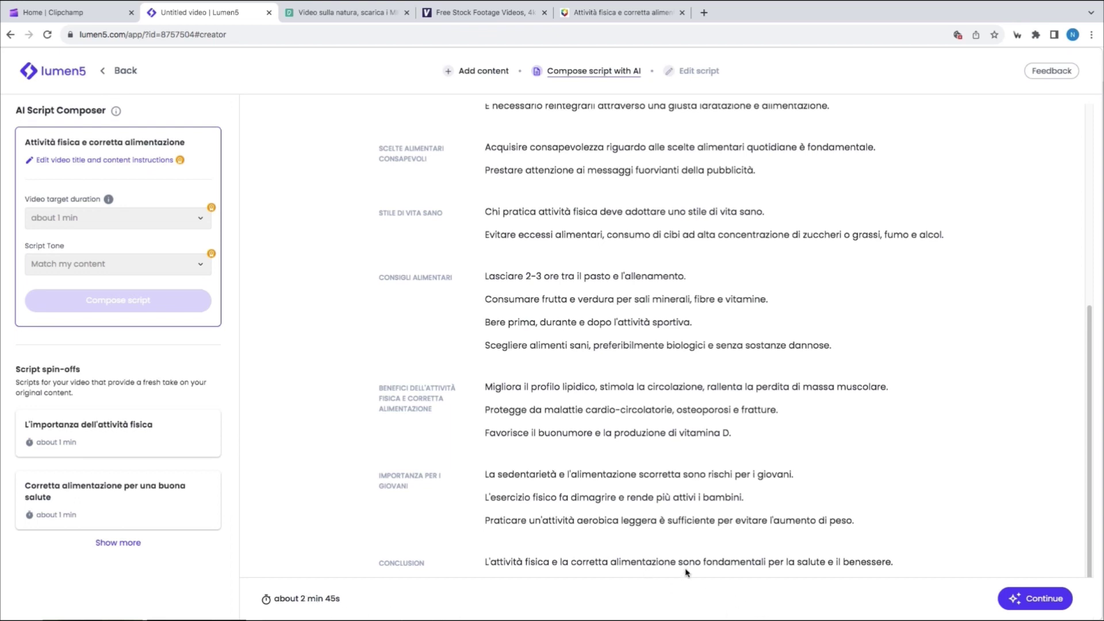
Accept the AI-composed script, check the title block's options, and convert the script to video
left_click(1048, 601)
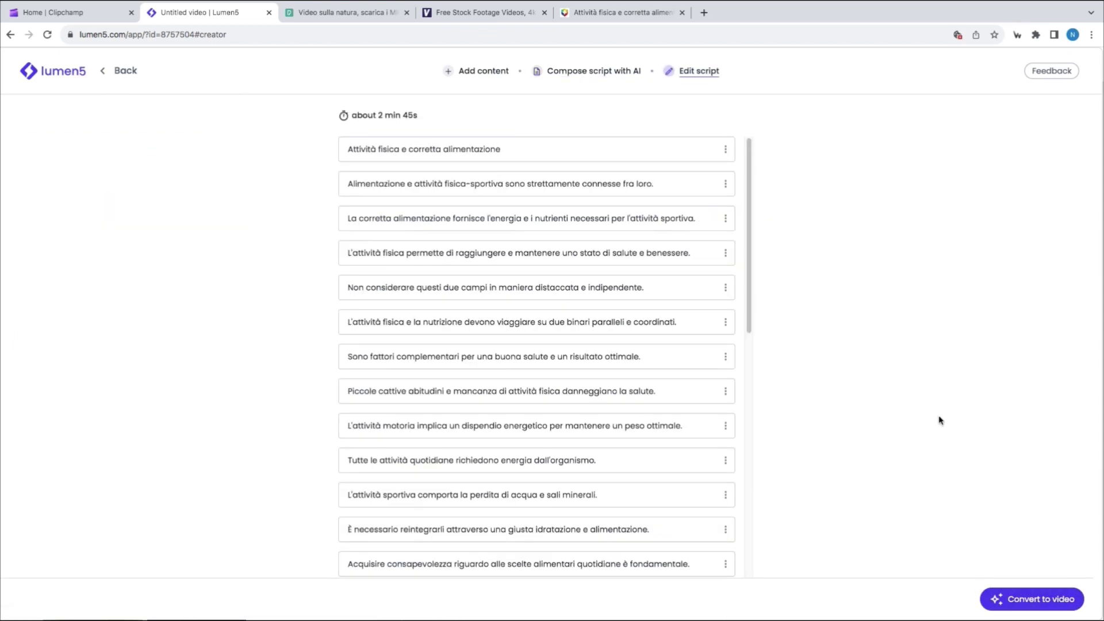
left_click(725, 149)
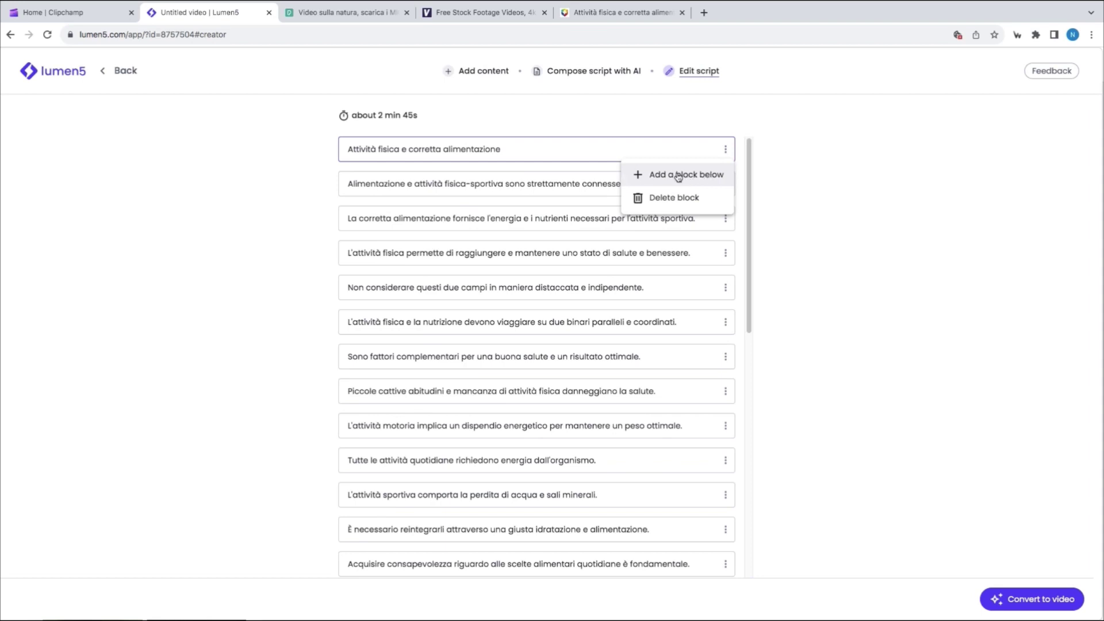
left_click(861, 164)
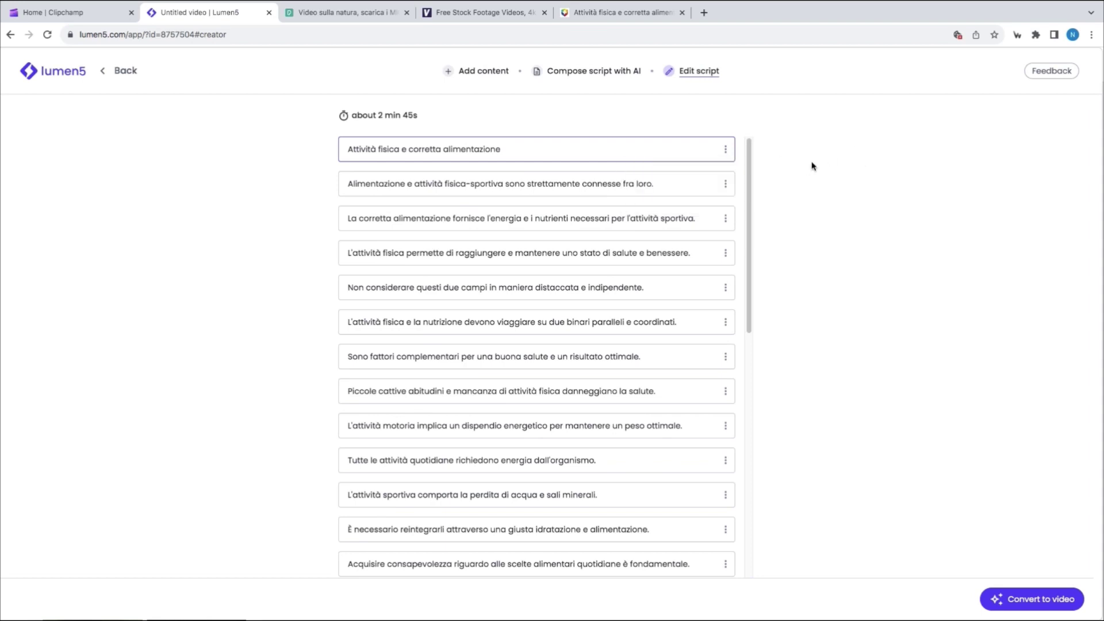
left_click(1015, 601)
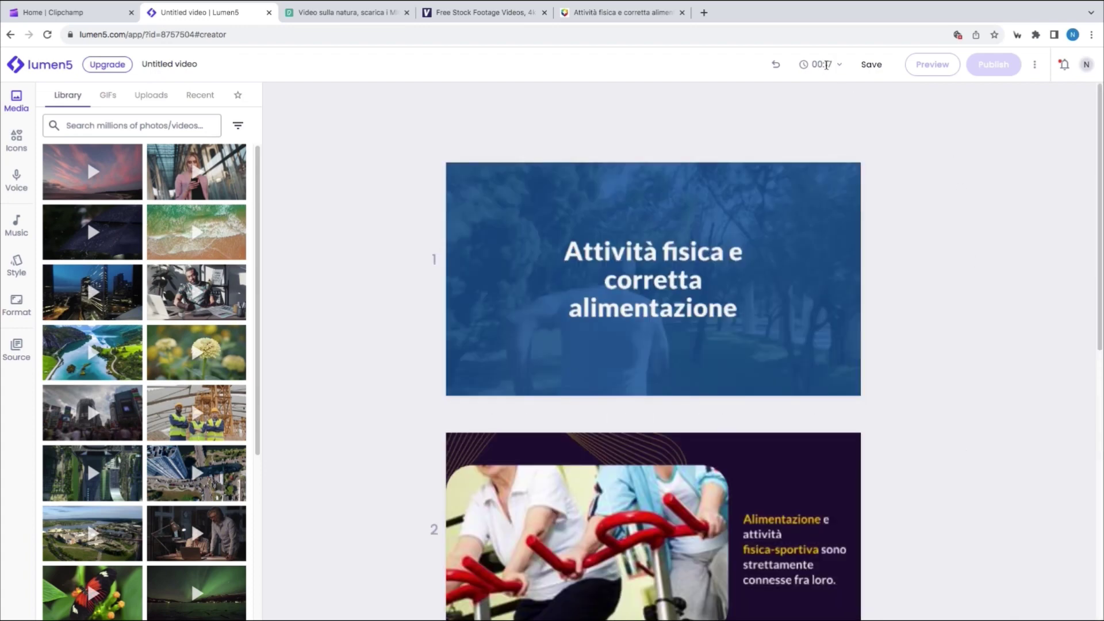
Look through all generated scenes of the video, from the title scene to the last ones and back
mouse_move(874, 230)
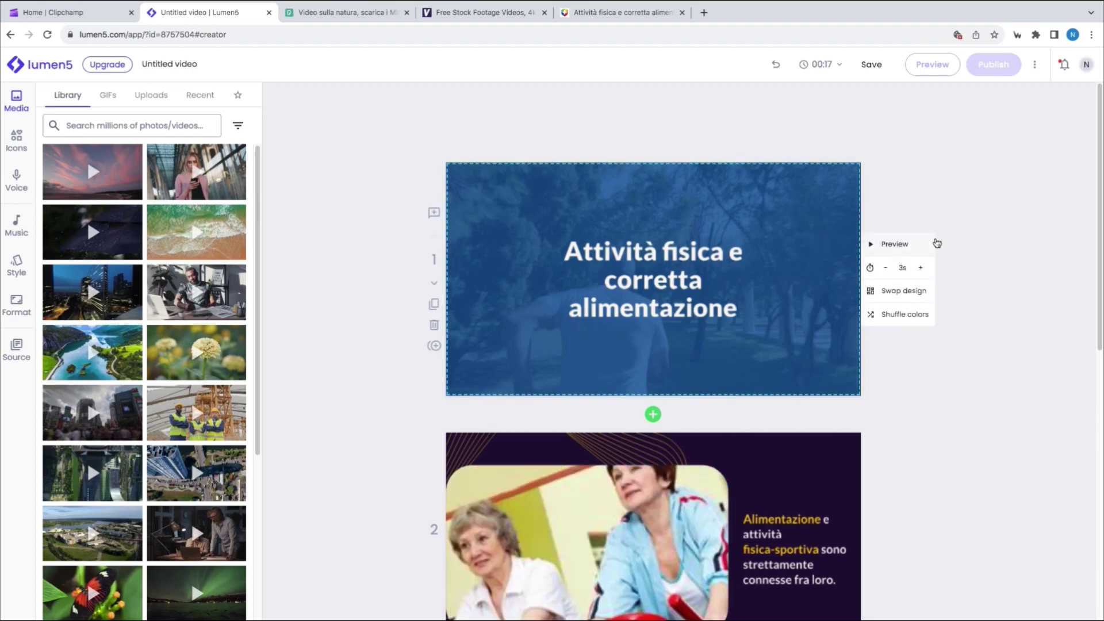
left_click_drag(1099, 190, 1094, 415)
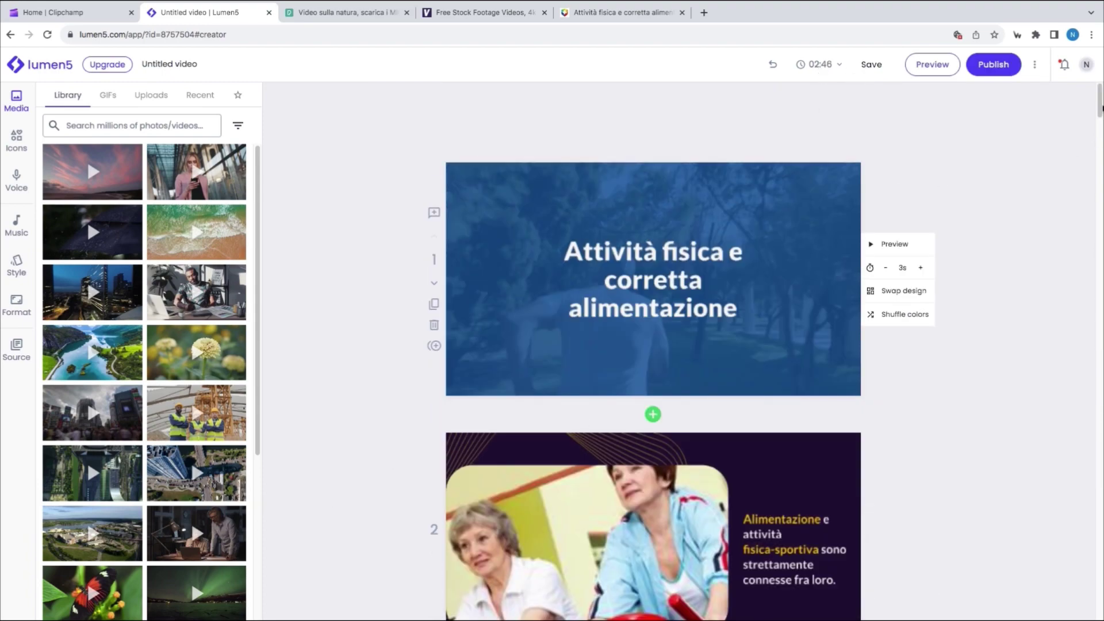
left_click_drag(1101, 107, 1098, 537)
scroll(723, 259, "up", 5)
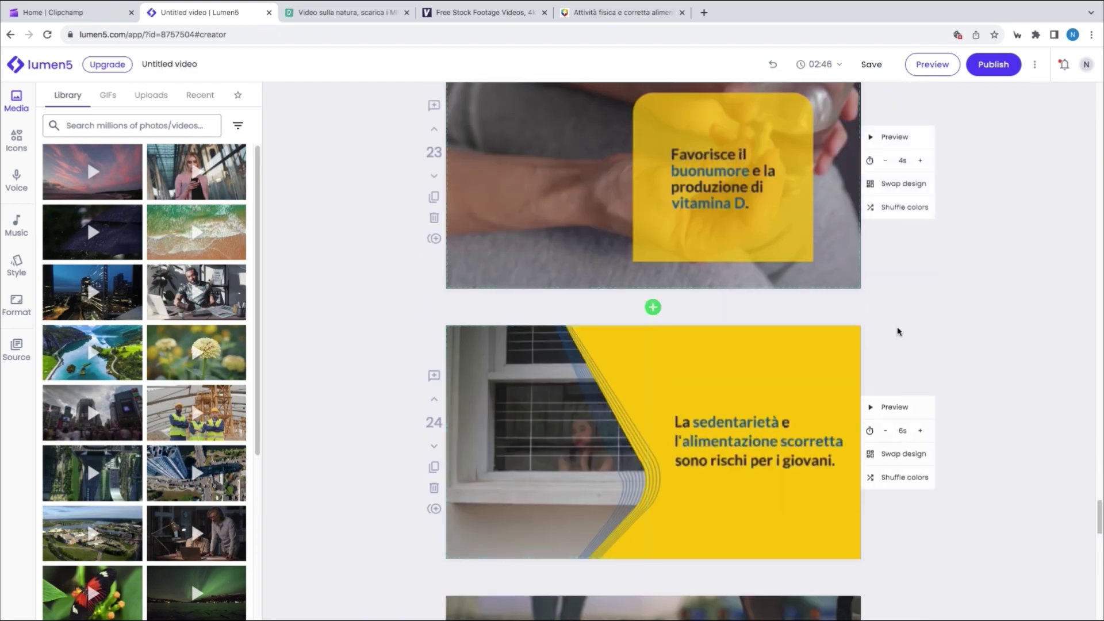
scroll(898, 332, "down", 15)
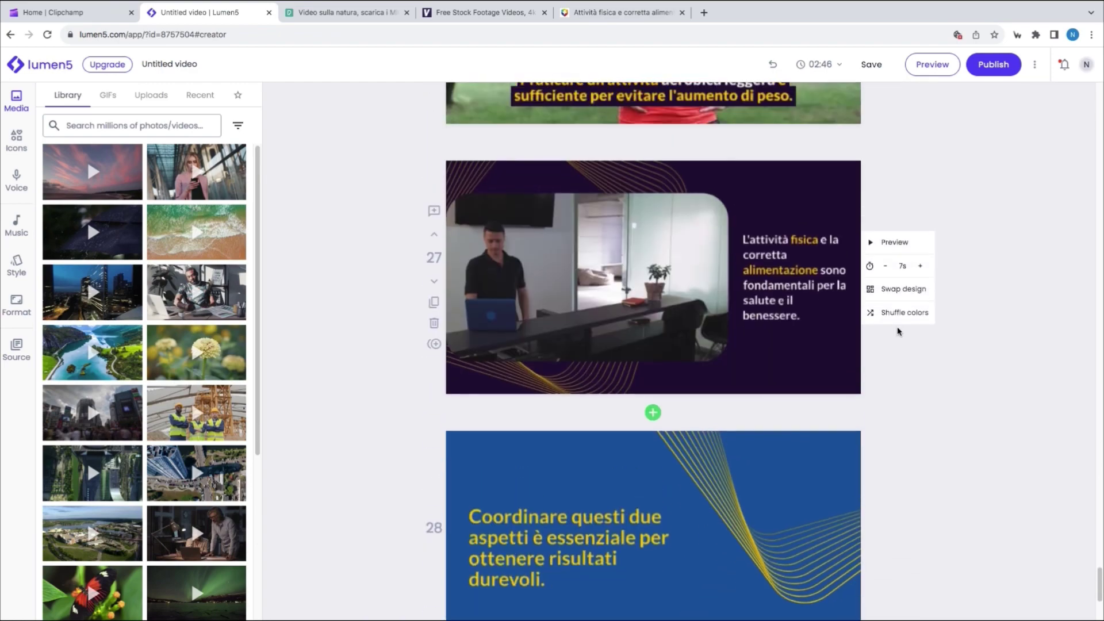
scroll(897, 332, "up", 2)
scroll(924, 300, "up", 20)
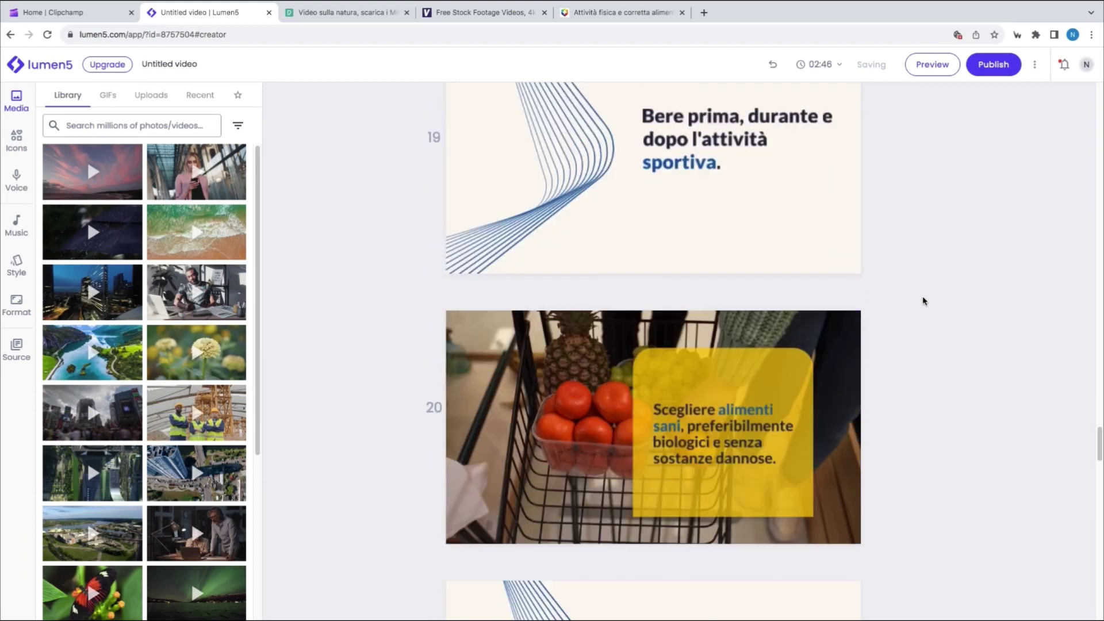
scroll(924, 301, "up", 13)
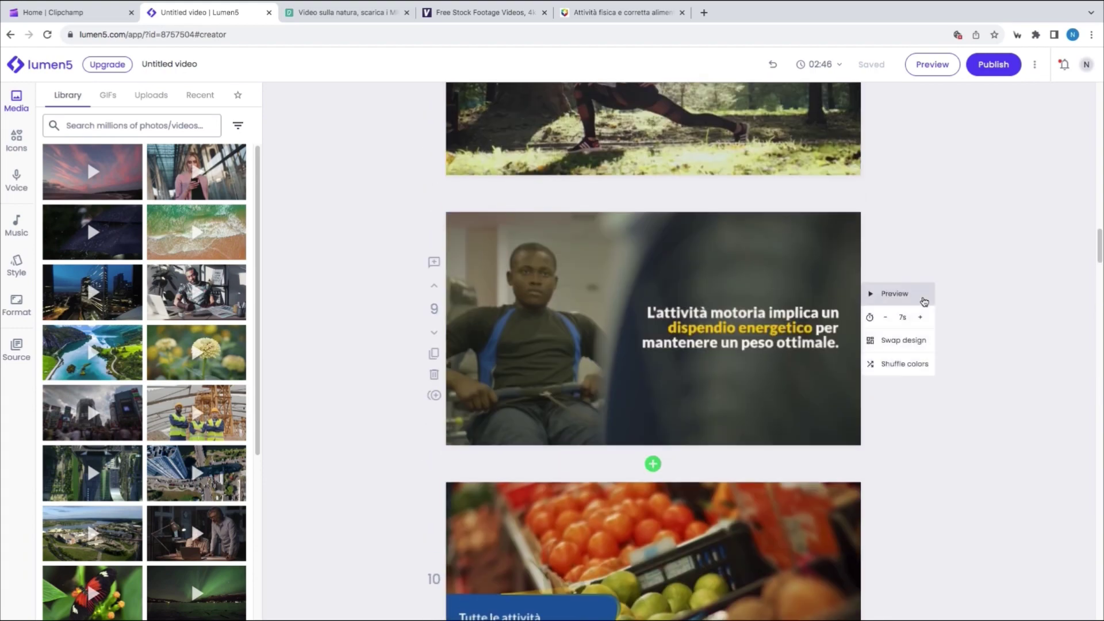
scroll(997, 277, "up", 15)
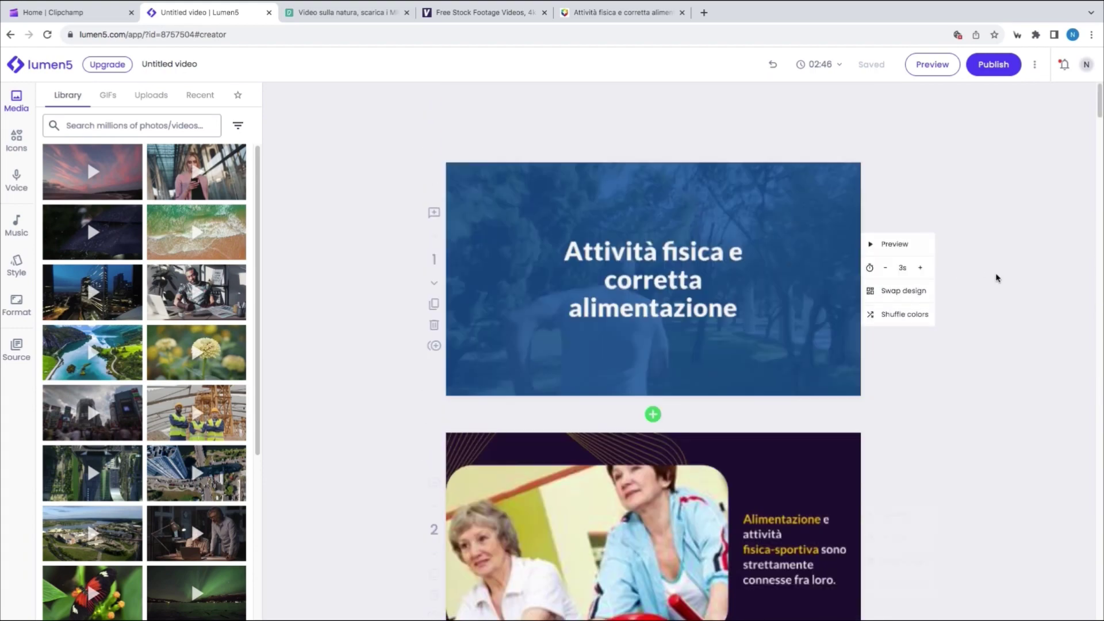
Preview the whole video, skipping ahead to several points toward the end, and close the preview
left_click(937, 68)
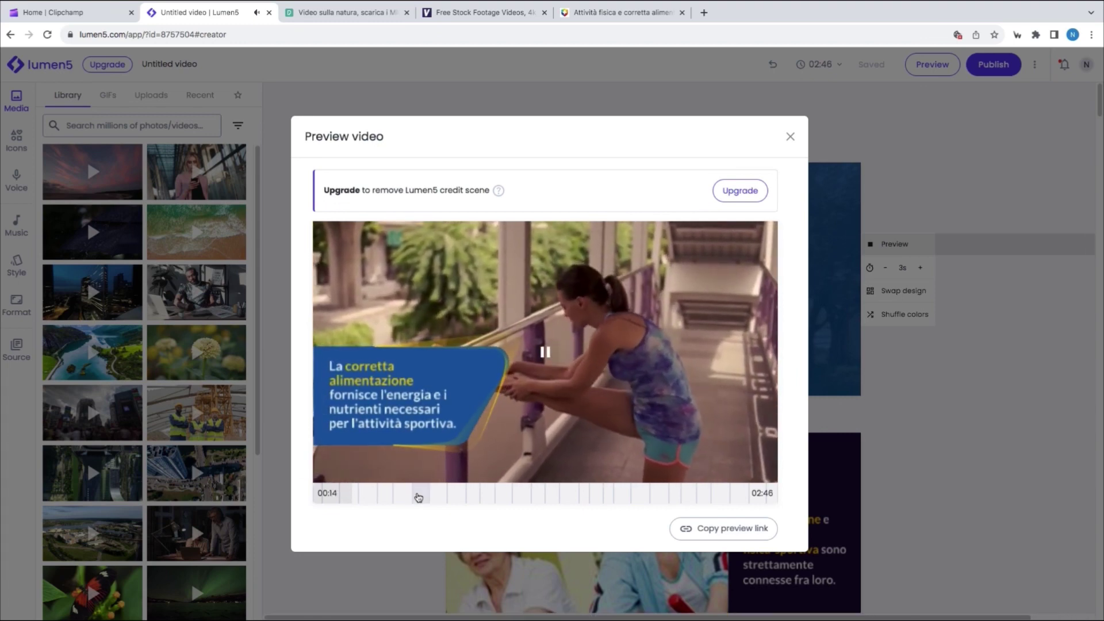
left_click(419, 493)
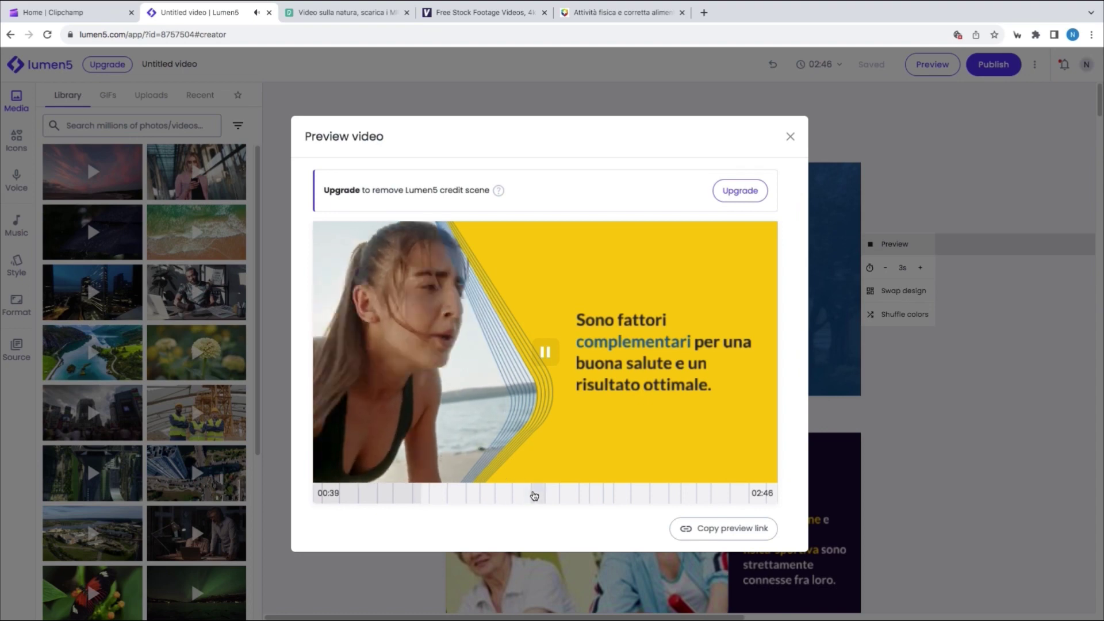
left_click(533, 496)
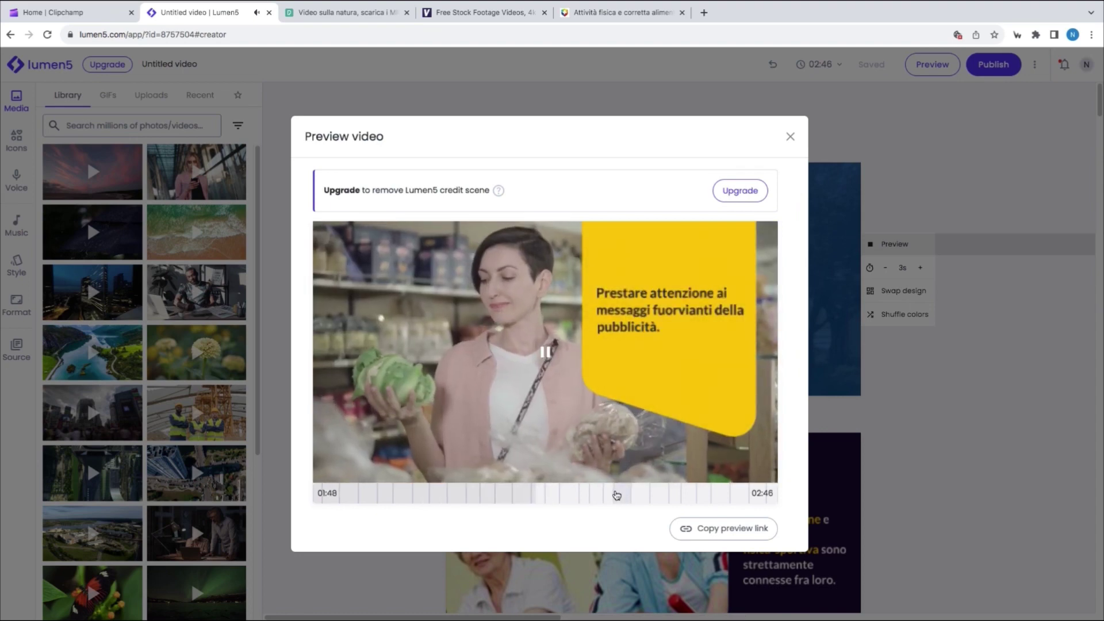
left_click(613, 495)
left_click(699, 495)
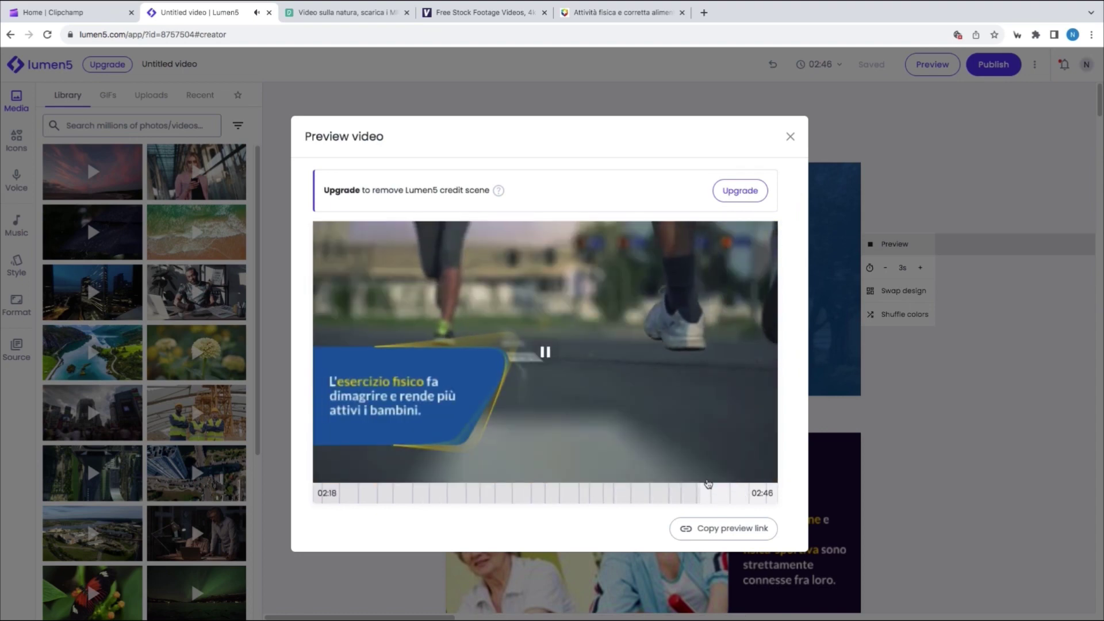
left_click(847, 142)
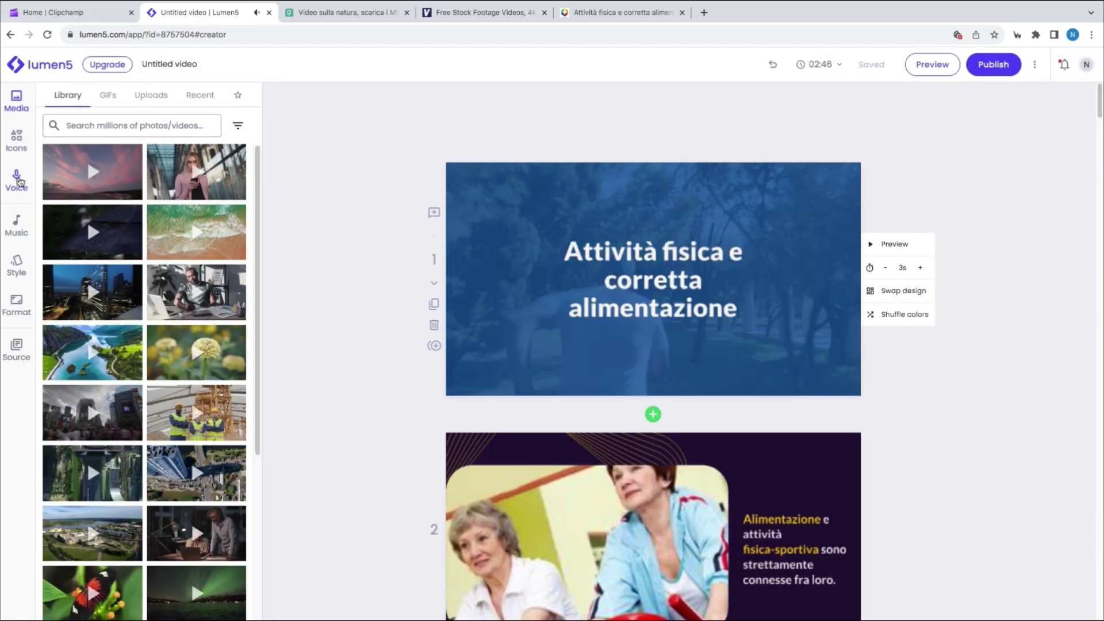
Check the voiceover upload options, switch to Clipchamp to view the narration on its timeline, and return to Lumen5
left_click(16, 180)
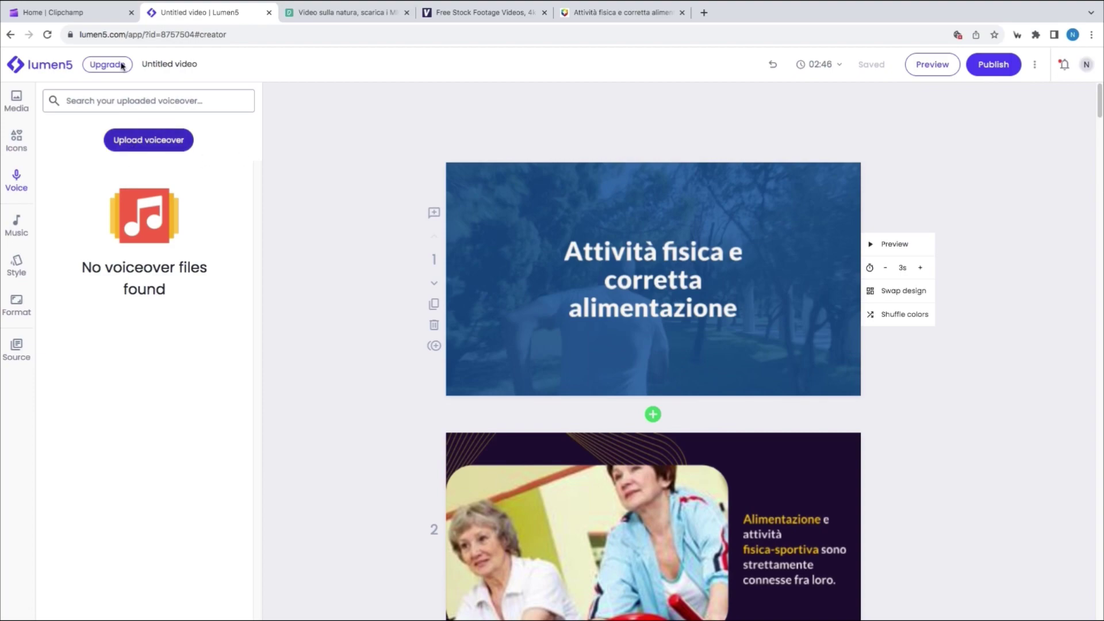
left_click(98, 12)
key("ctrl+Tab")
left_click(82, 12)
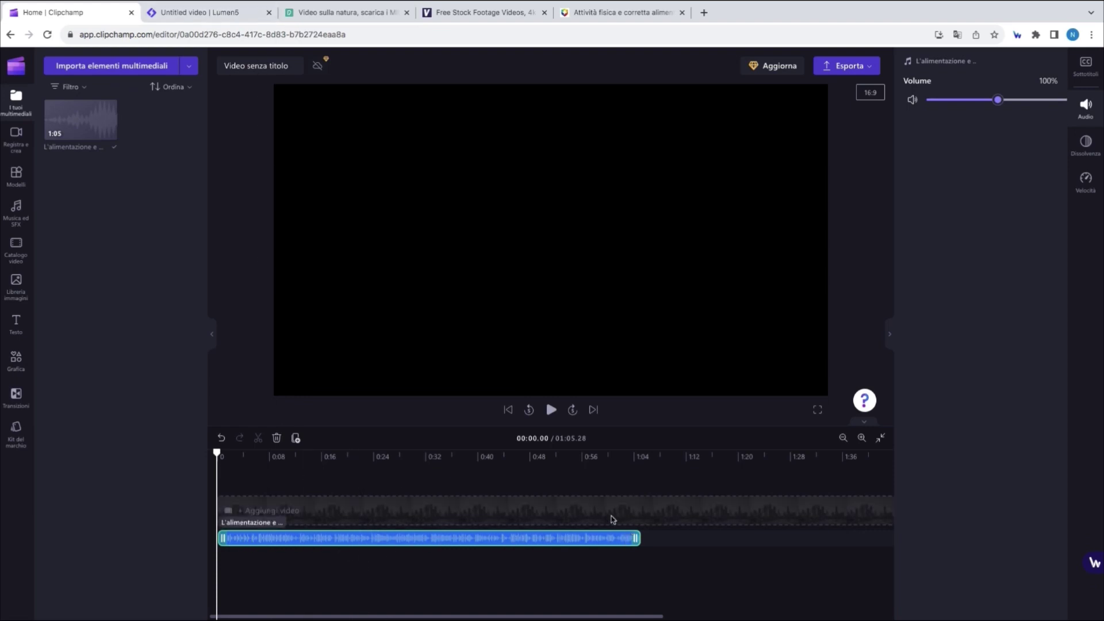
left_click(218, 12)
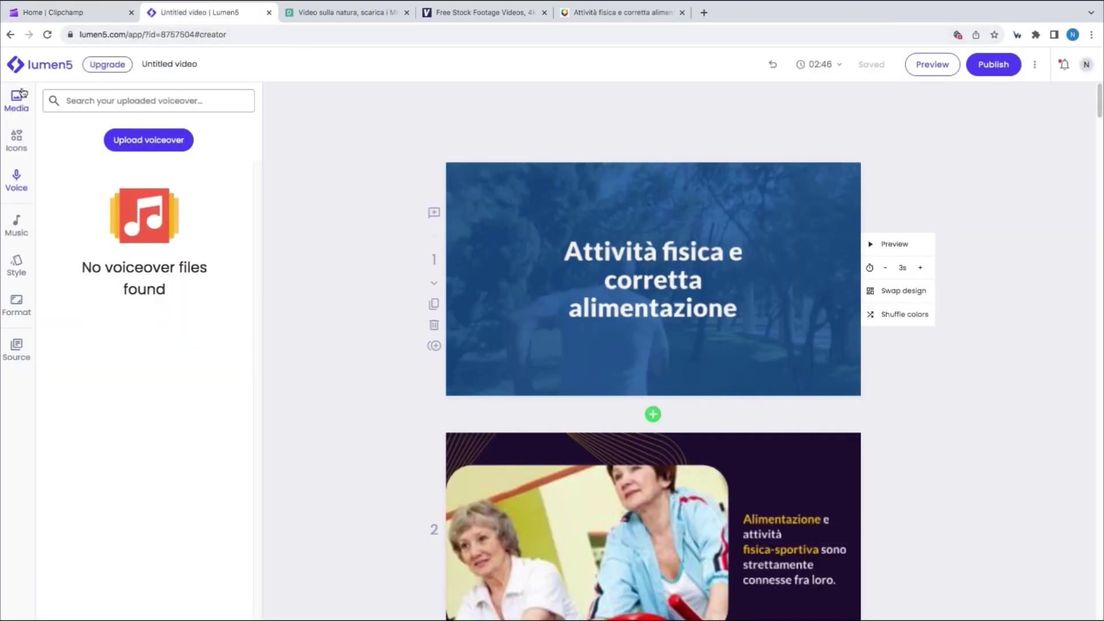
Leave the current video and create a new one from the Tracer template, choosing text to video with AI Script Composer
left_click(21, 67)
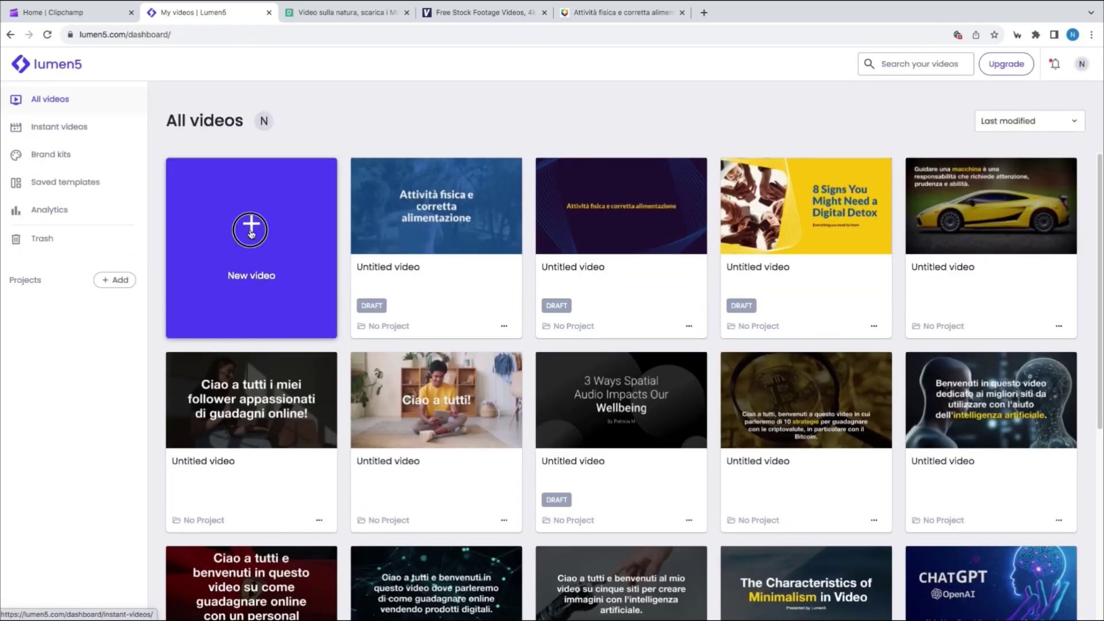
left_click(250, 237)
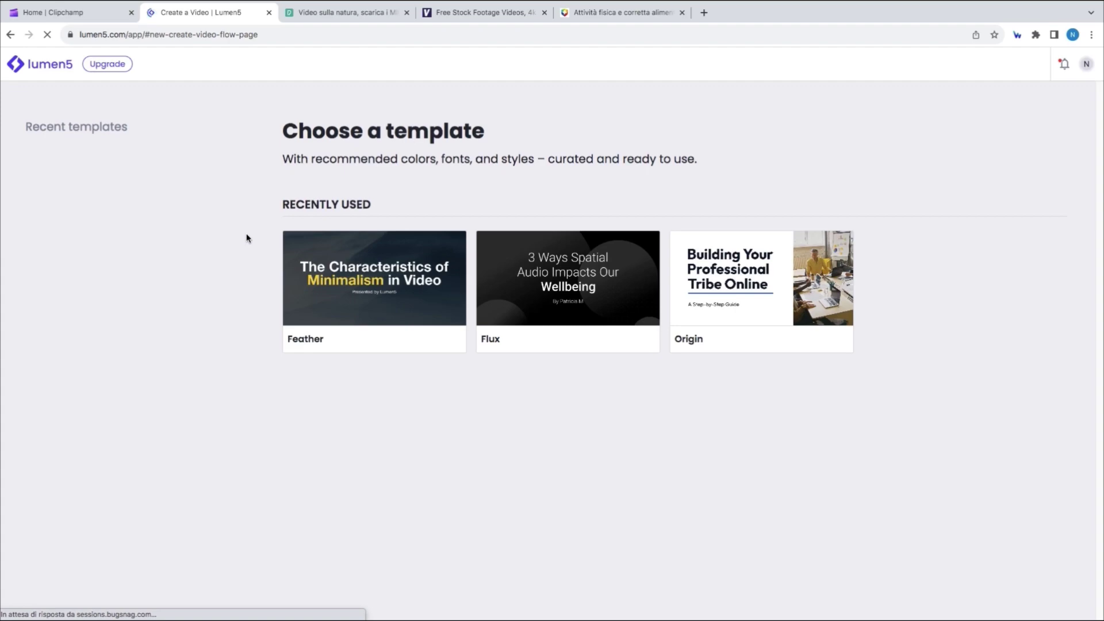
scroll(641, 546, "down", 7)
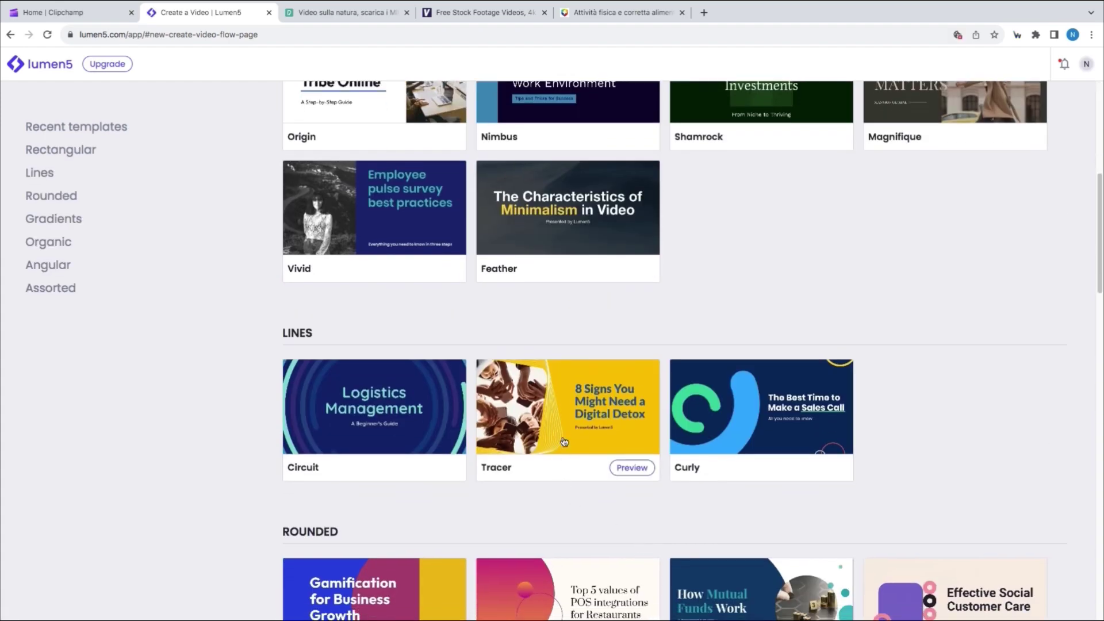
left_click(563, 440)
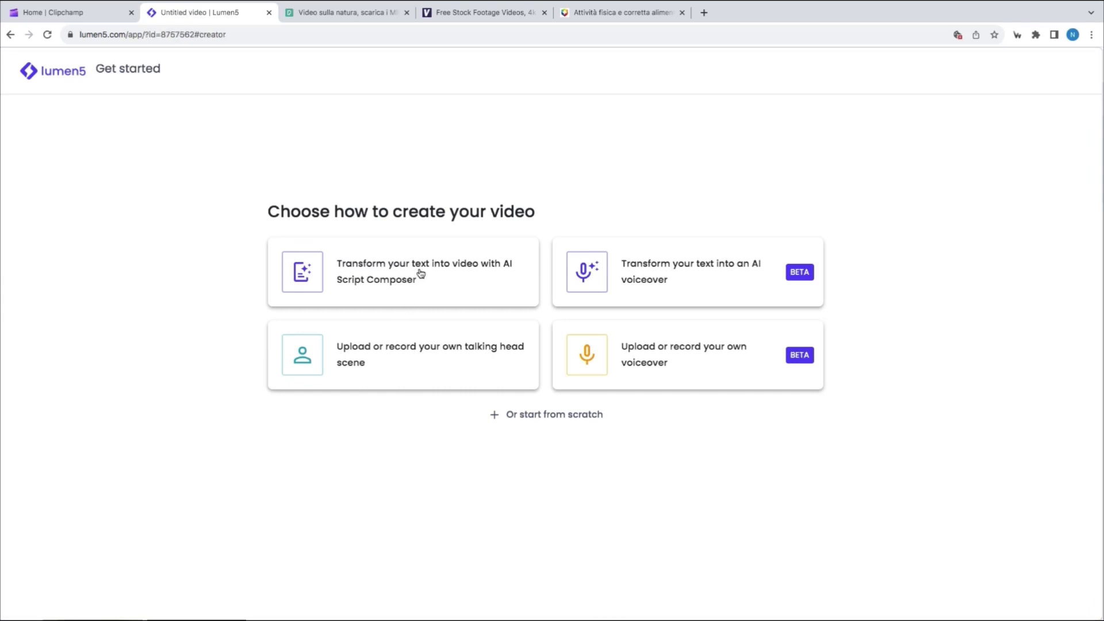
left_click(421, 274)
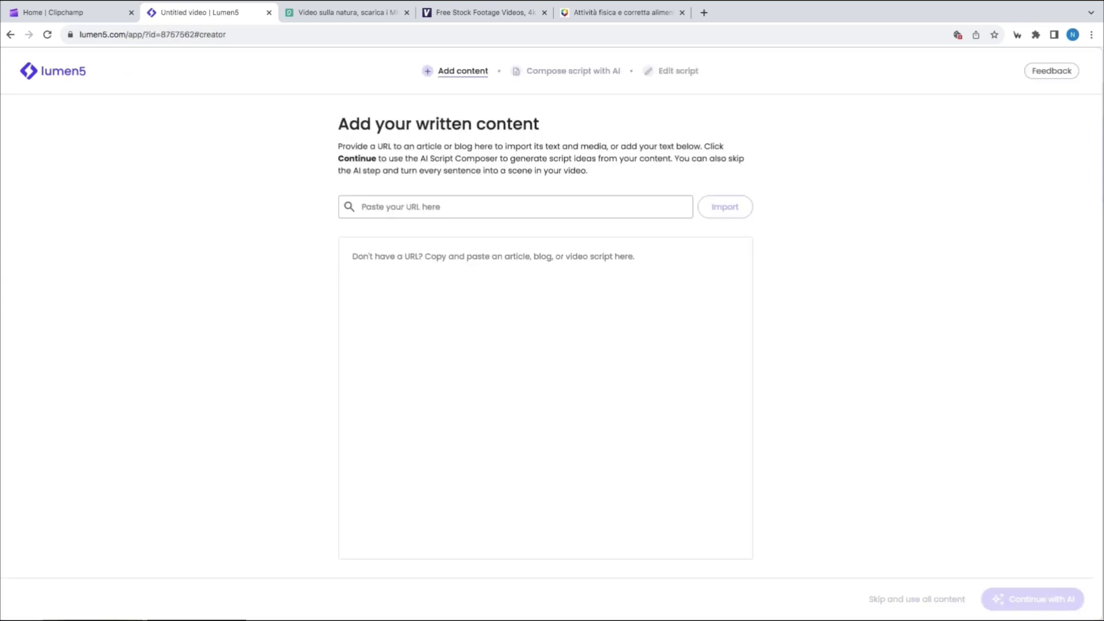
Paste the article summary as the written content and compose a script from it with AI
right_click(449, 277)
left_click(468, 352)
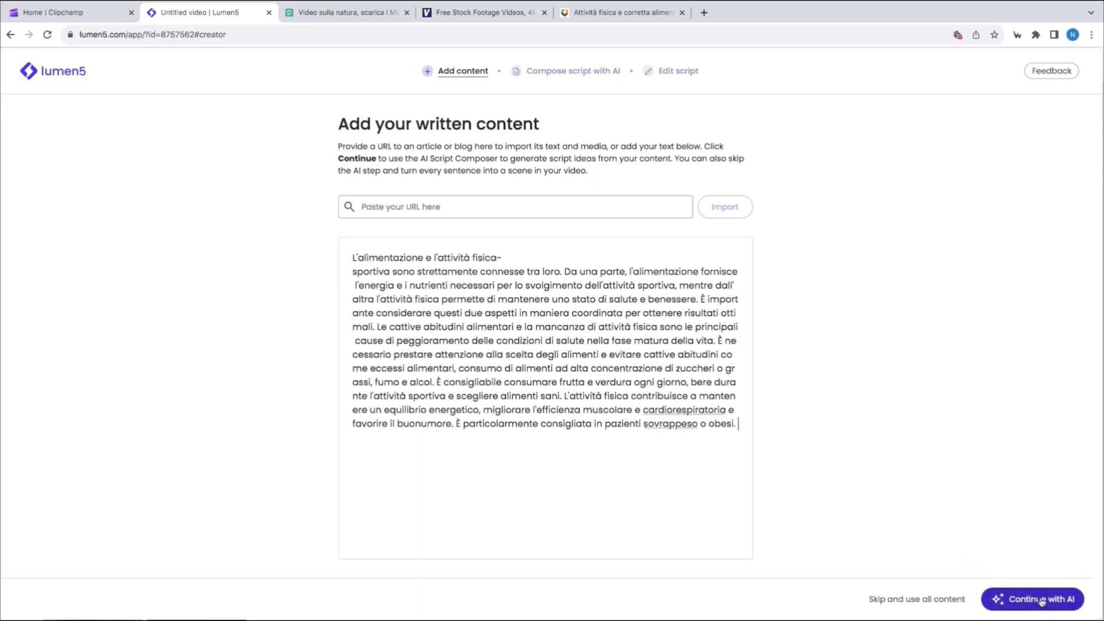
left_click(1041, 601)
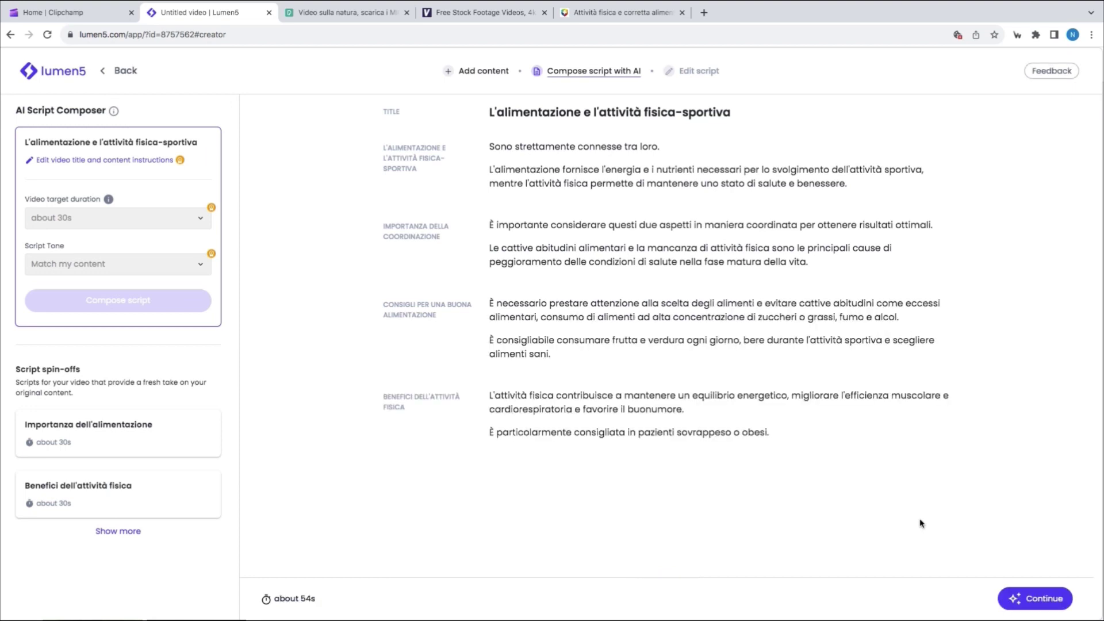
Accept the script composed from the summary and convert it to video
left_click(1023, 598)
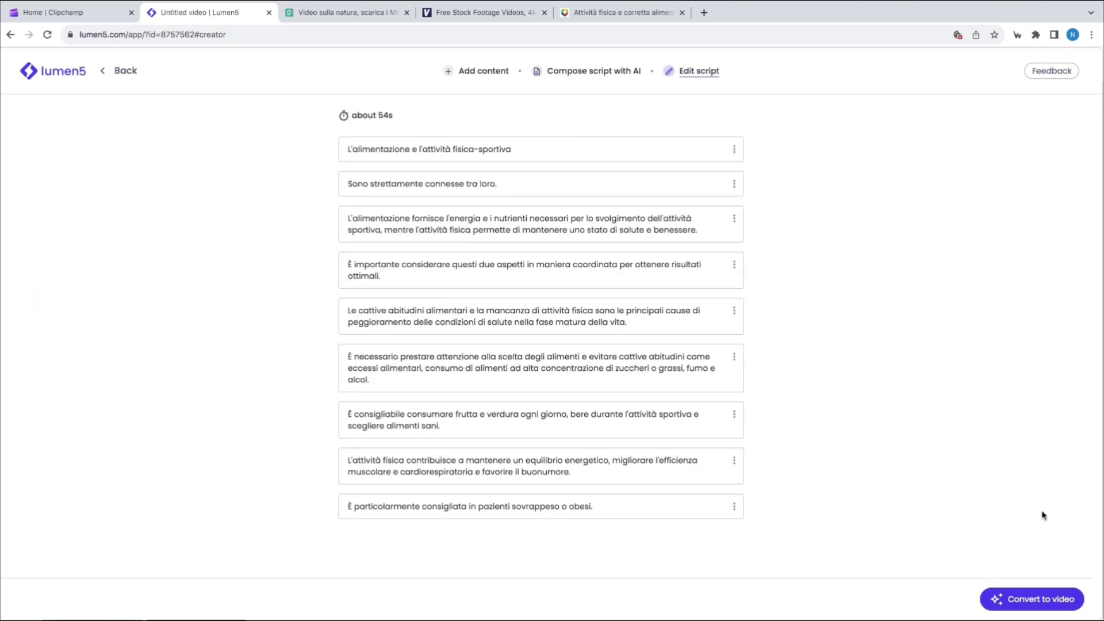
left_click(1044, 609)
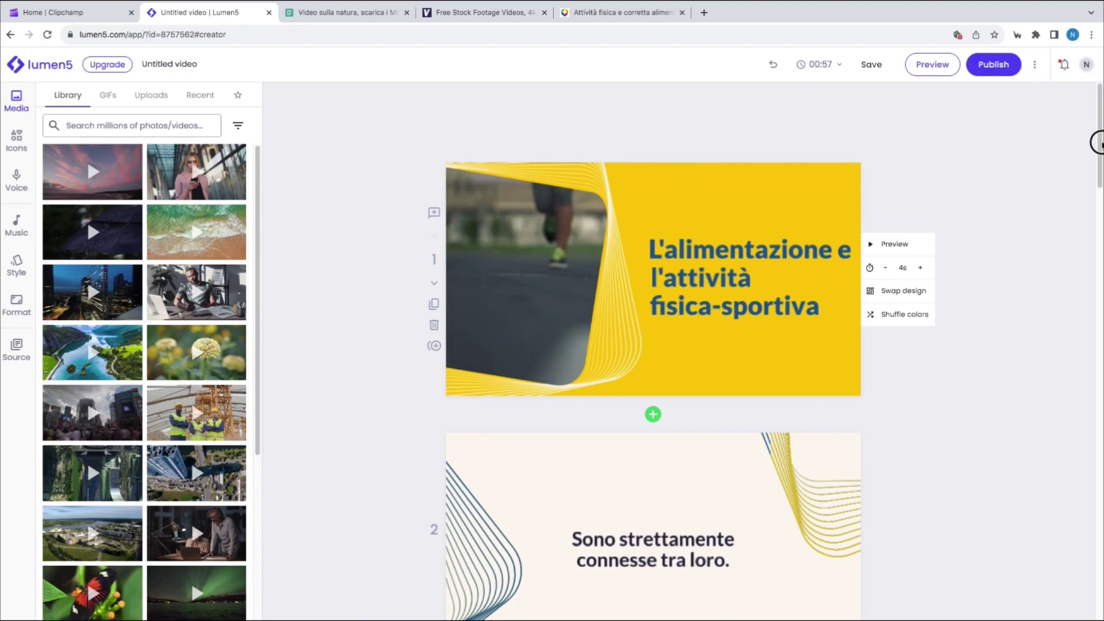
left_click_drag(1096, 142, 1097, 119)
Check the narration timeline in Clipchamp and set the title scene's duration to 5 seconds in Lumen5
left_click(91, 14)
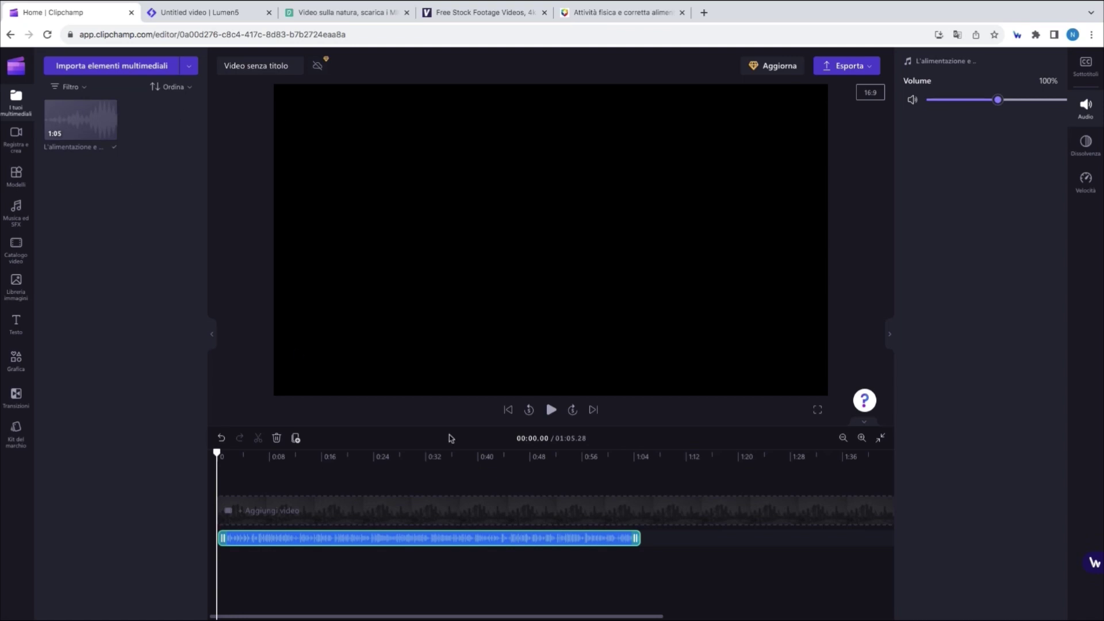
left_click(172, 5)
left_click(184, 83)
left_click(178, 38)
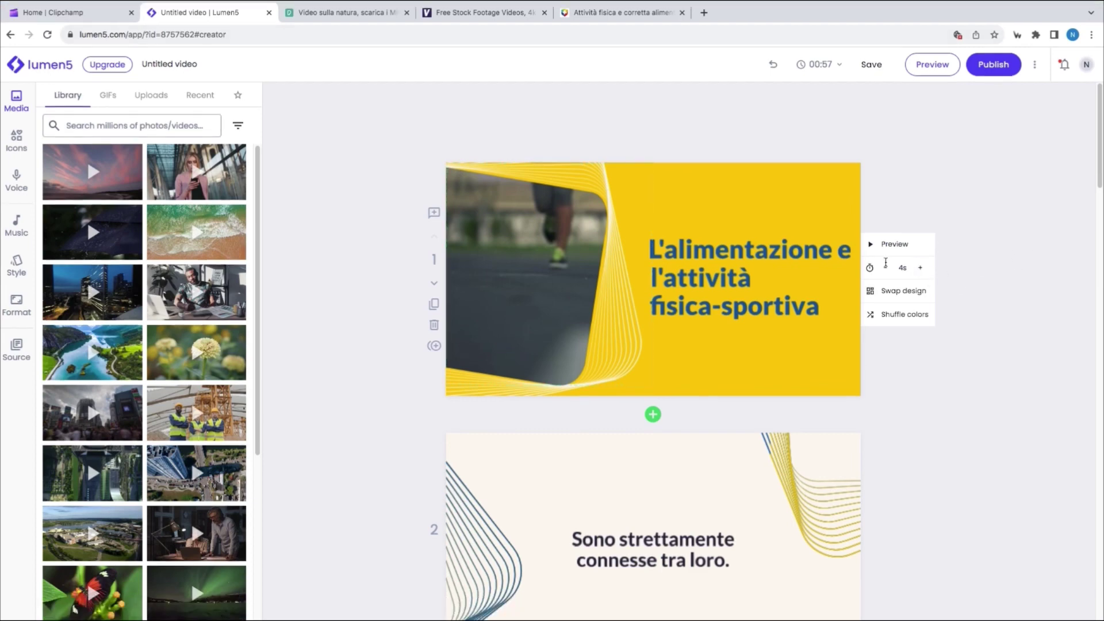
left_click(31, 14)
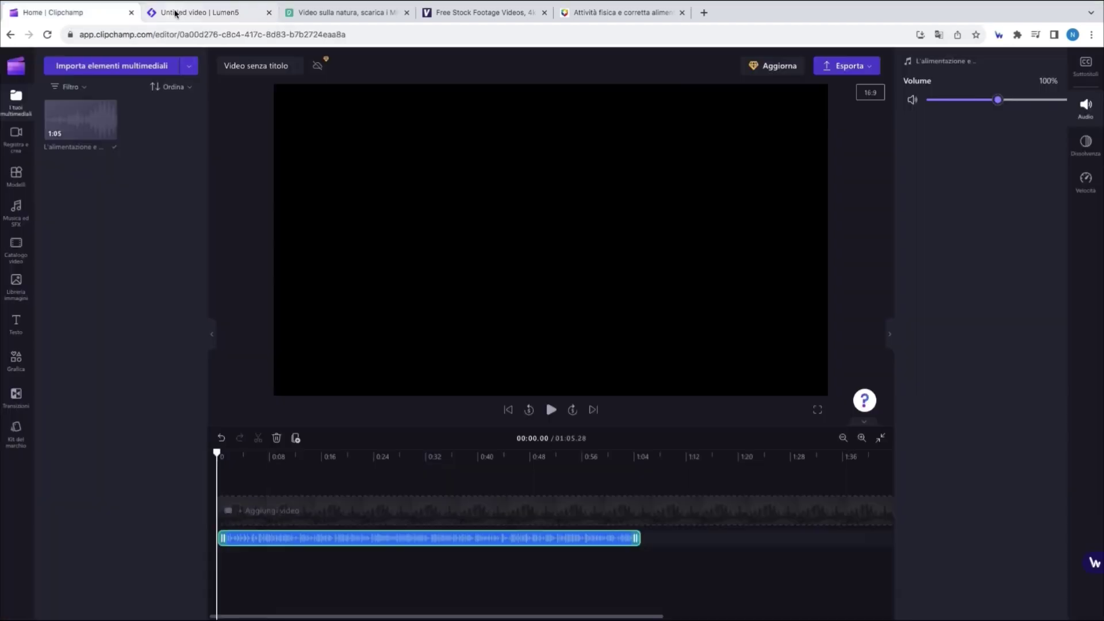
left_click(176, 13)
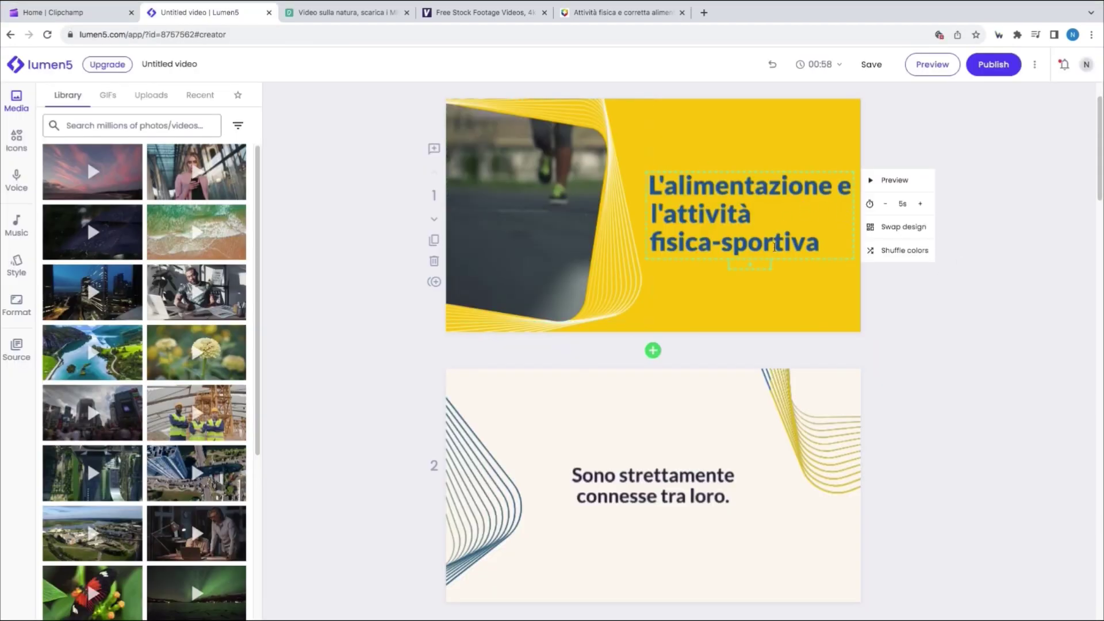
Switch to Clipchamp and play the start of the narration, pausing after the title is spoken, at about 3 seconds
left_click(31, 14)
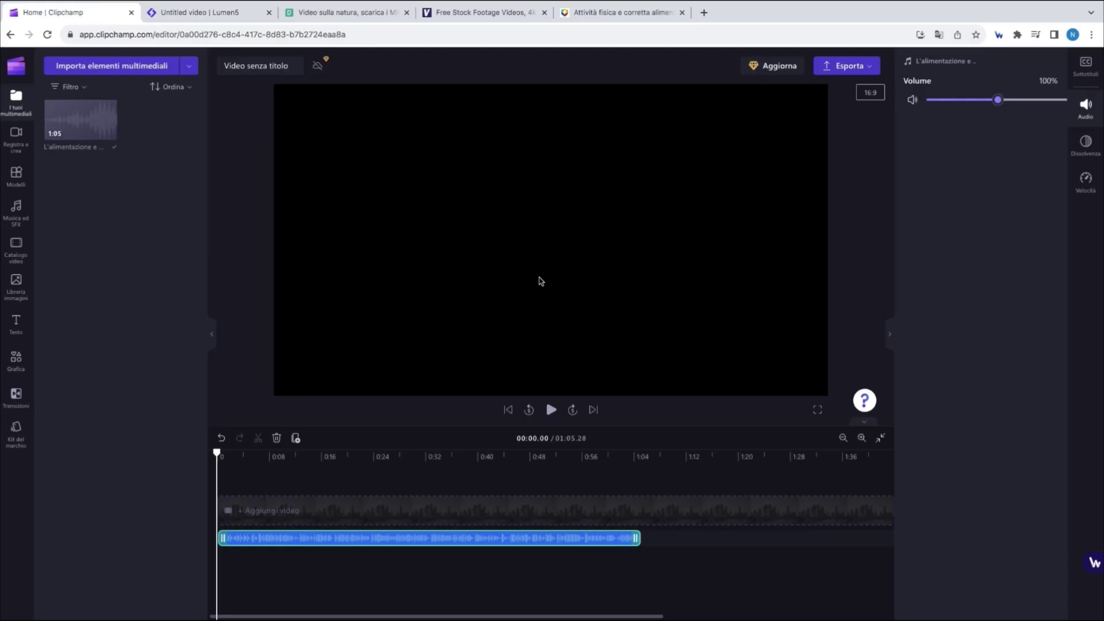
key("space")
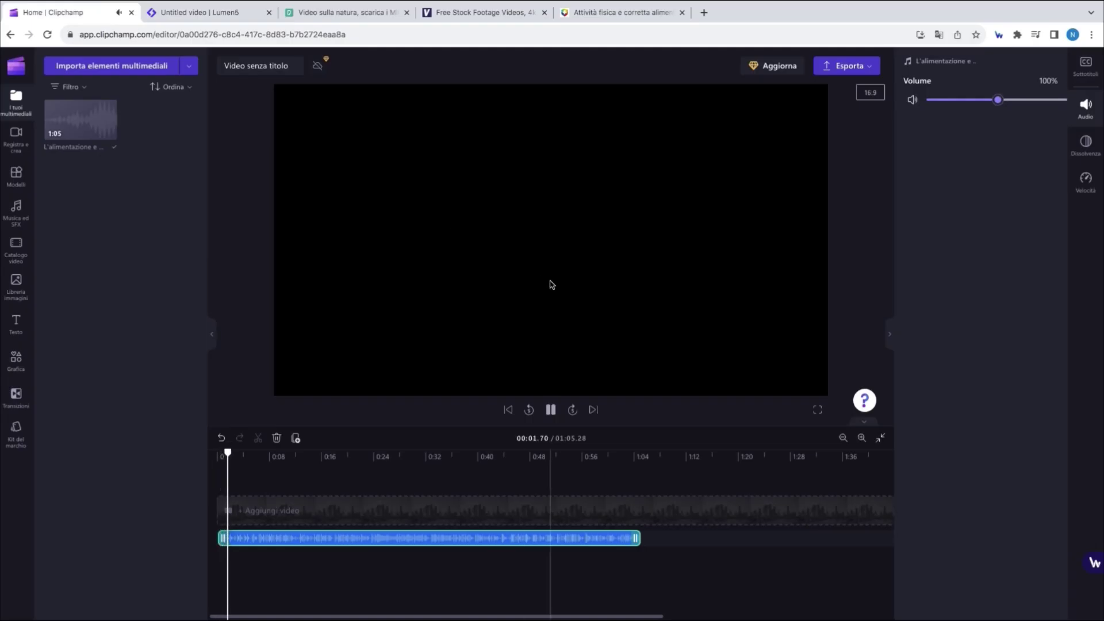
key("space")
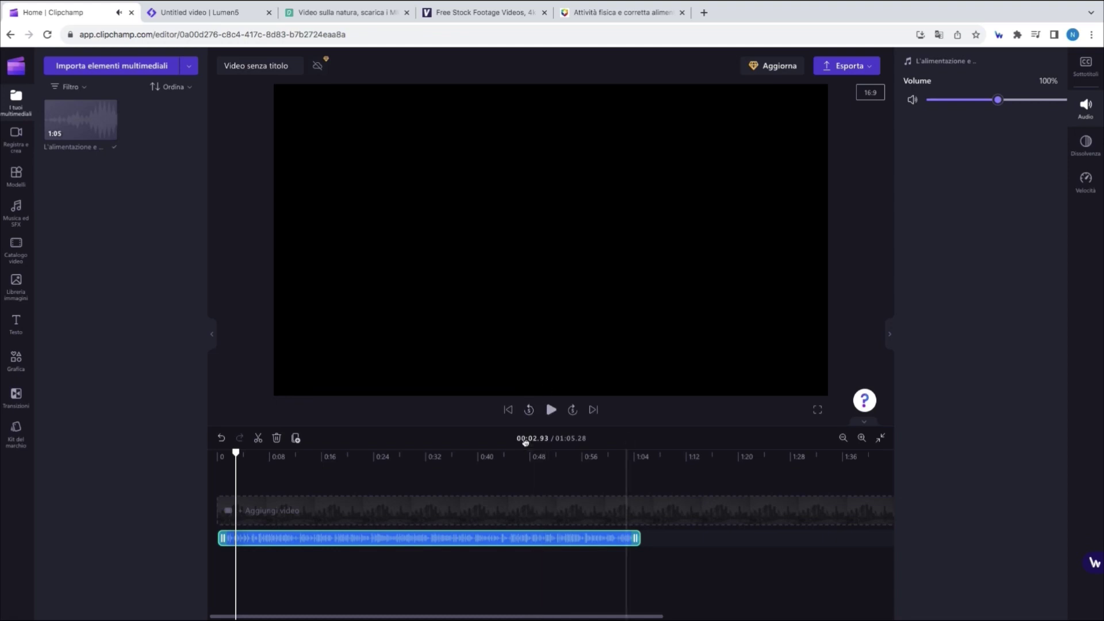
Switch to Lumen5 and set the title scene's duration to 3 seconds
left_click(184, 12)
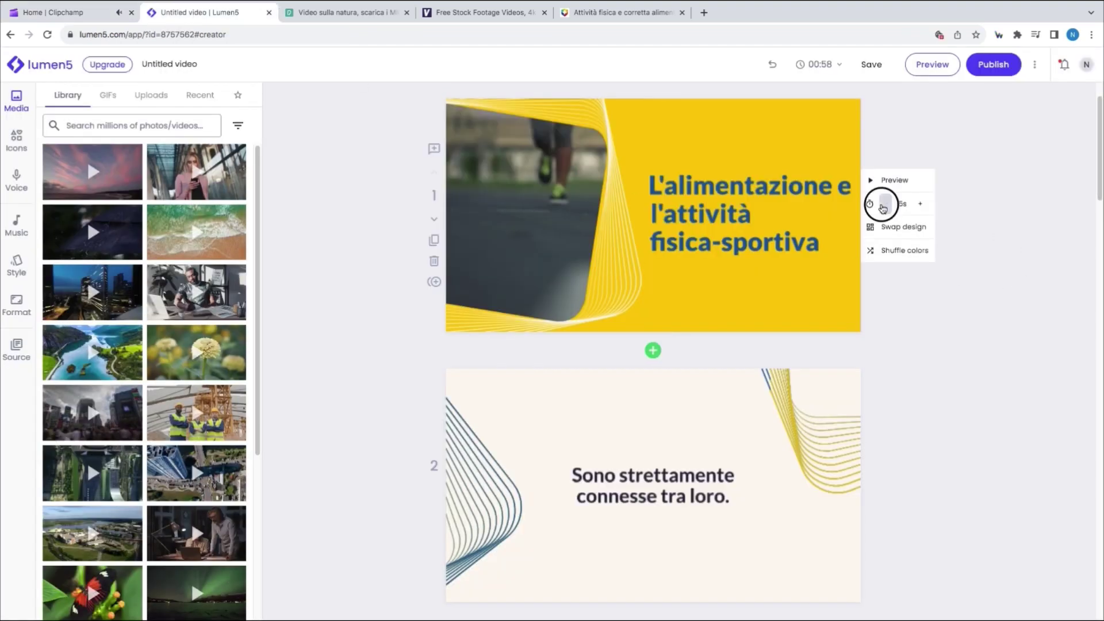
left_click(883, 205)
left_click(883, 204)
Play the narration in Clipchamp to about 5 seconds and set scene 2's duration in Lumen5 to 3 seconds
scroll(884, 213, "down", 2)
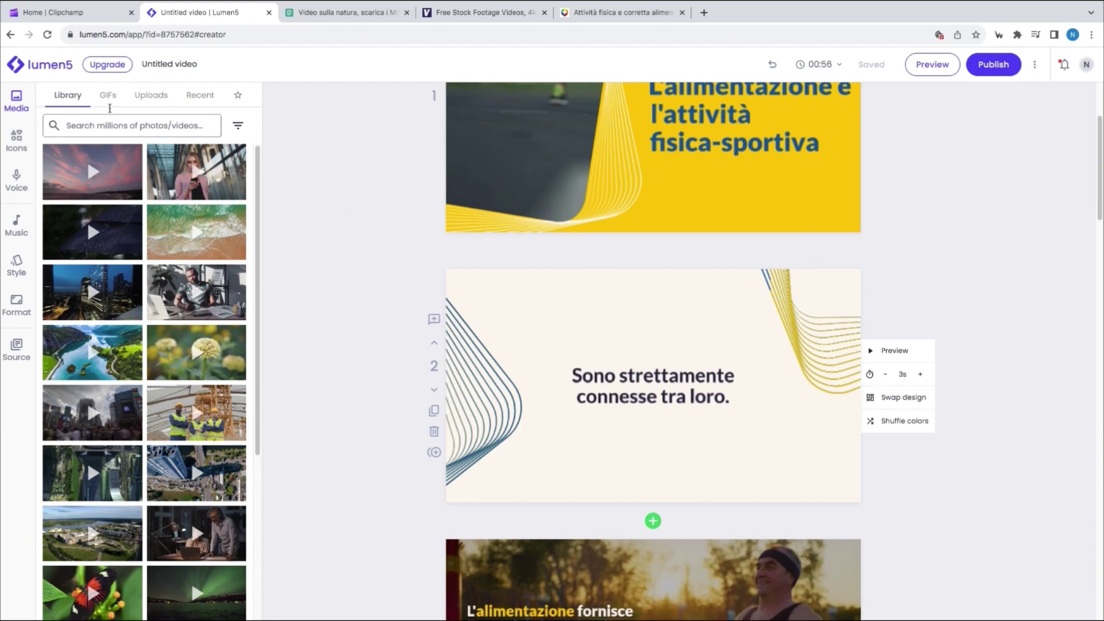
left_click(91, 17)
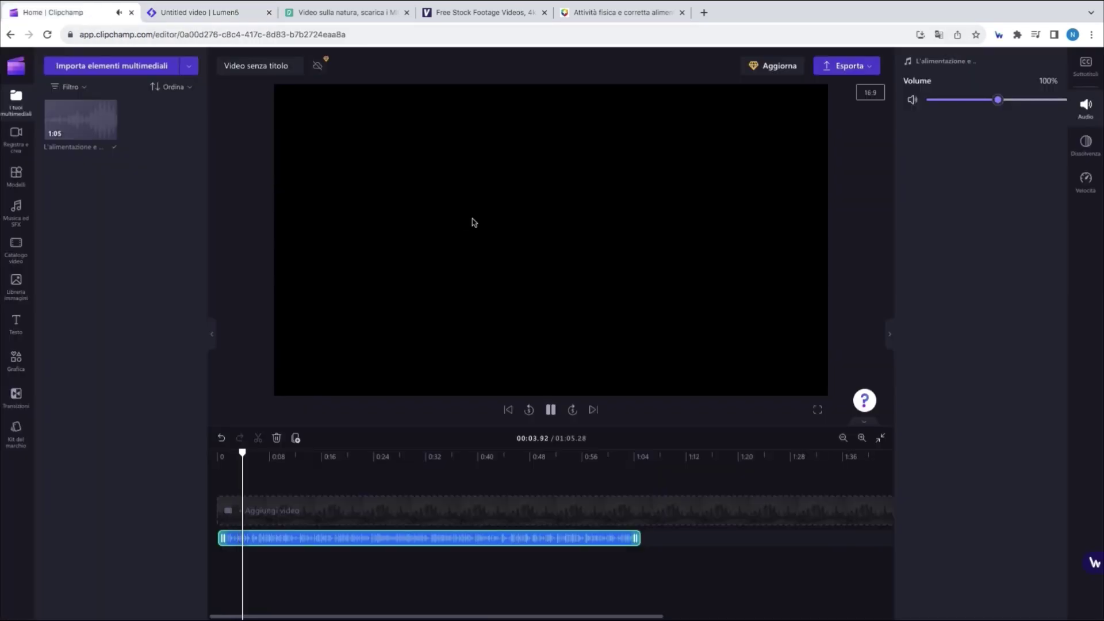
key("space")
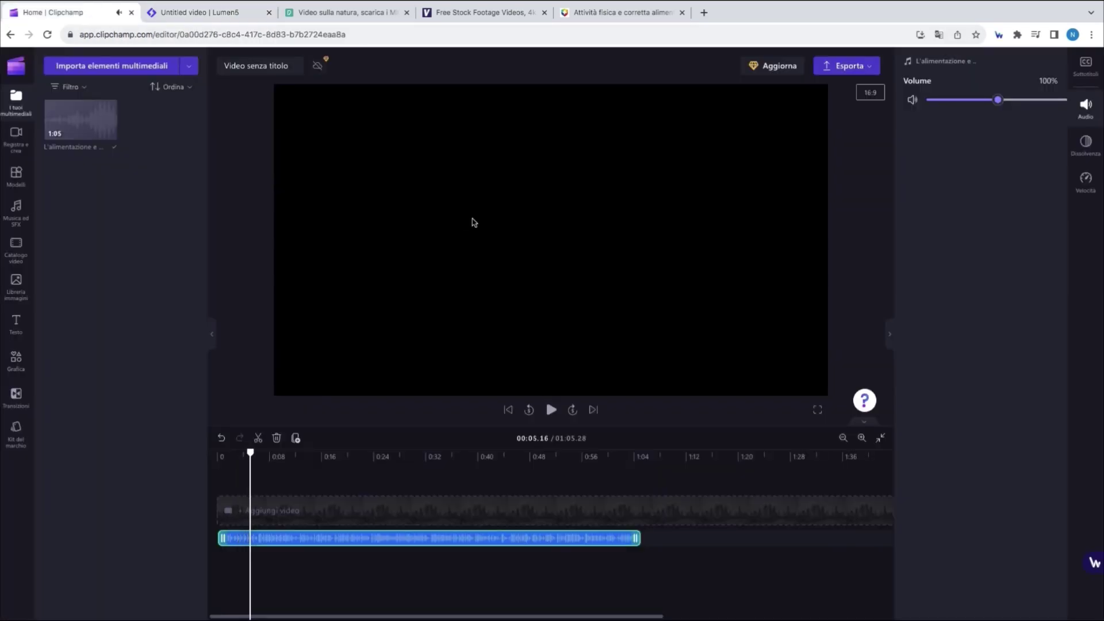
left_click(235, 18)
left_click(921, 374)
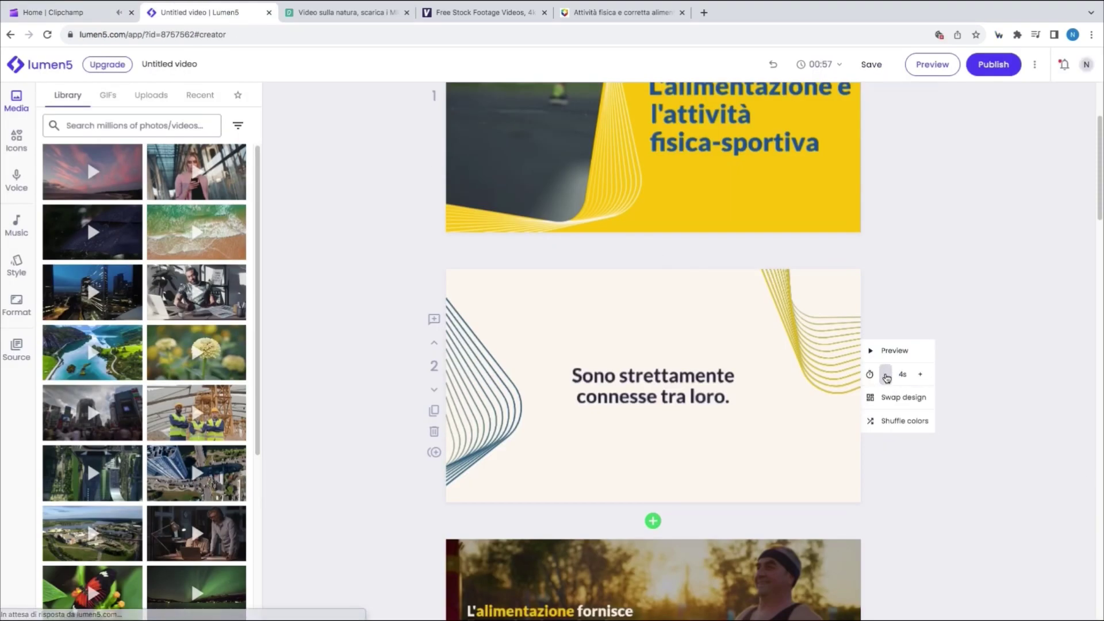
left_click(886, 378)
Listen to scene 3's narration in Clipchamp and set that scene's duration in Lumen5 to 11 seconds
scroll(1006, 362, "down", 5)
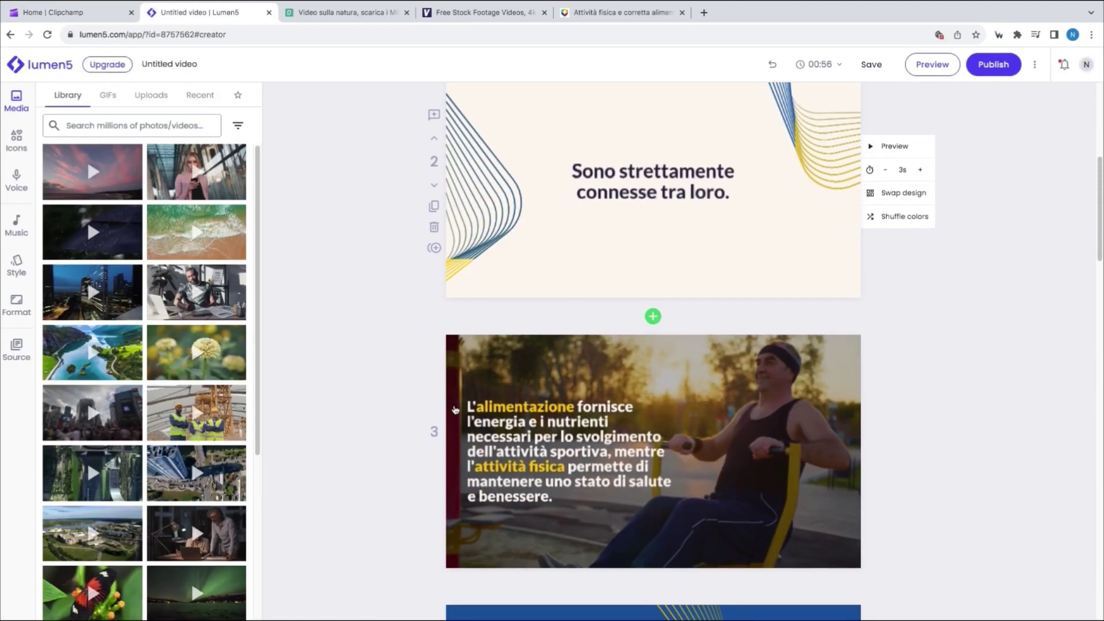
left_click(23, 12)
key("space")
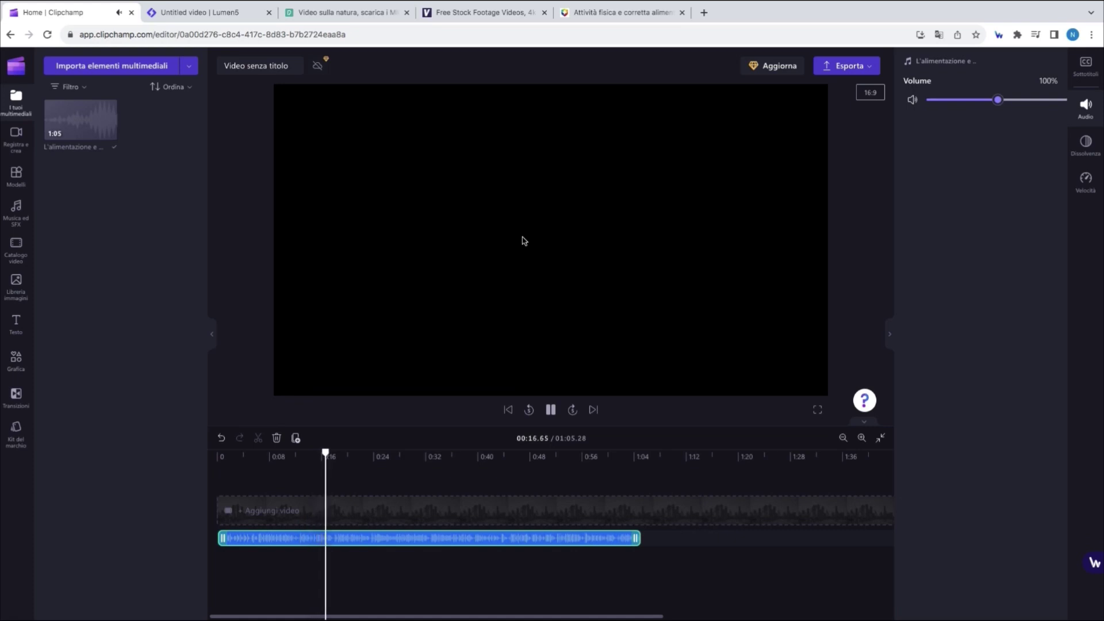
left_click(198, 12)
left_click(920, 441)
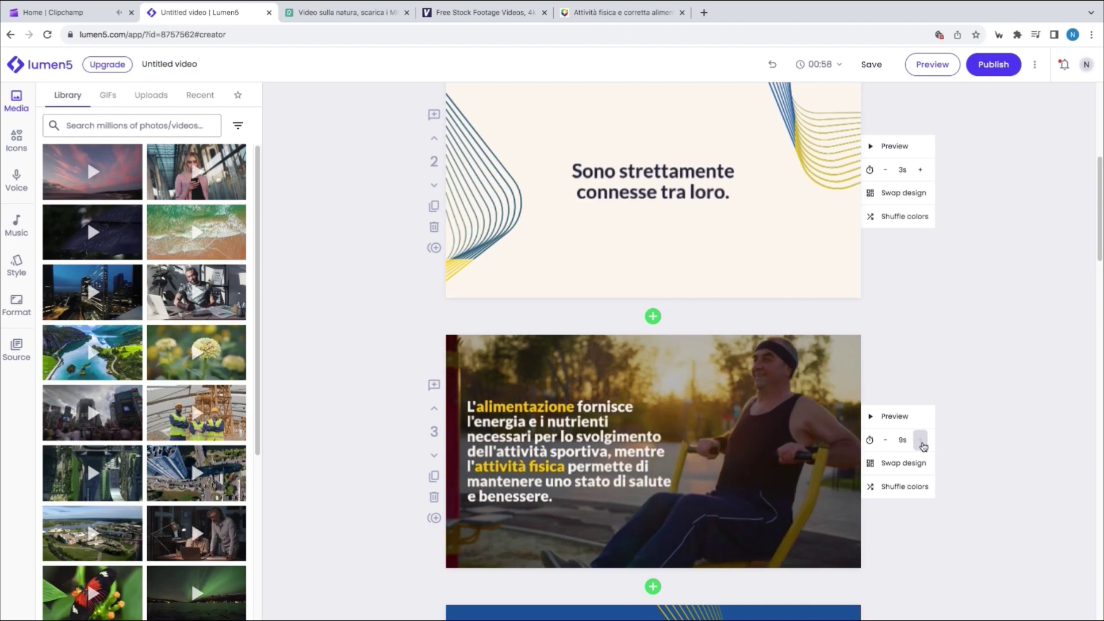
left_click(921, 441)
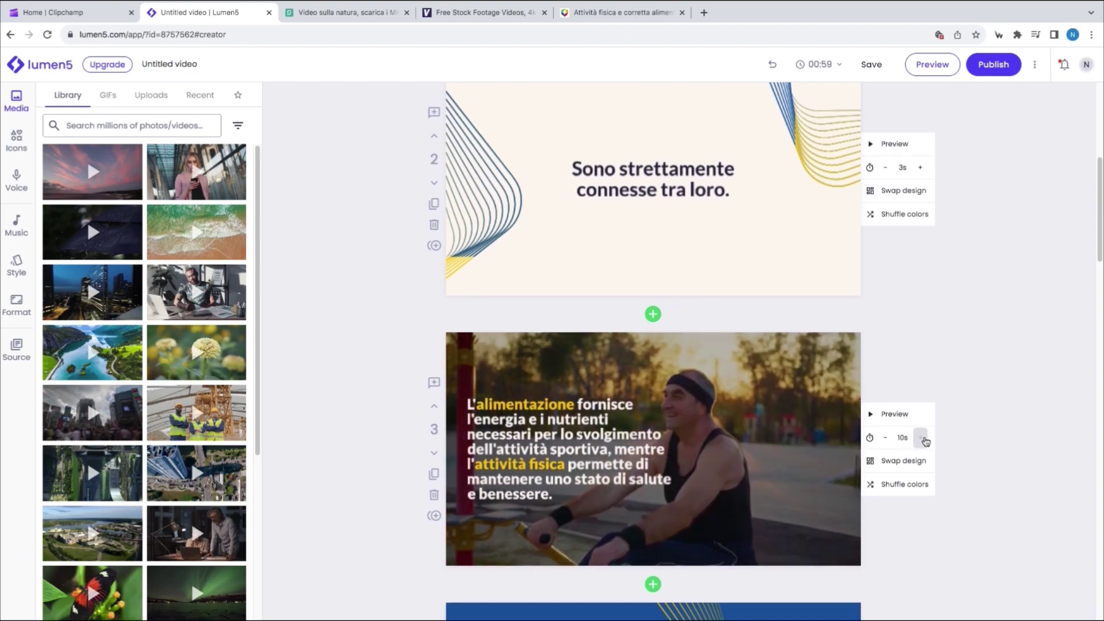
left_click(920, 441)
Play scene 4's narration in Clipchamp to about 23.5 seconds and set that scene's duration in Lumen5 to 6 seconds
scroll(1001, 451, "down", 3)
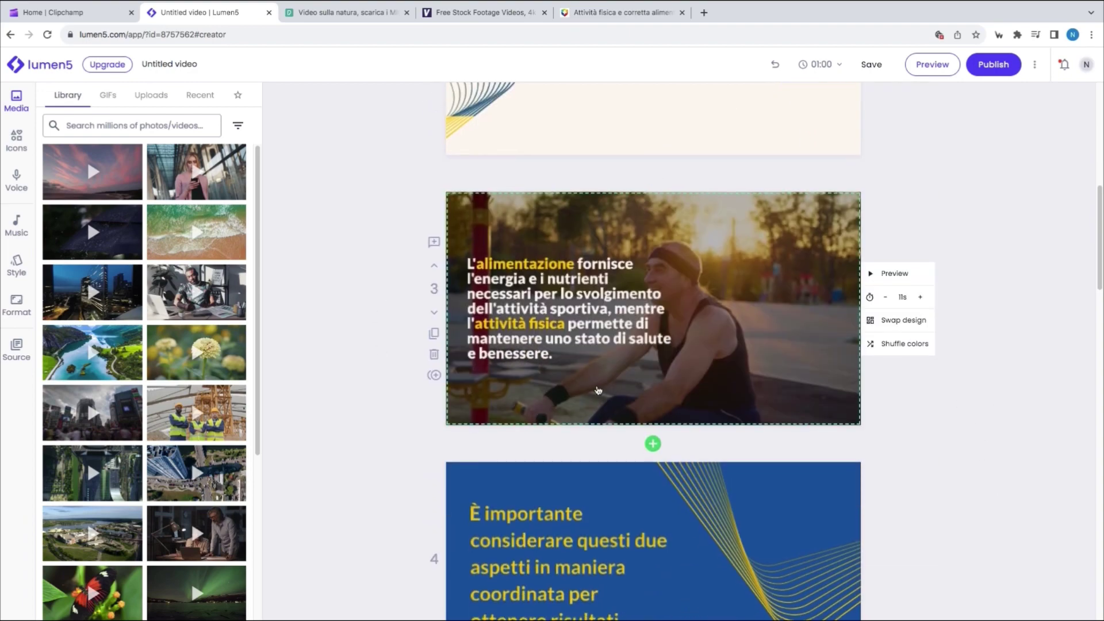
scroll(598, 391, "down", 3)
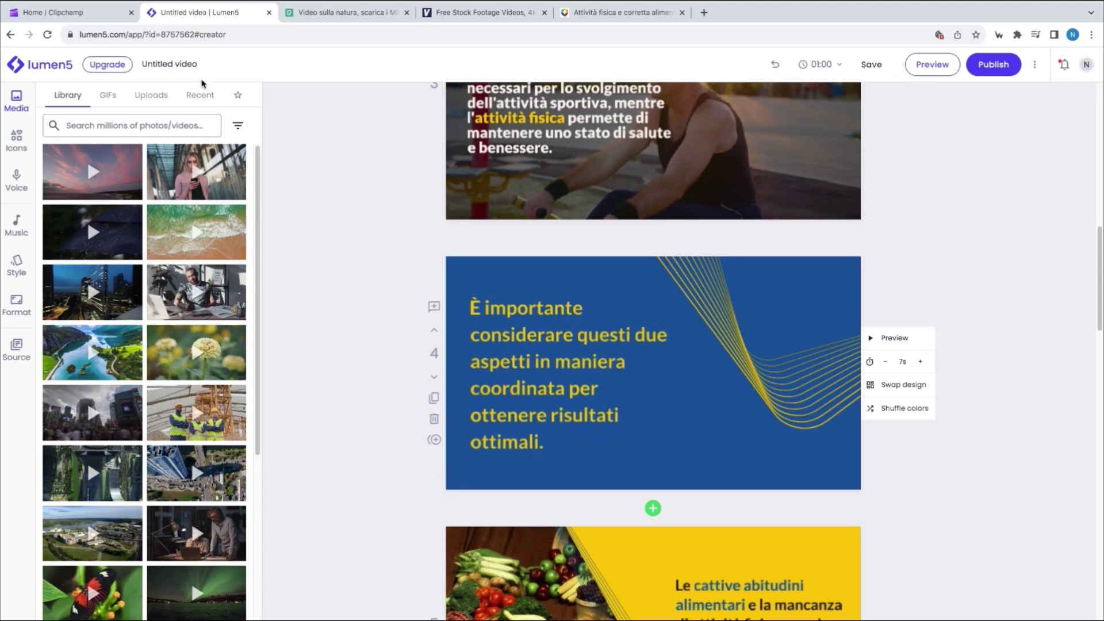
left_click(96, 13)
key("space")
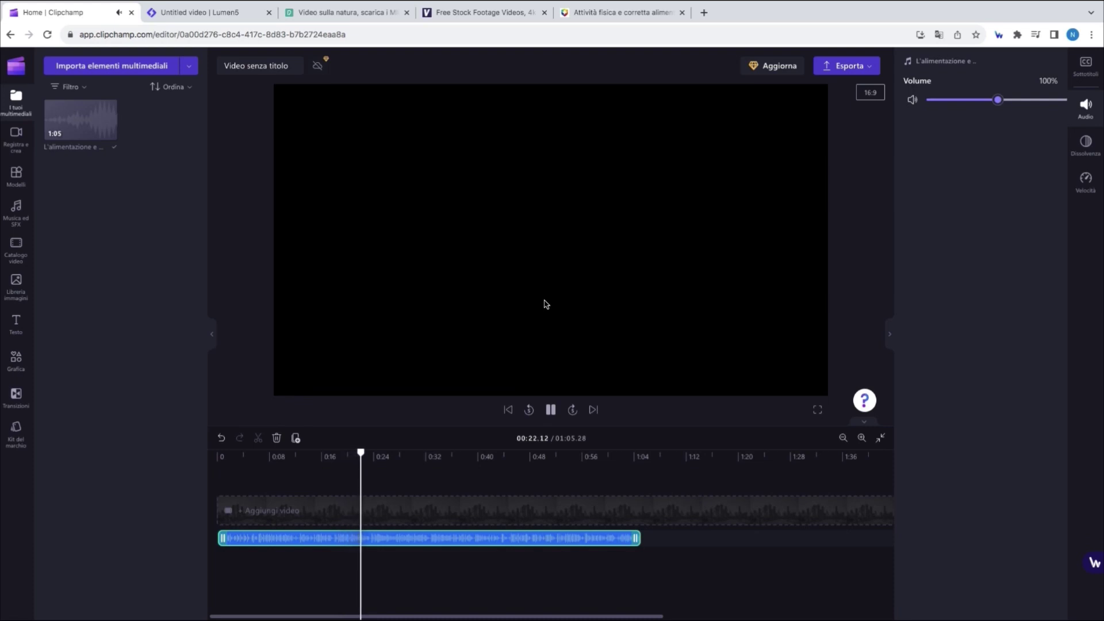
key("space")
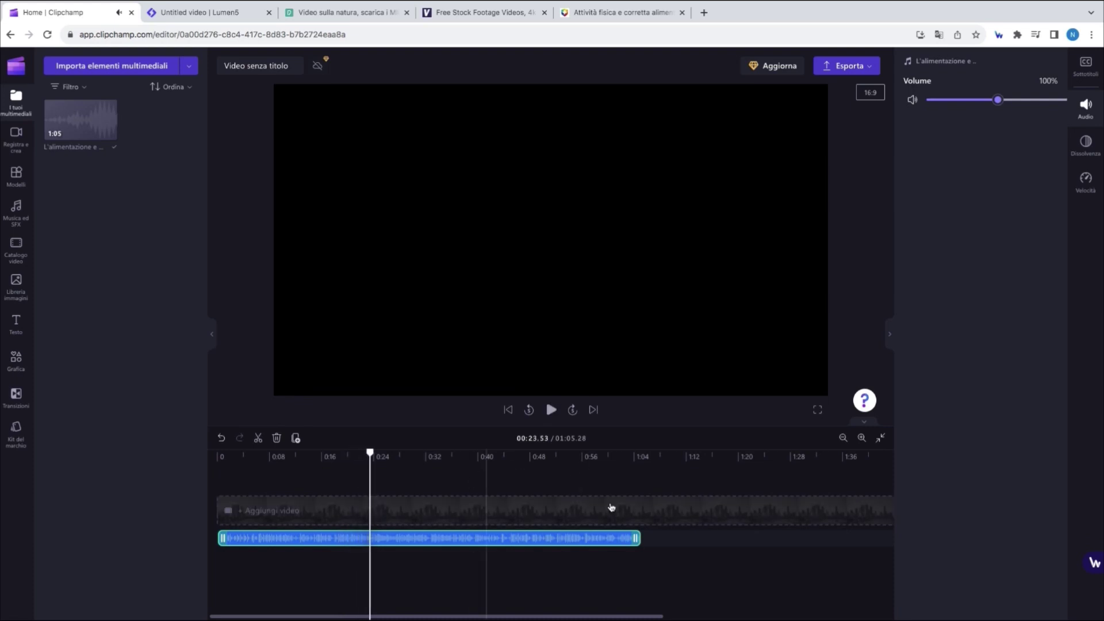
left_click(188, 13)
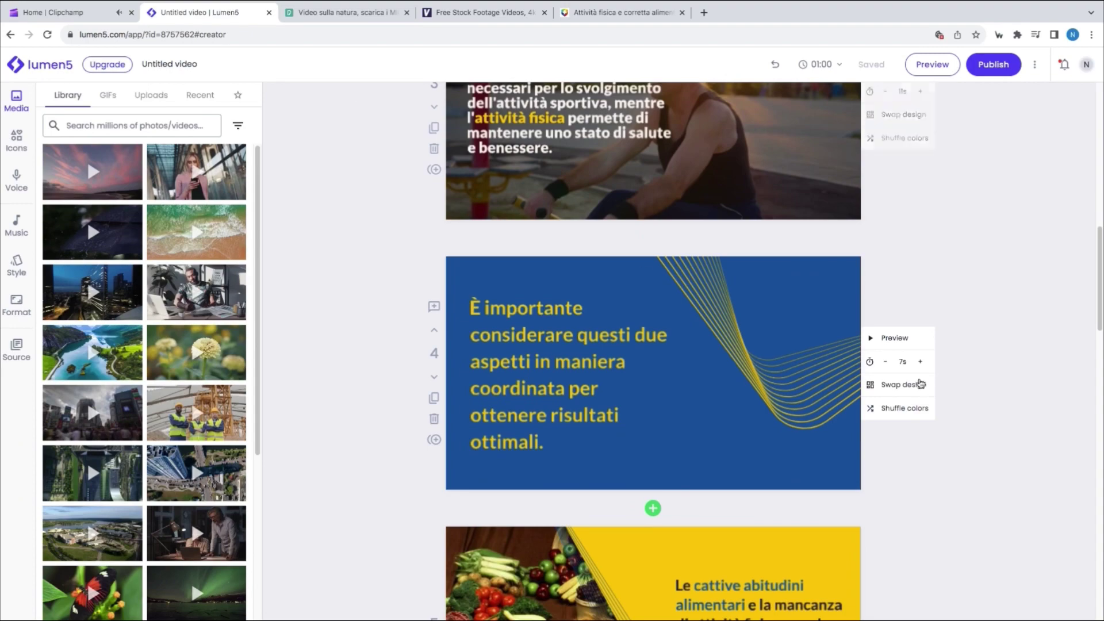
left_click(91, 12)
left_click(212, 6)
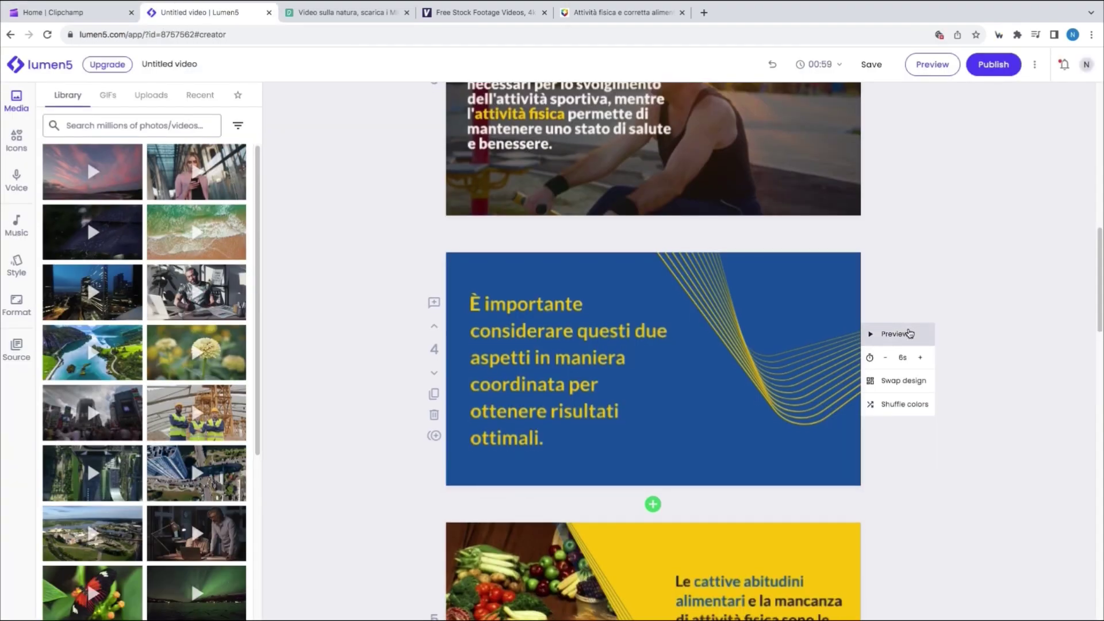
Swap the title scene's design for the cream title layout with centred text and curved lines on both sides
scroll(1008, 334, "down", 5)
scroll(1009, 335, "up", 15)
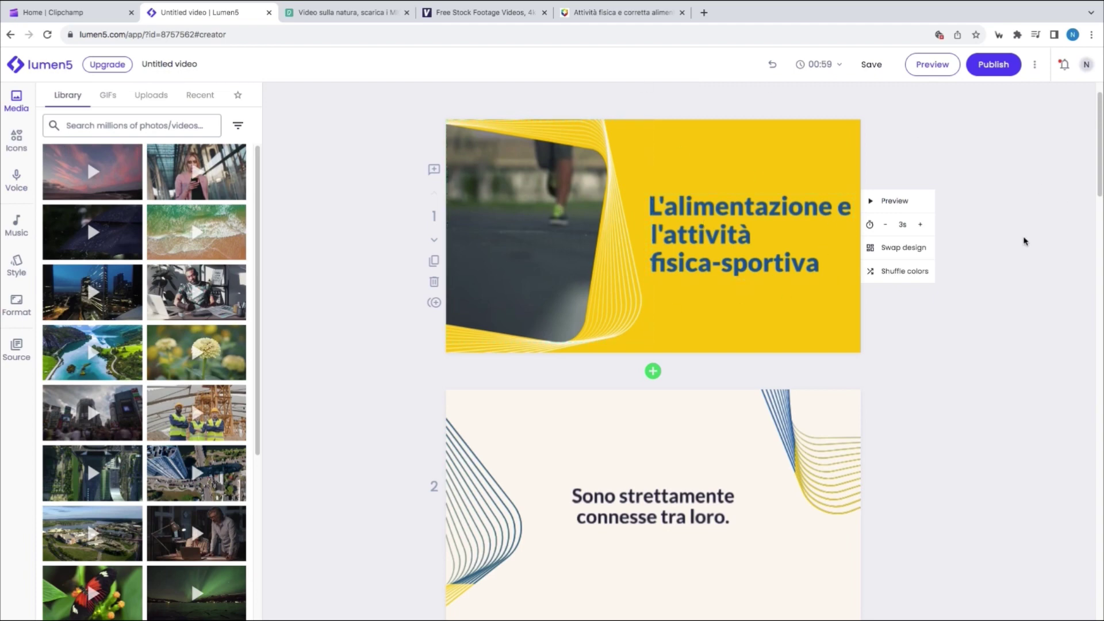
left_click(892, 253)
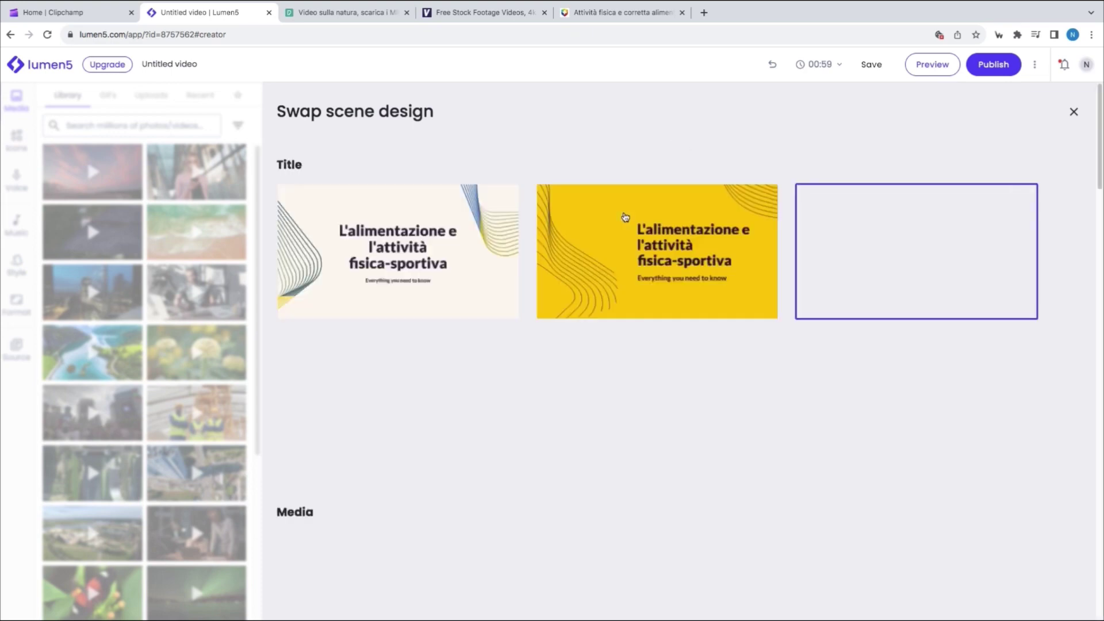
left_click(685, 252)
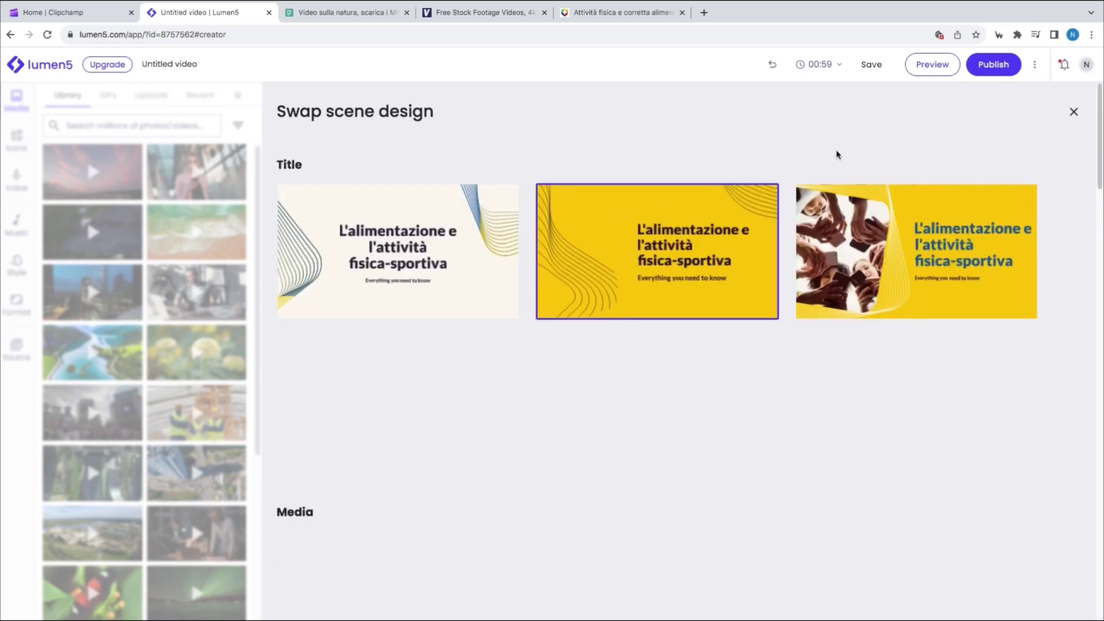
scroll(803, 199, "down", 4)
scroll(803, 199, "up", 4)
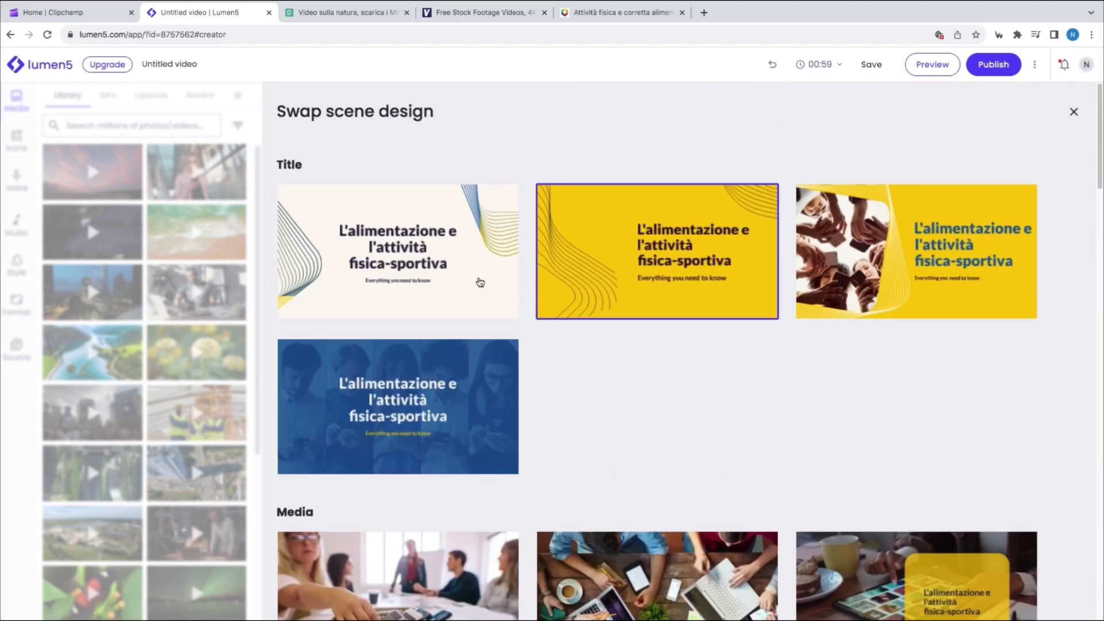
key("Escape")
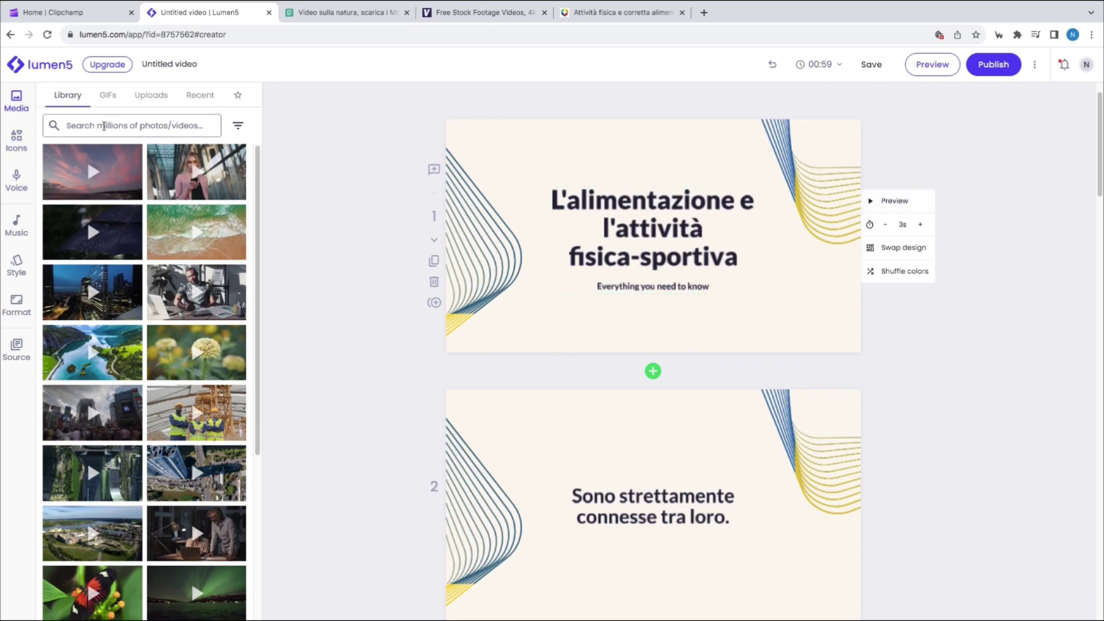
Search the media library for "sport" and place the video of the basketball player in blue on the title scene
left_click(103, 126)
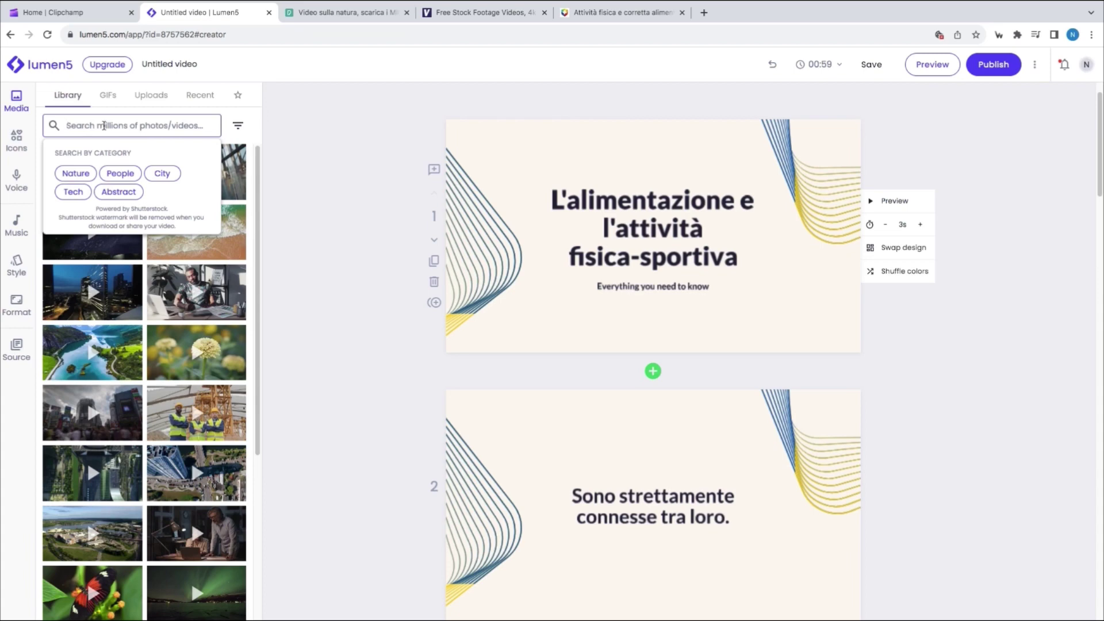
type("sport")
key("Return")
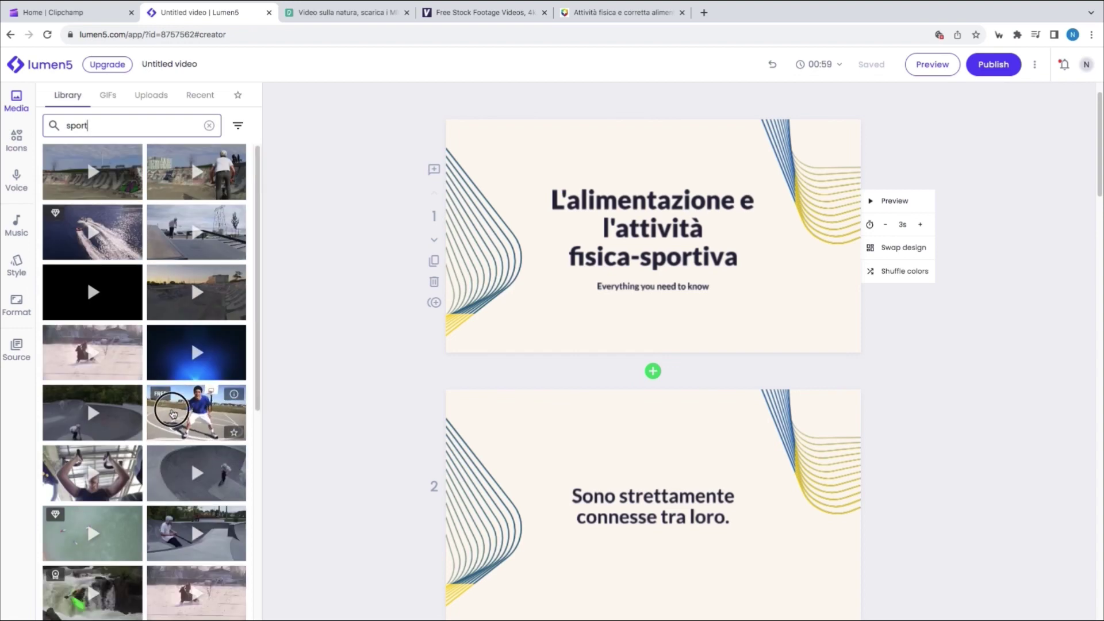
left_click_drag(172, 412, 574, 242)
scroll(574, 242, "down", 12)
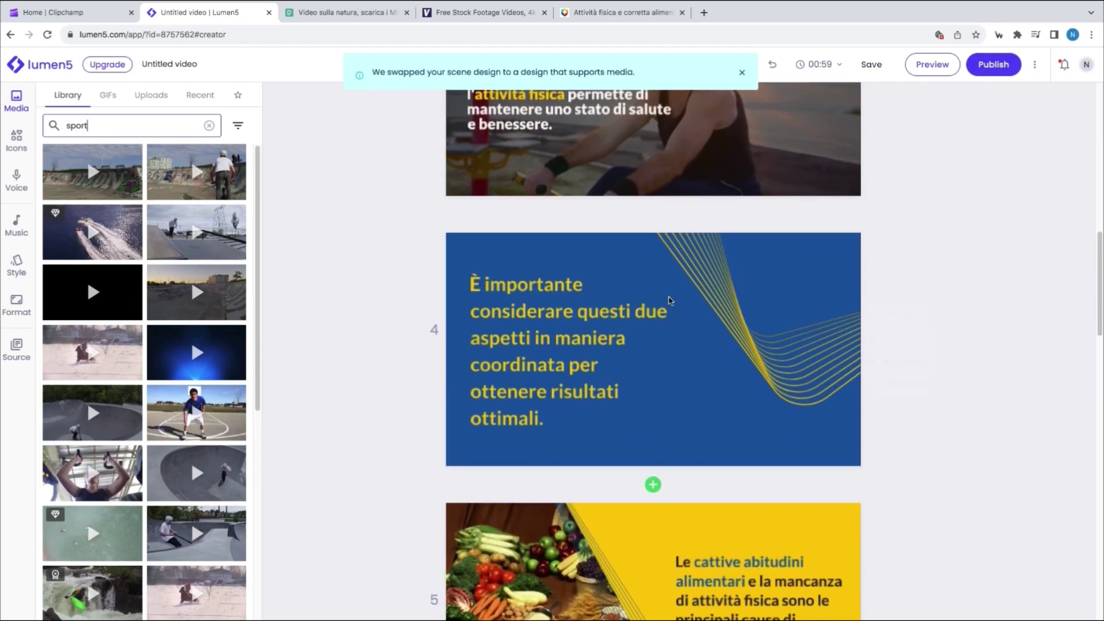
Shuffle the title scene's colors, then try adding a subscene to it and undo that addition
scroll(669, 300, "up", 12)
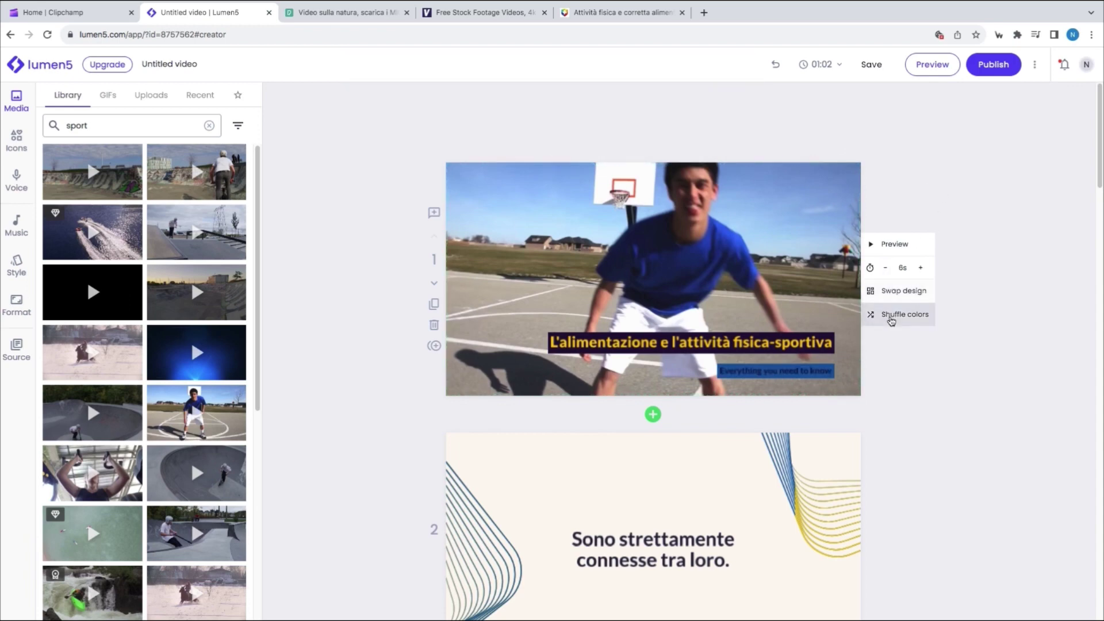
left_click(891, 320)
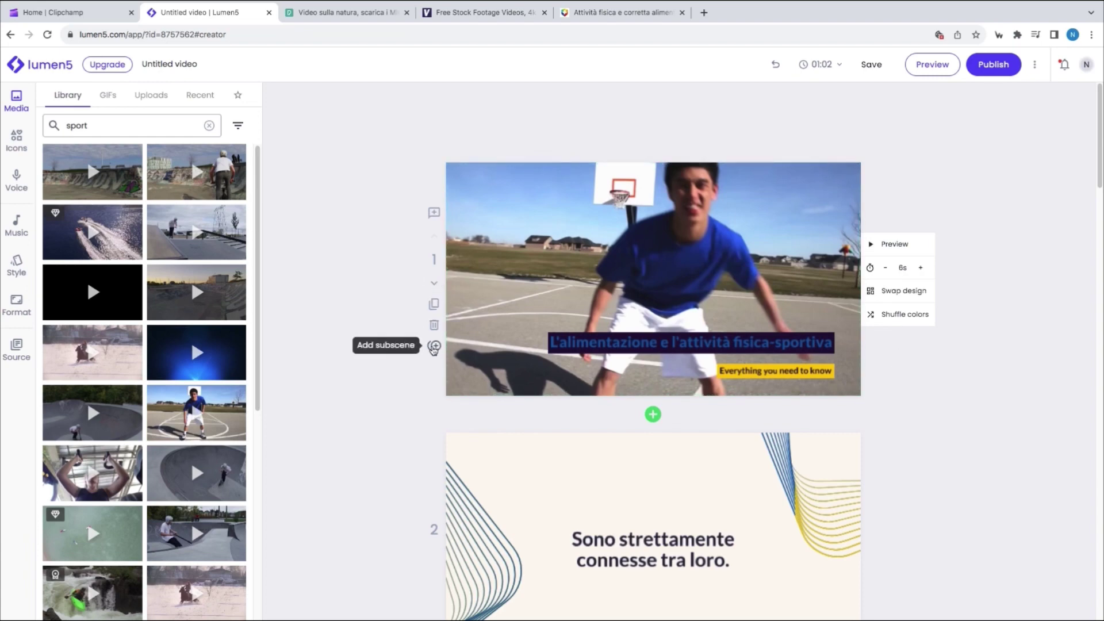
left_click(433, 346)
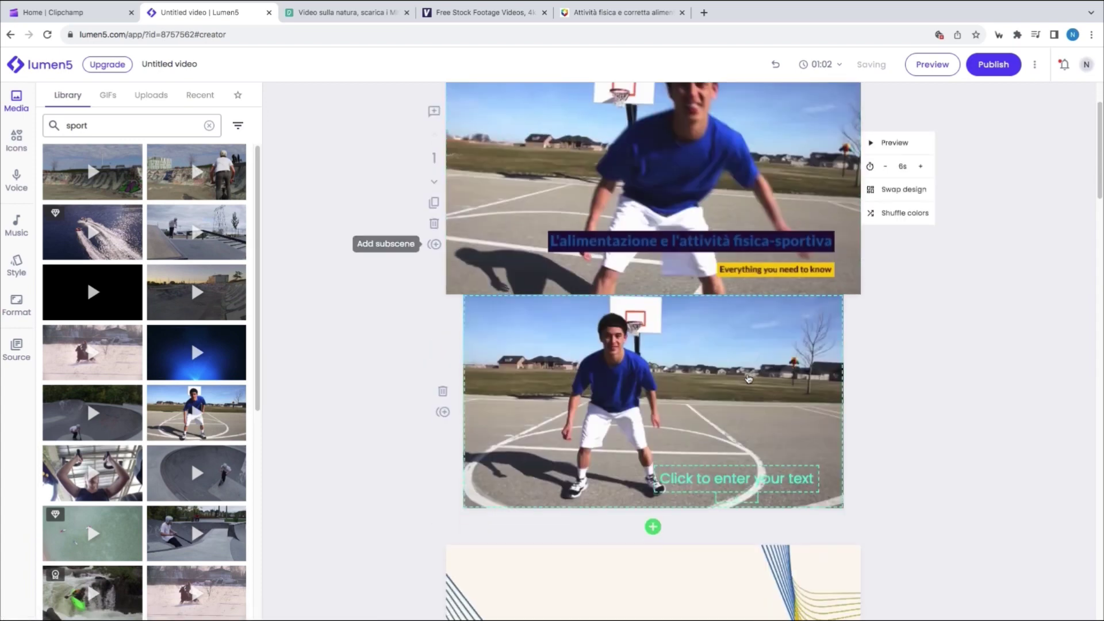
key("ctrl+z")
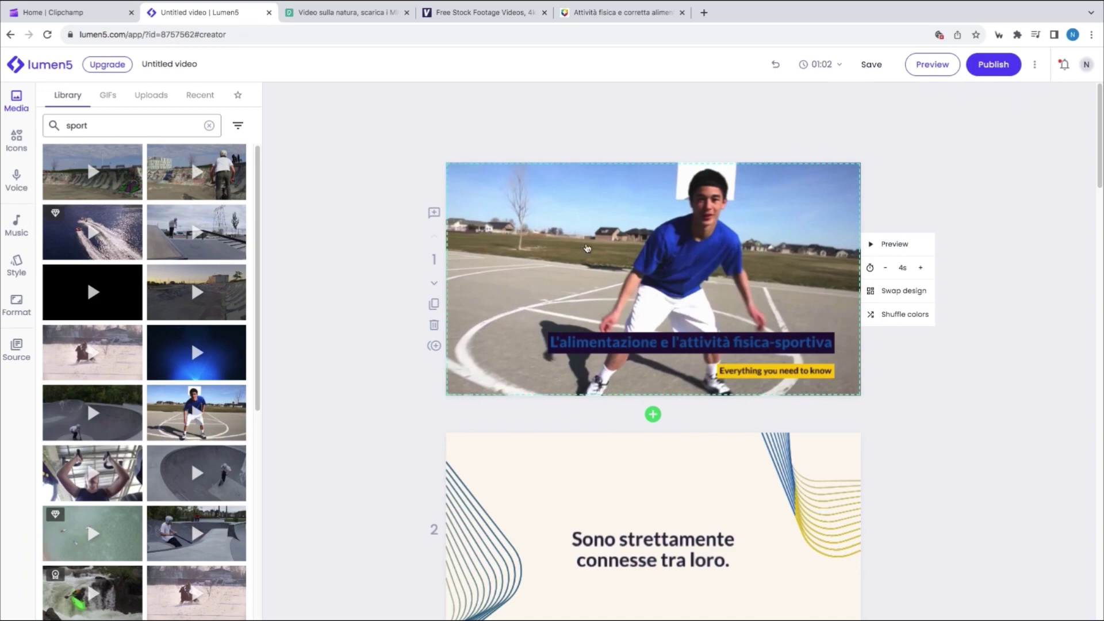
Look at the Pexels and Videezy stock footage sites and search Pexels videos for "run"
left_click(345, 12)
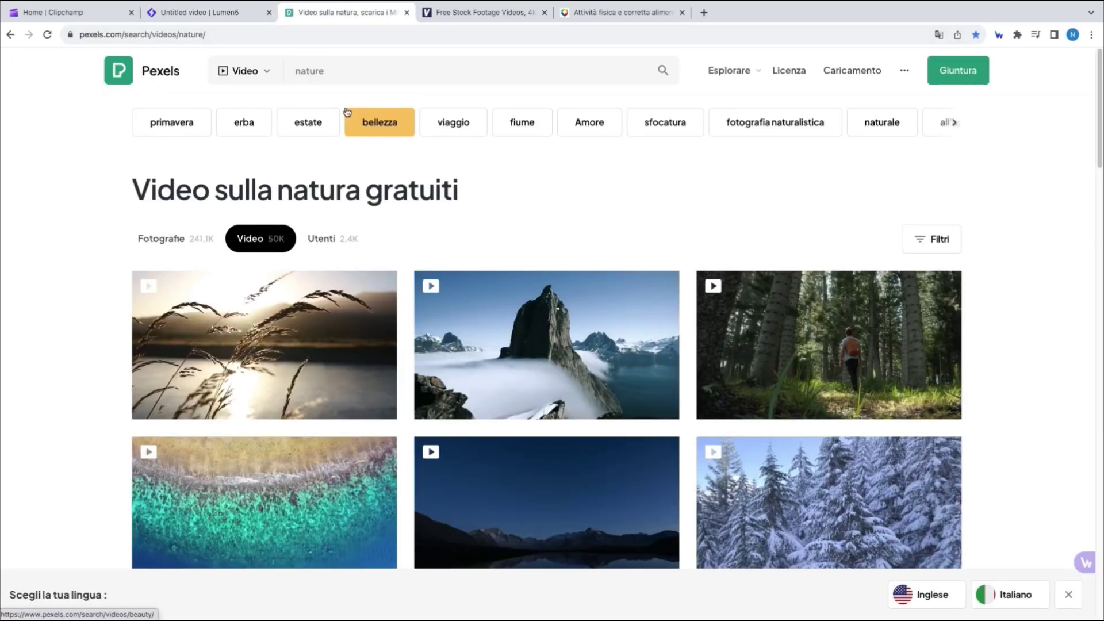
left_click(500, 12)
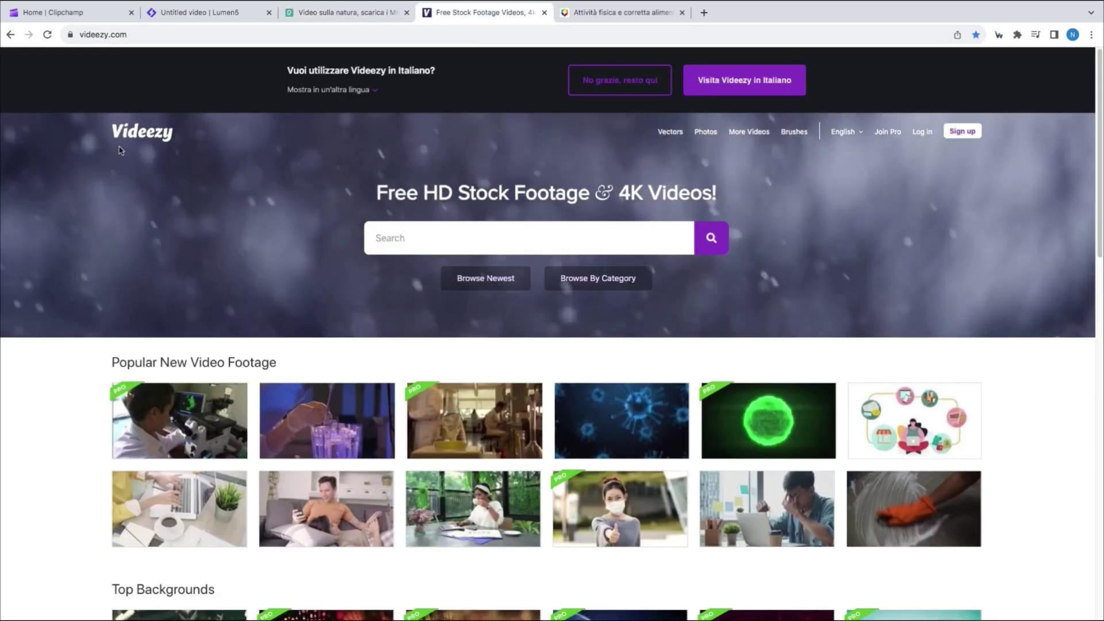
left_click(343, 12)
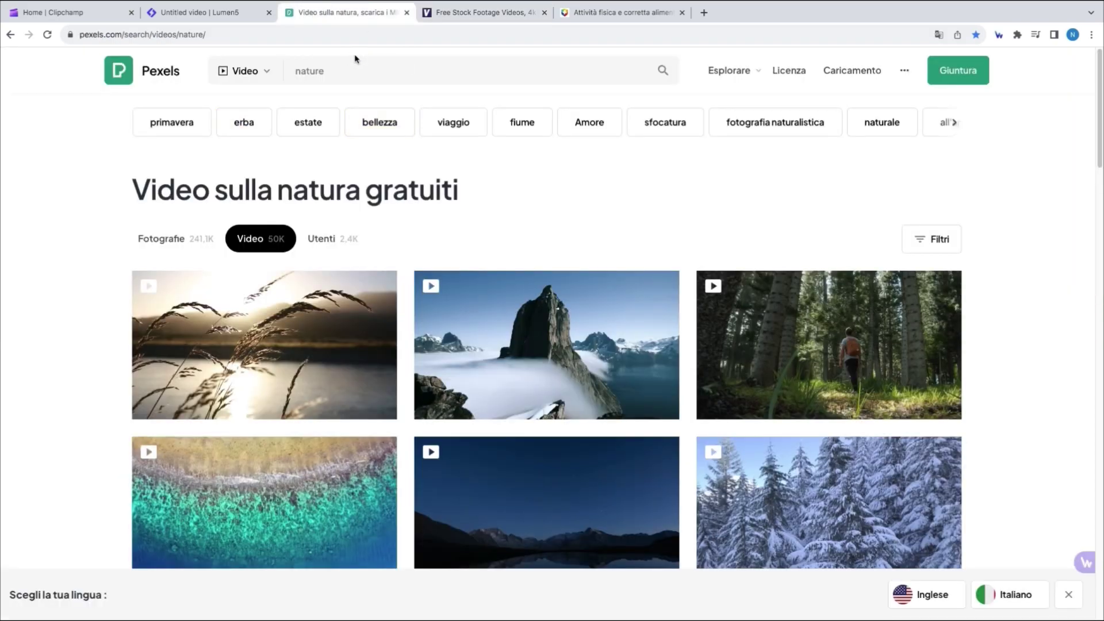
left_click(351, 69)
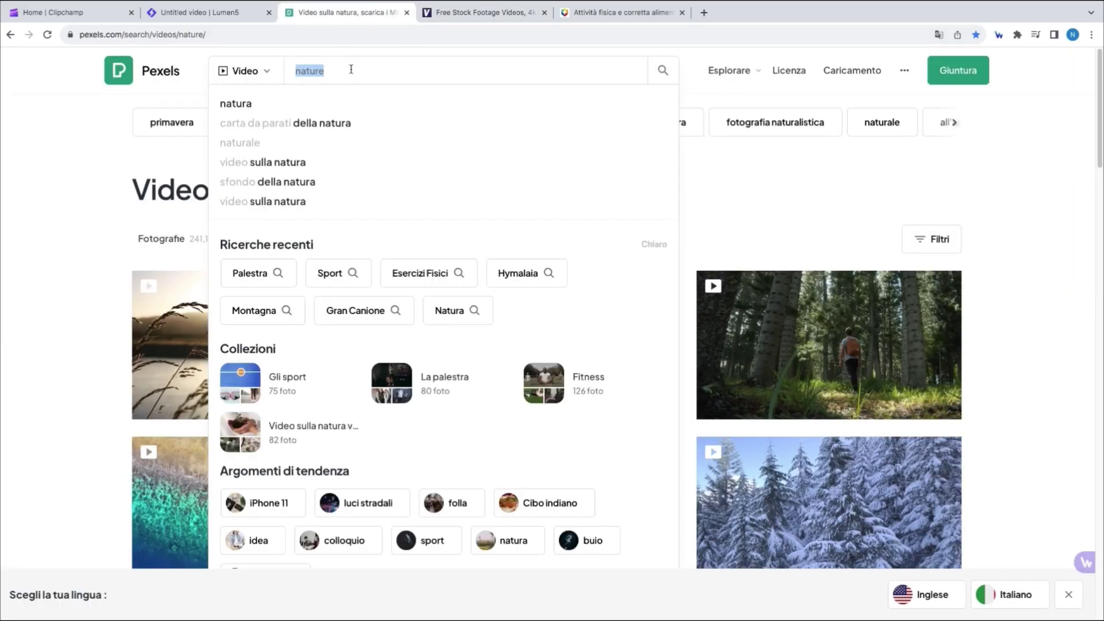
type("run")
key("Return")
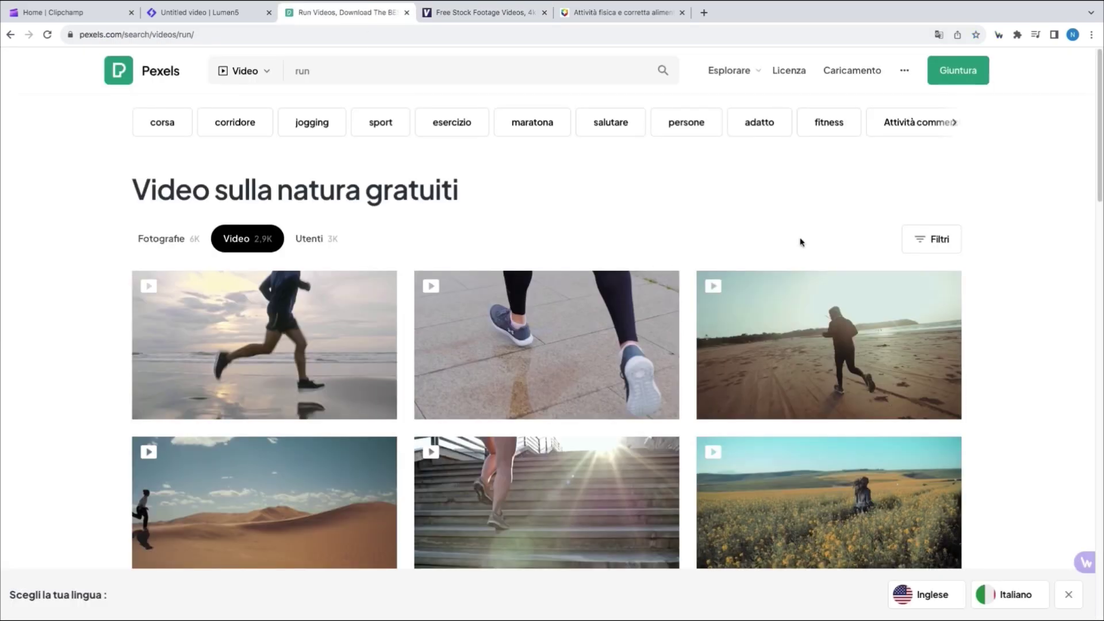
Filter the Pexels running videos to horizontal orientation (Orizzontale) and review the available size options
left_click(922, 246)
left_click(253, 285)
left_click(190, 347)
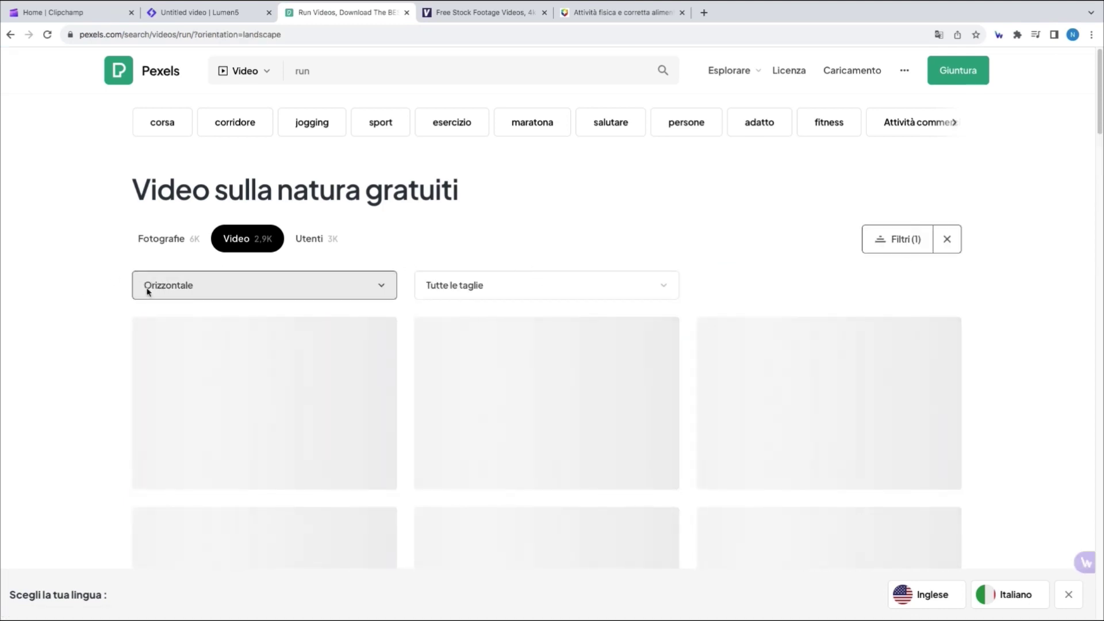
left_click(482, 287)
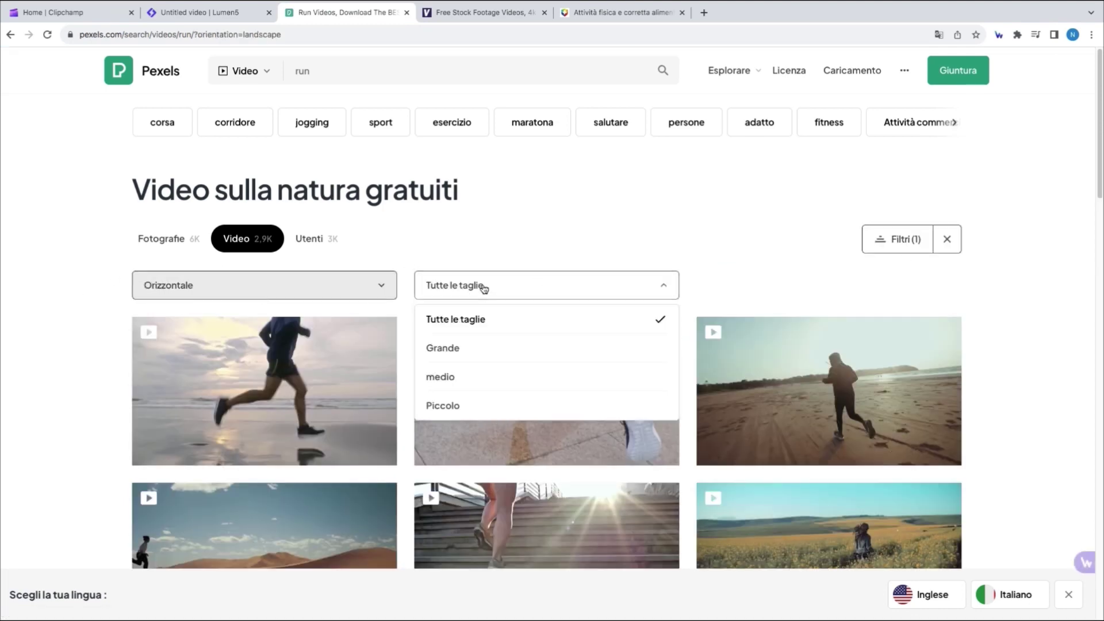
left_click(484, 287)
scroll(366, 323, "down", 1)
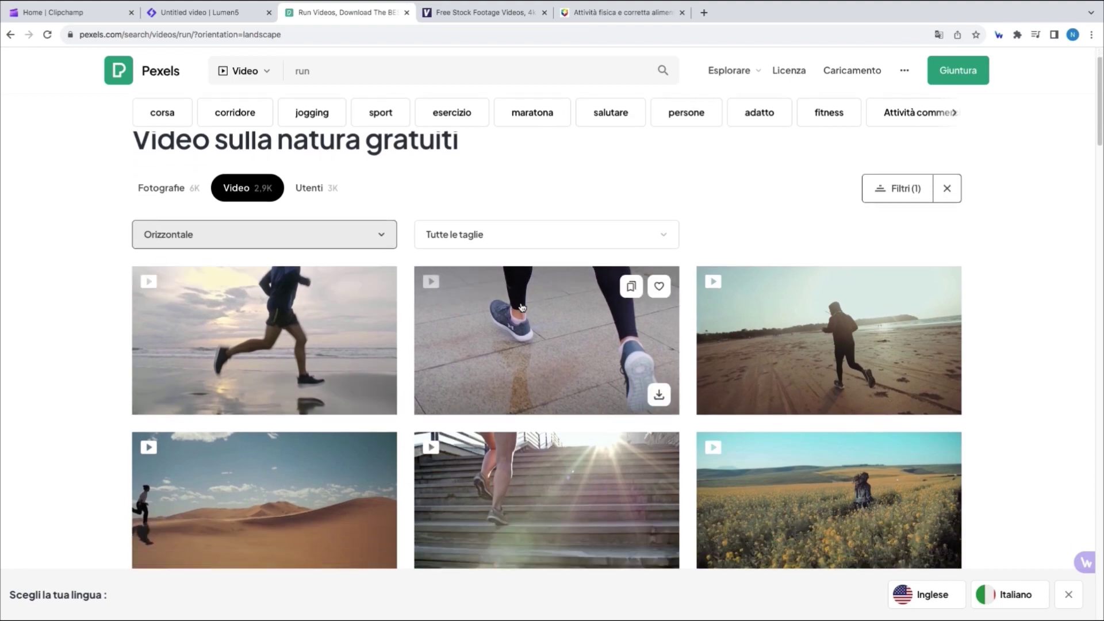
Look at the Pexels clip of a person running on wet concrete pavement and download it from the search results
left_click(434, 284)
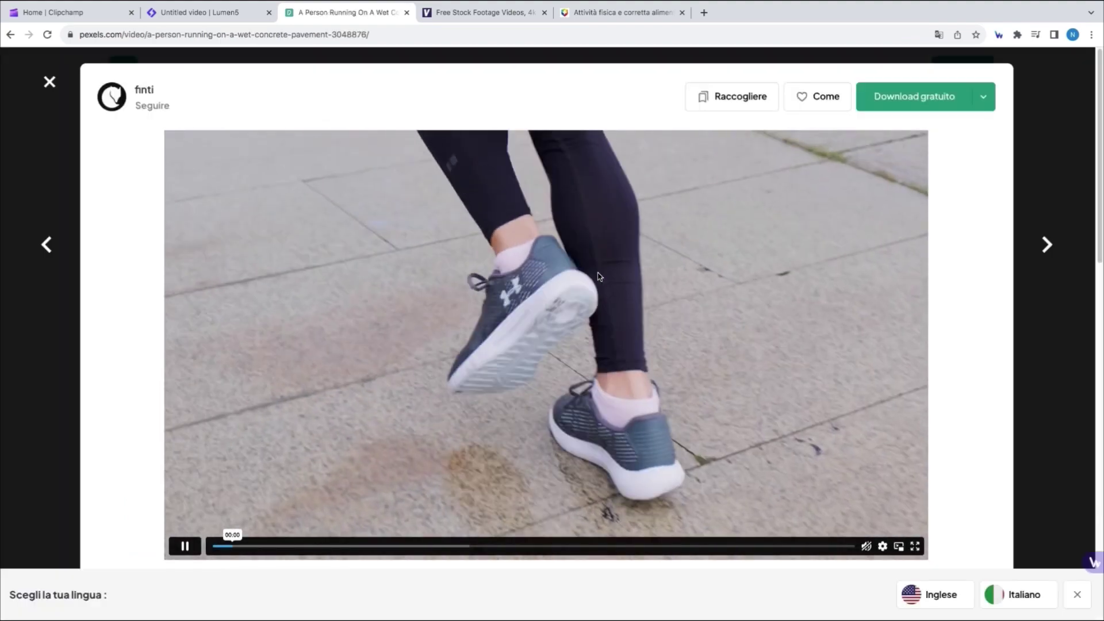
left_click(50, 81)
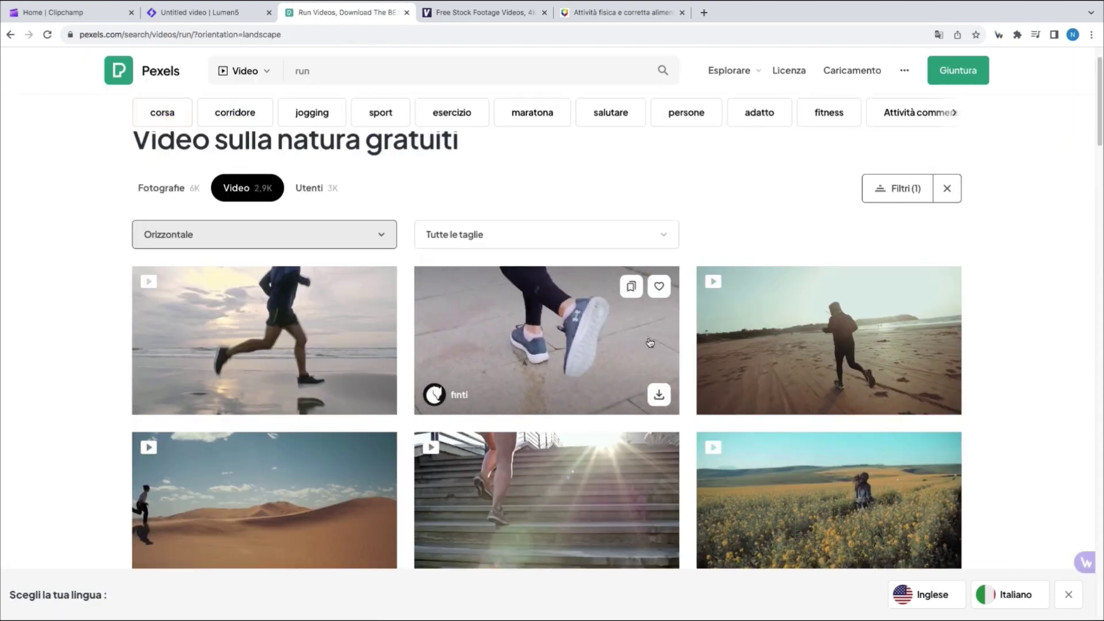
left_click(659, 395)
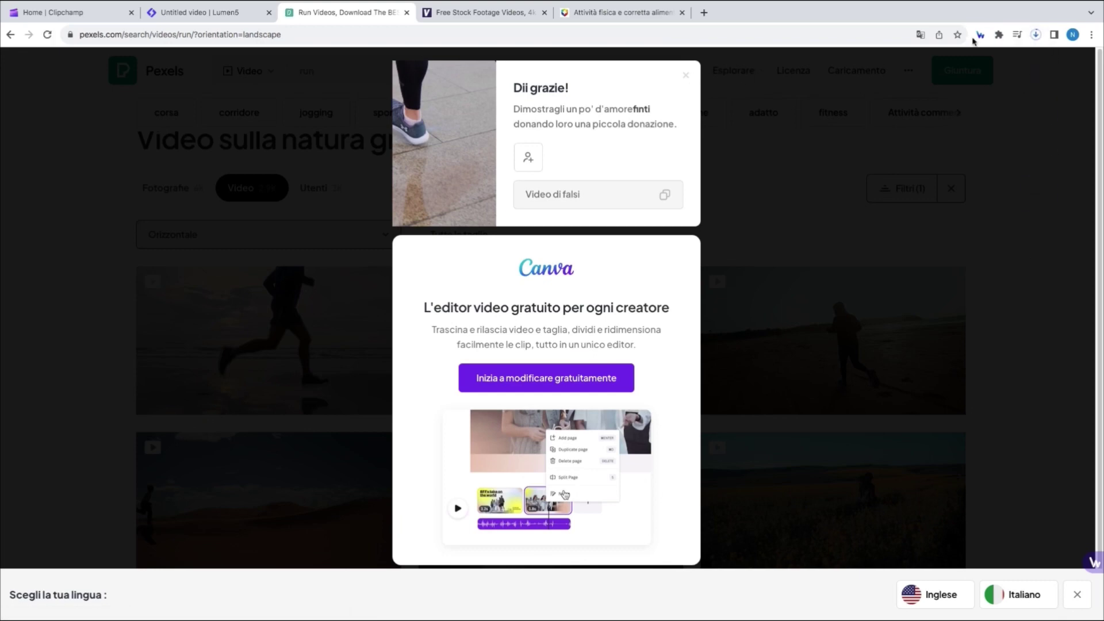
Switch to Lumen5 and upload the downloaded clip video (2160p) (1).mp4 to the uploaded media without credits
left_click(189, 14)
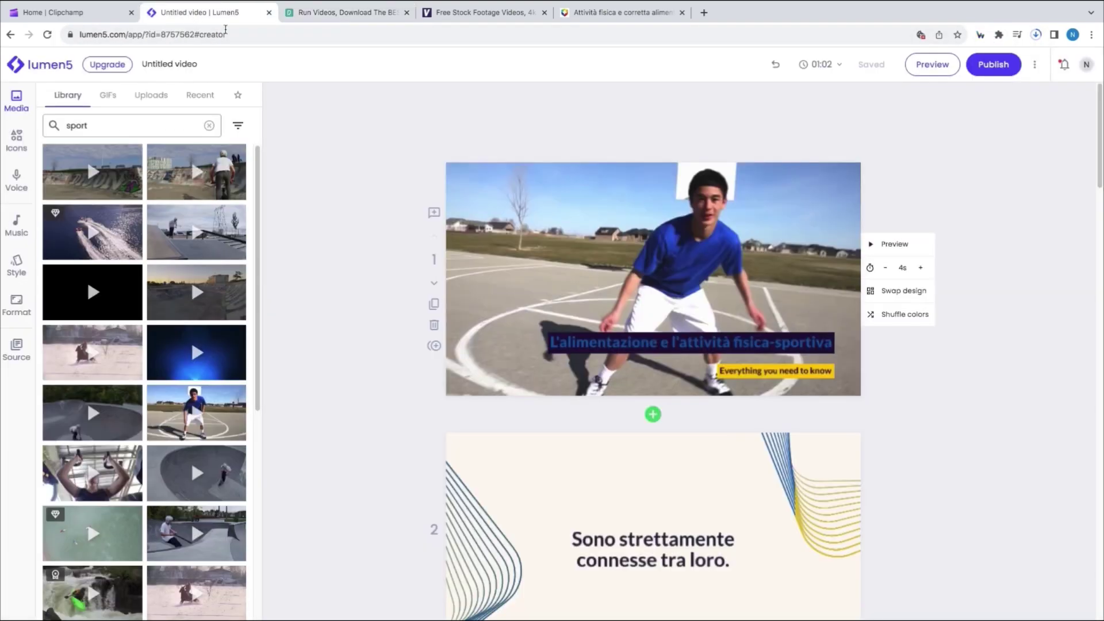
left_click(146, 99)
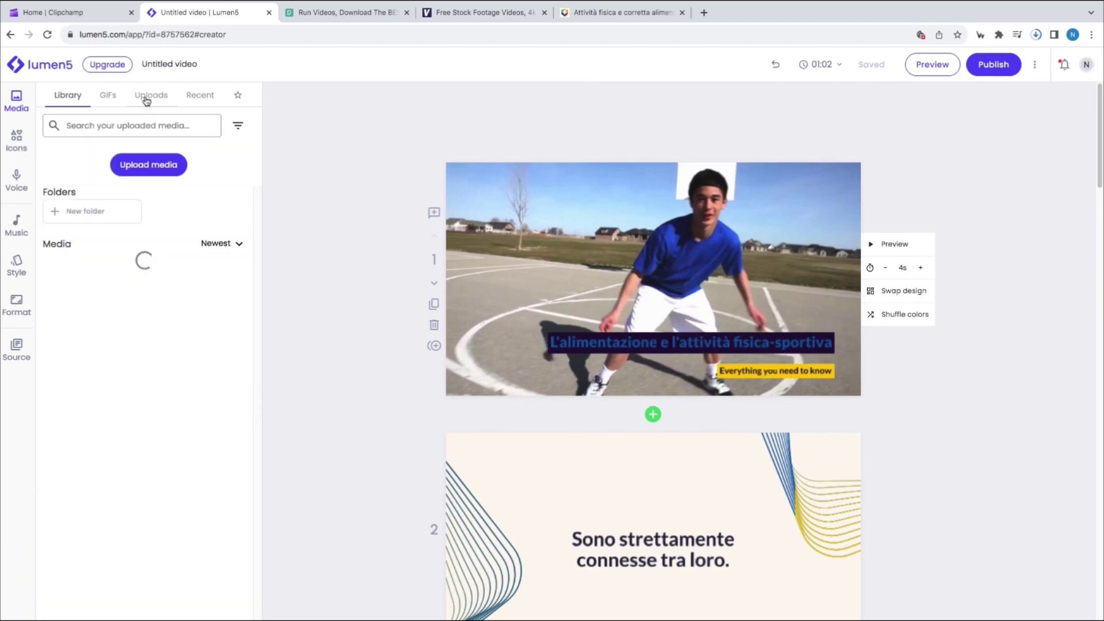
left_click(1035, 35)
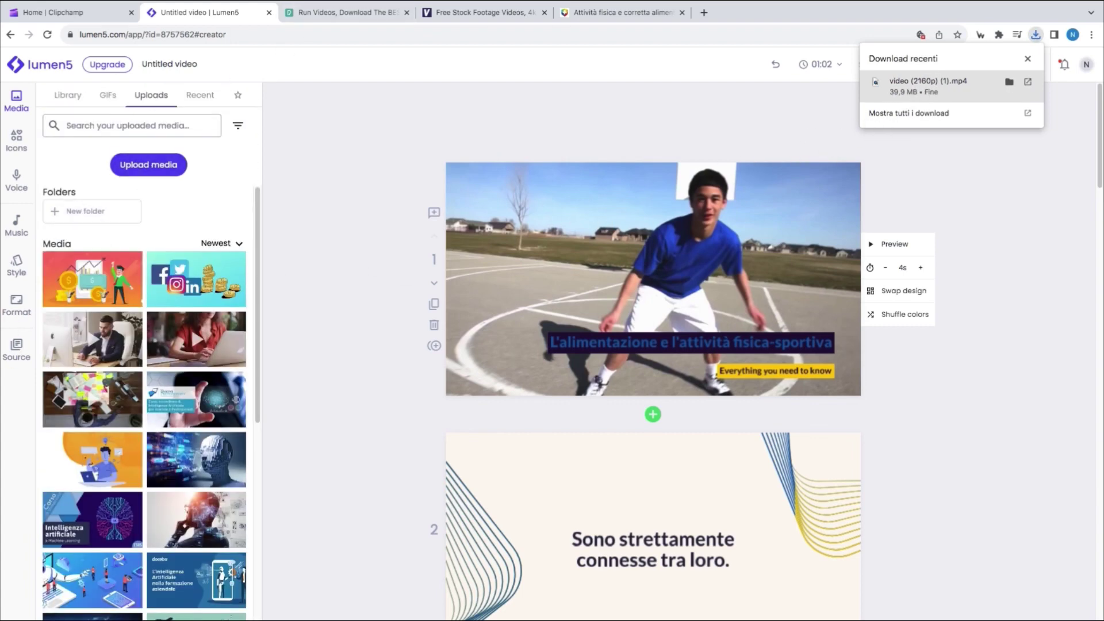
left_click_drag(97, 262, 136, 169)
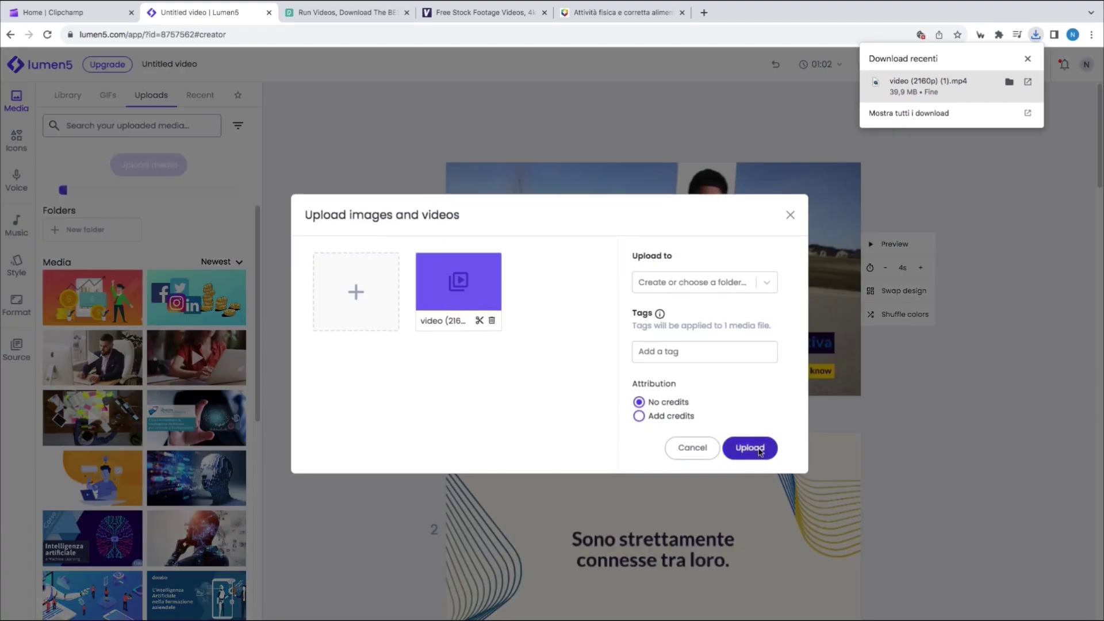
left_click(759, 449)
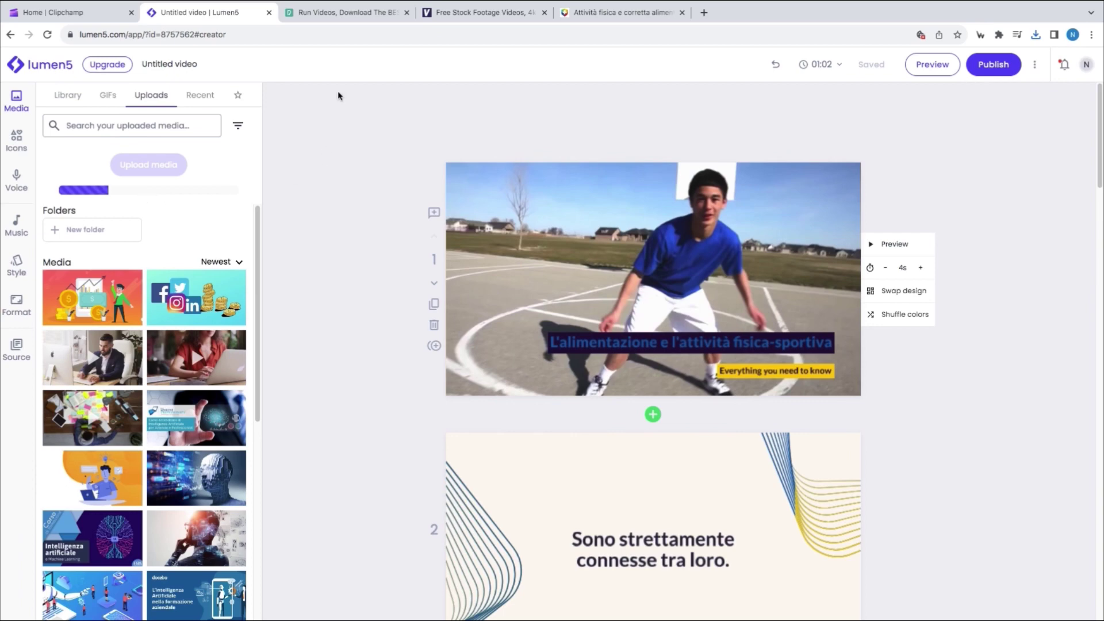
Browse the Pexels running videos, look at the Videezy home page and check the clip's upload progress in Lumen5
left_click(348, 12)
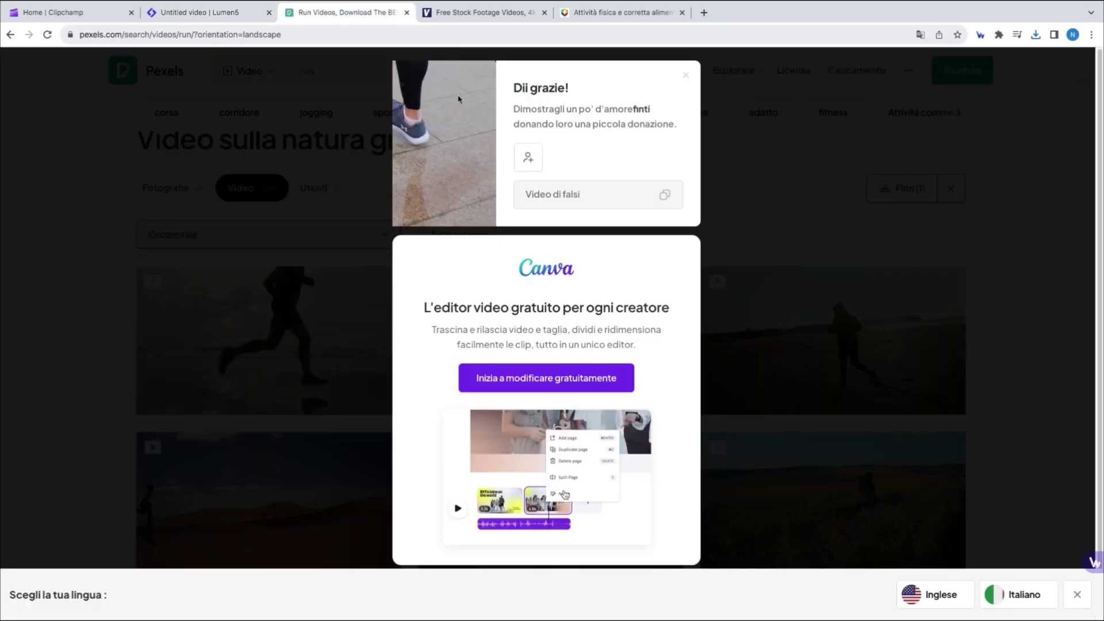
left_click(687, 79)
left_click(483, 12)
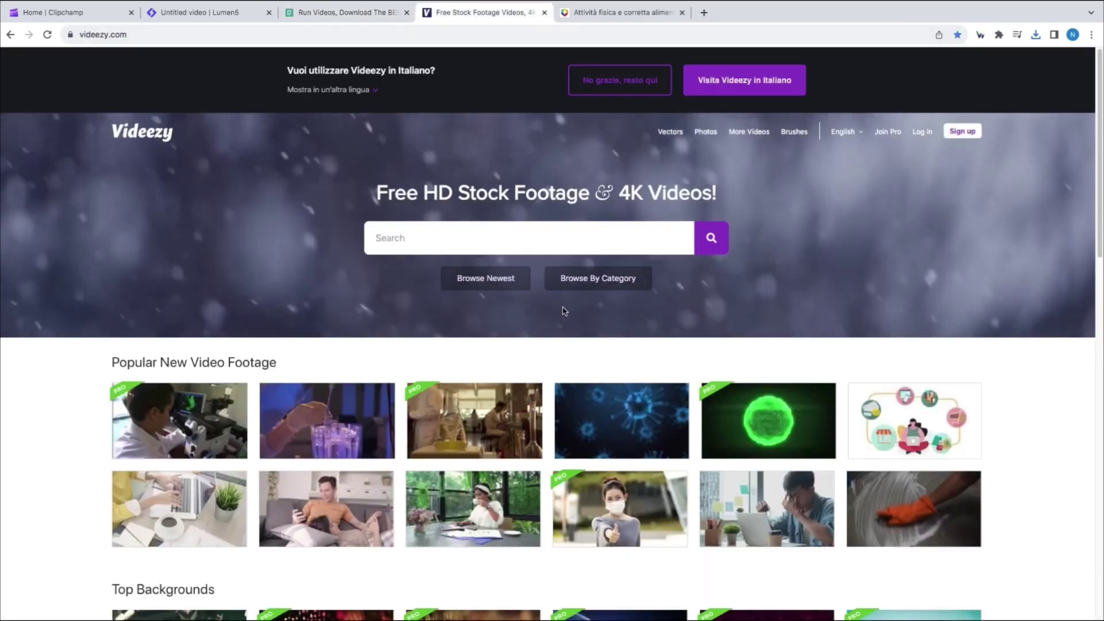
left_click(358, 12)
scroll(461, 384, "down", 10)
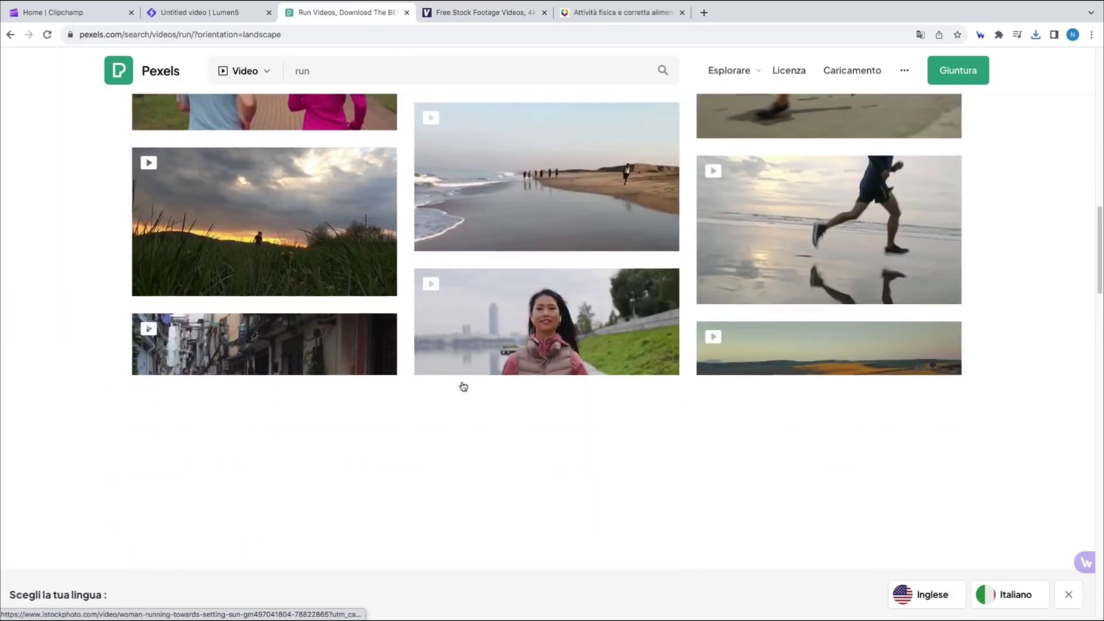
scroll(463, 386, "down", 5)
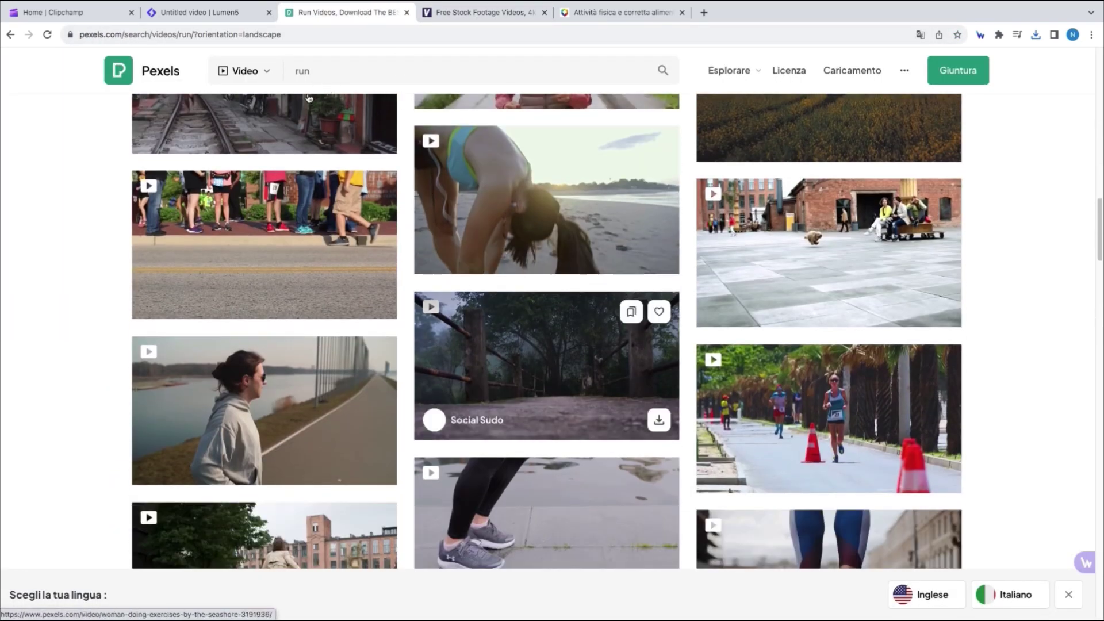
scroll(529, 345, "up", 7)
left_click(223, 13)
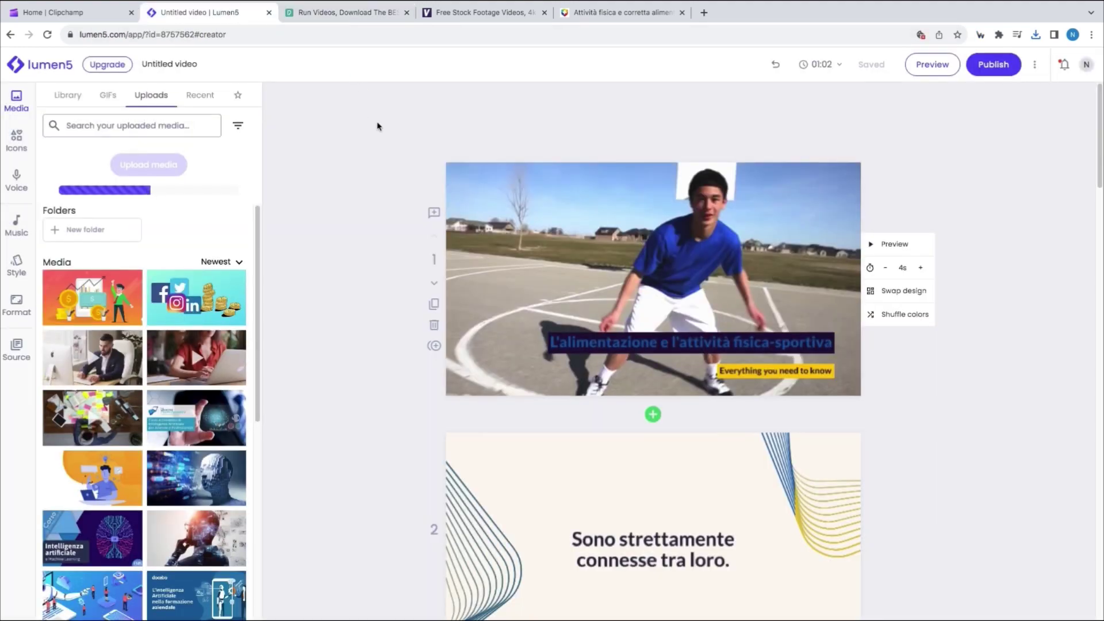
left_click(356, 4)
scroll(658, 285, "down", 10)
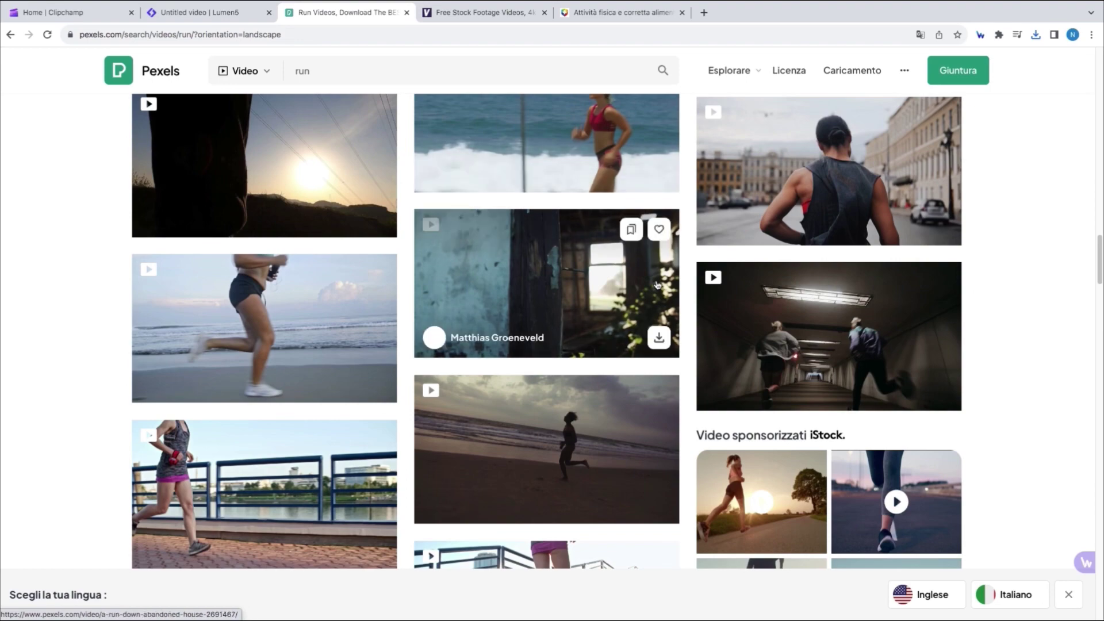
Place the uploaded running-shoes clip on the Lumen5 scene "Sono strettamente connesse tra loro." and preview that scene
left_click(195, 12)
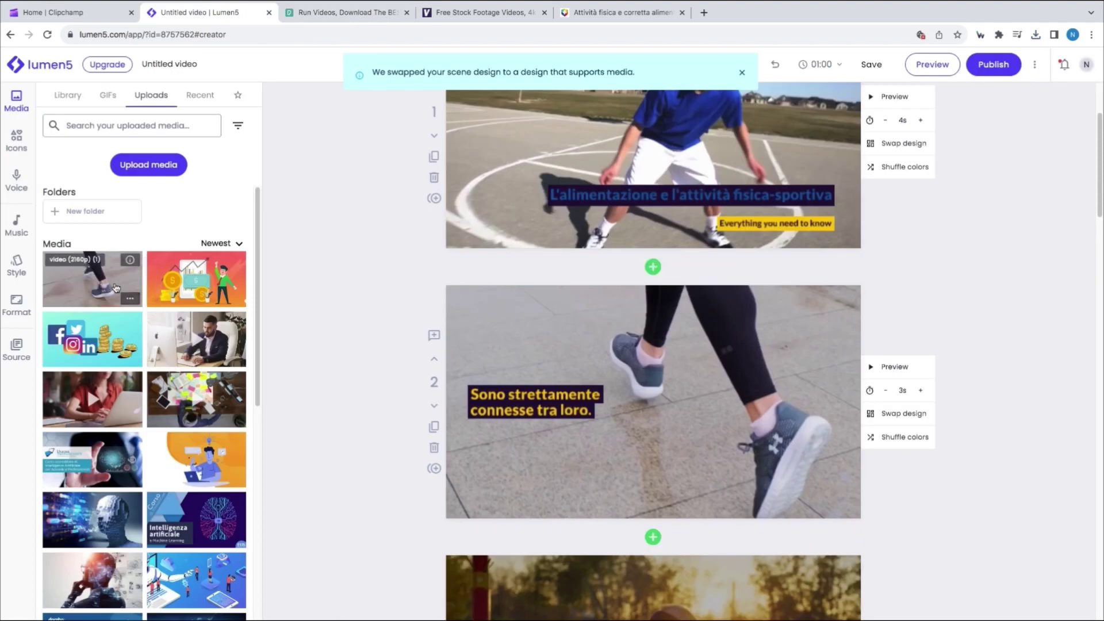
left_click_drag(115, 288, 814, 382)
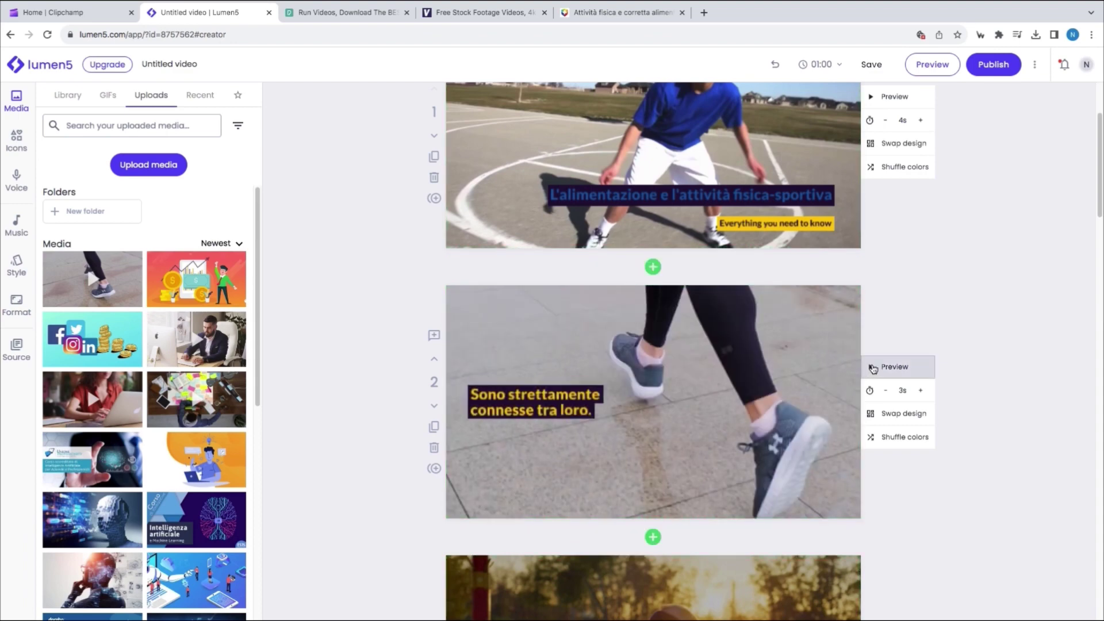
left_click(873, 369)
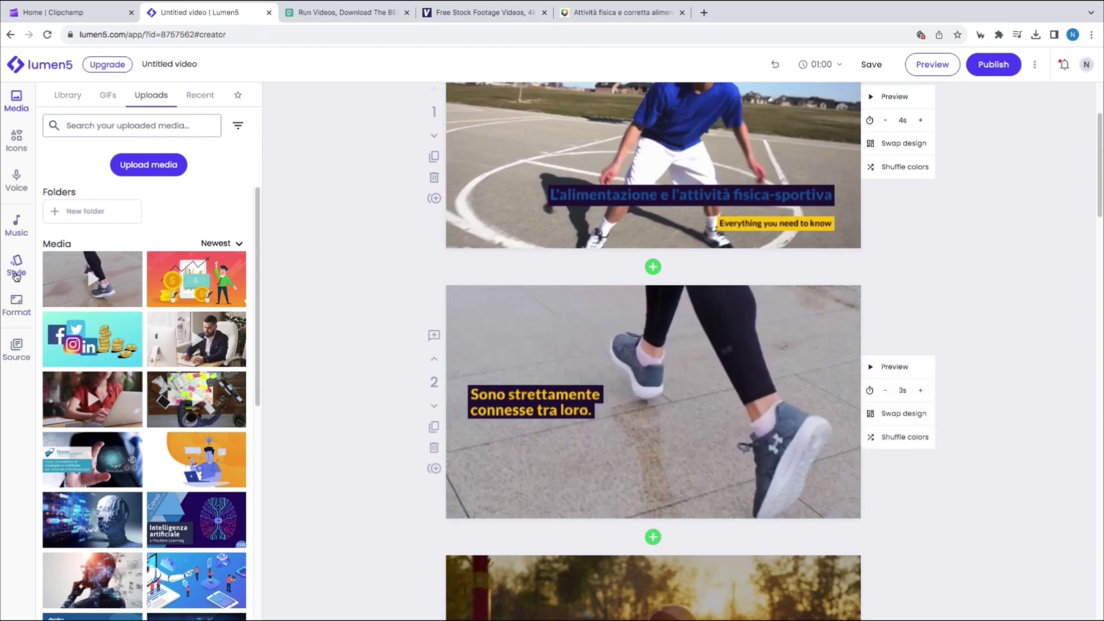
Look at the icon collection and review the first three scenes of the video
left_click(17, 134)
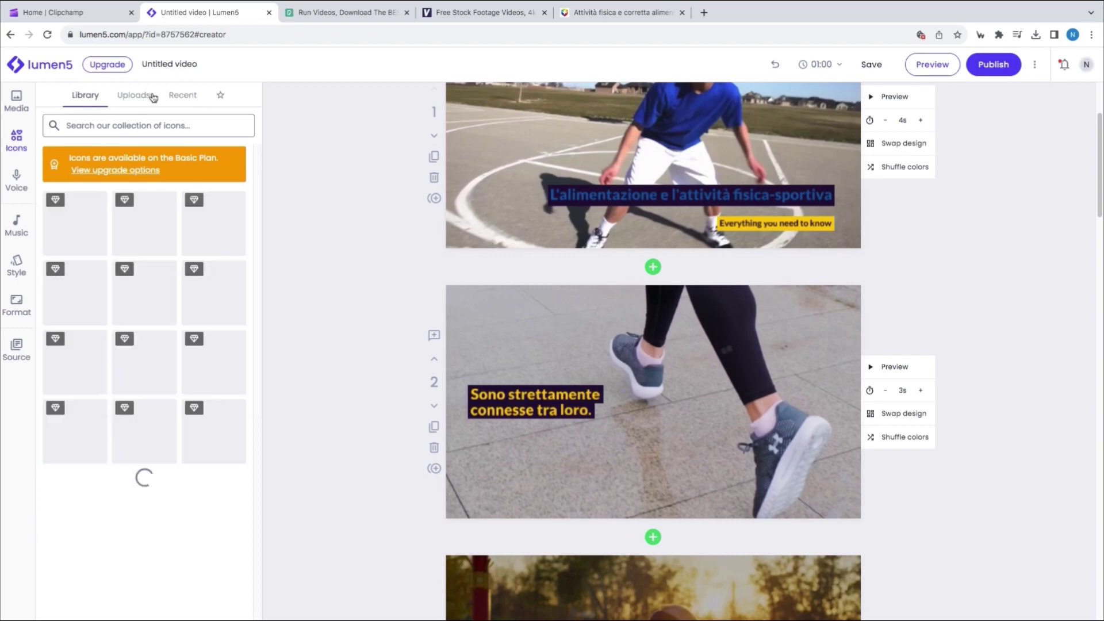
left_click(17, 109)
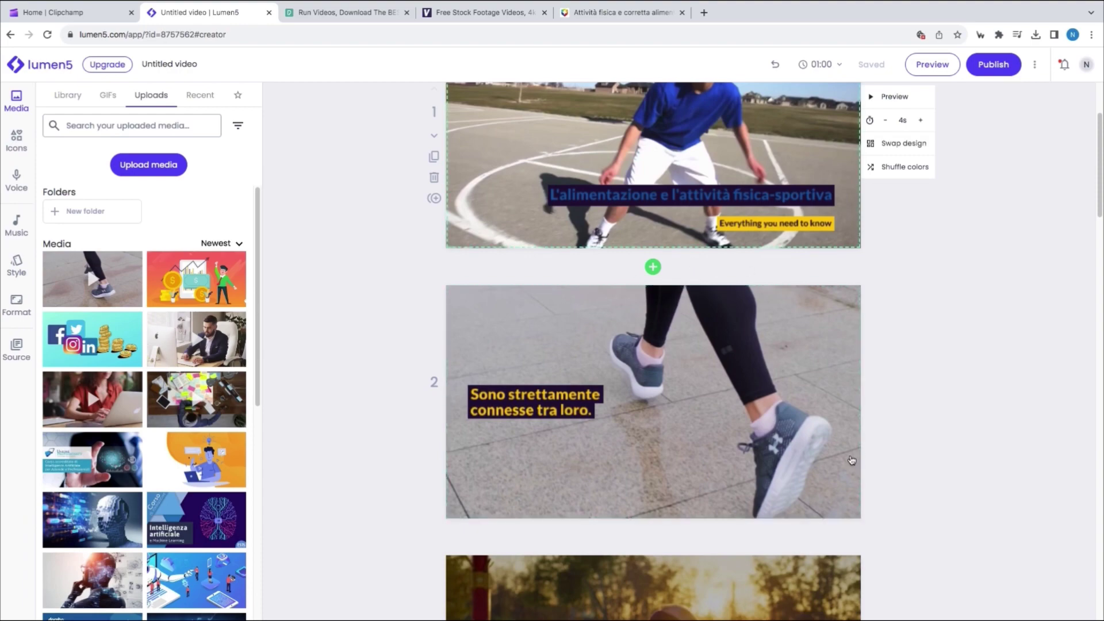
scroll(674, 390, "down", 5)
scroll(748, 230, "up", 4)
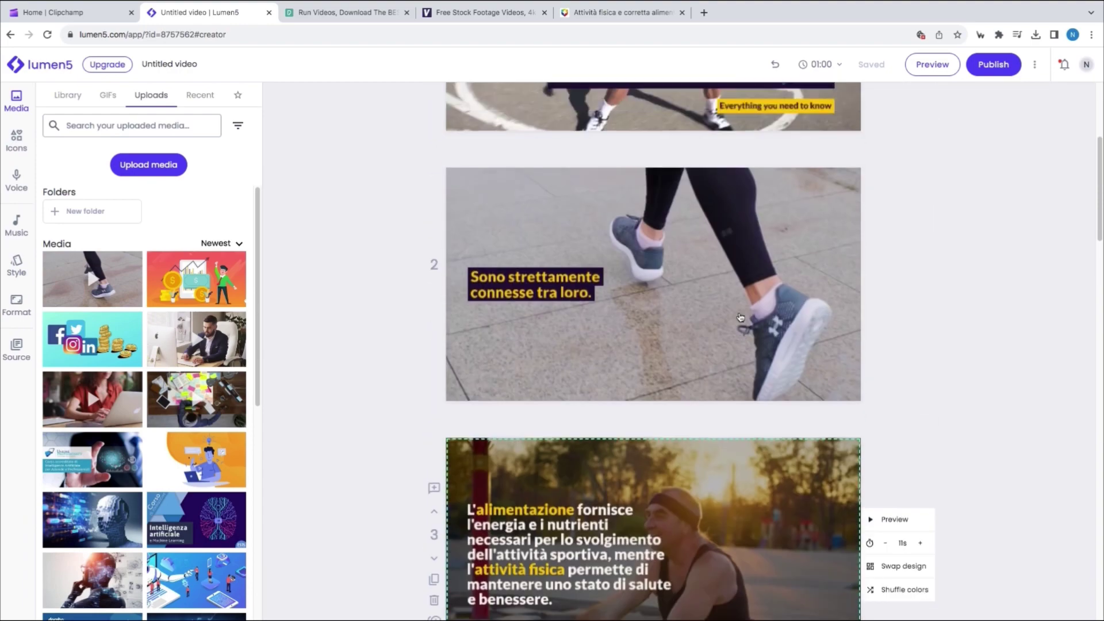
scroll(849, 283, "up", 1)
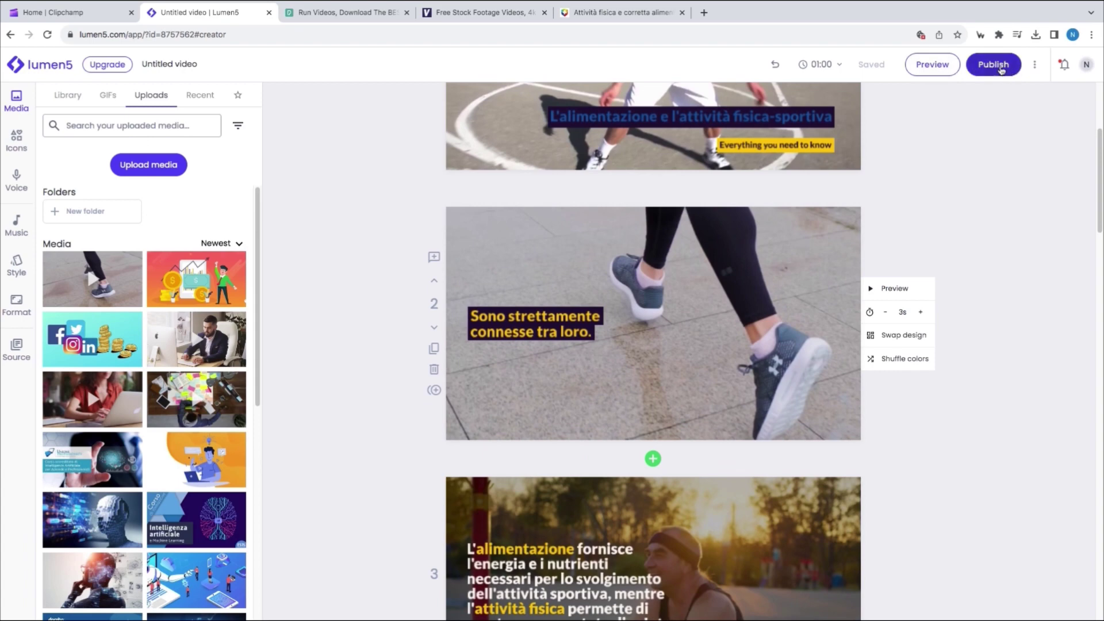
Publish the finished Lumen5 video and download it as an MP4
left_click(1002, 69)
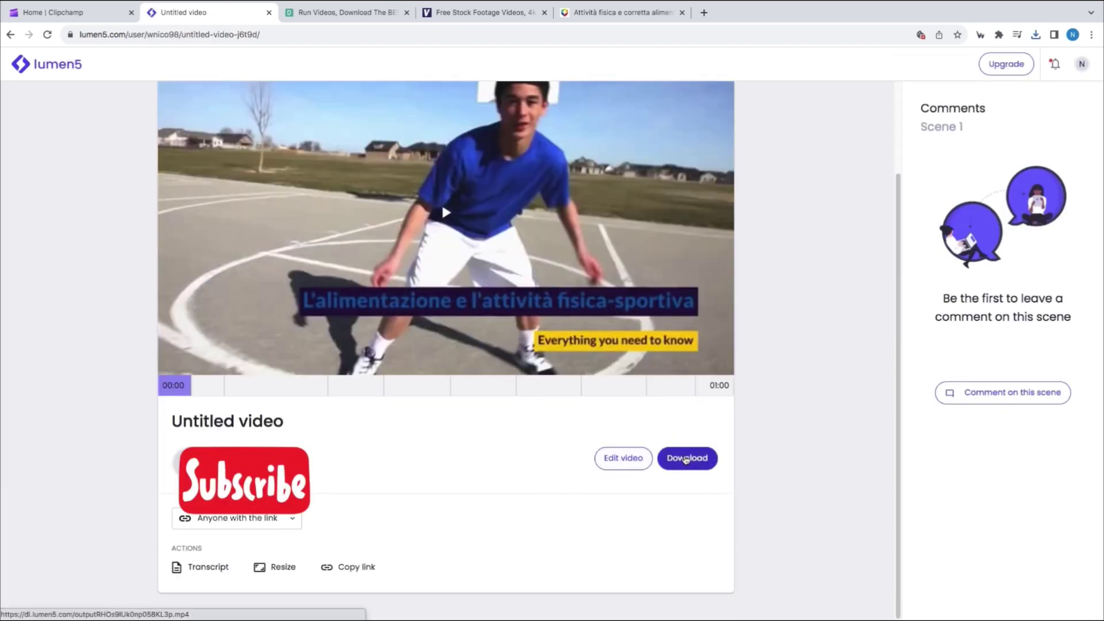
left_click(686, 458)
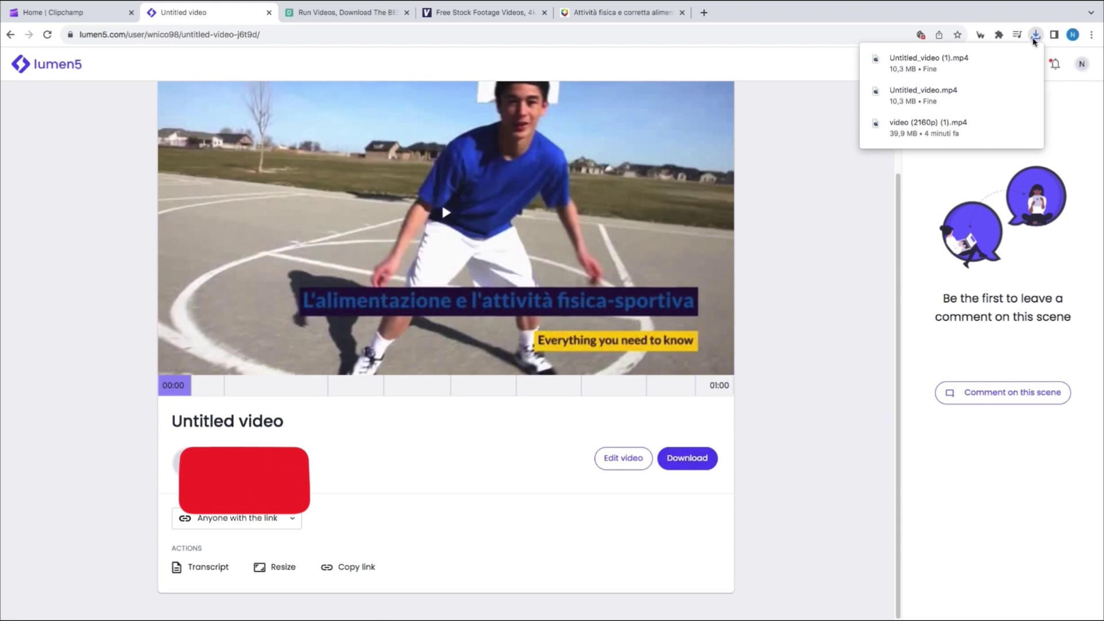
Open the downloaded Untitled_video (1).mp4 in the desktop player and play its opening seconds
left_click(1036, 36)
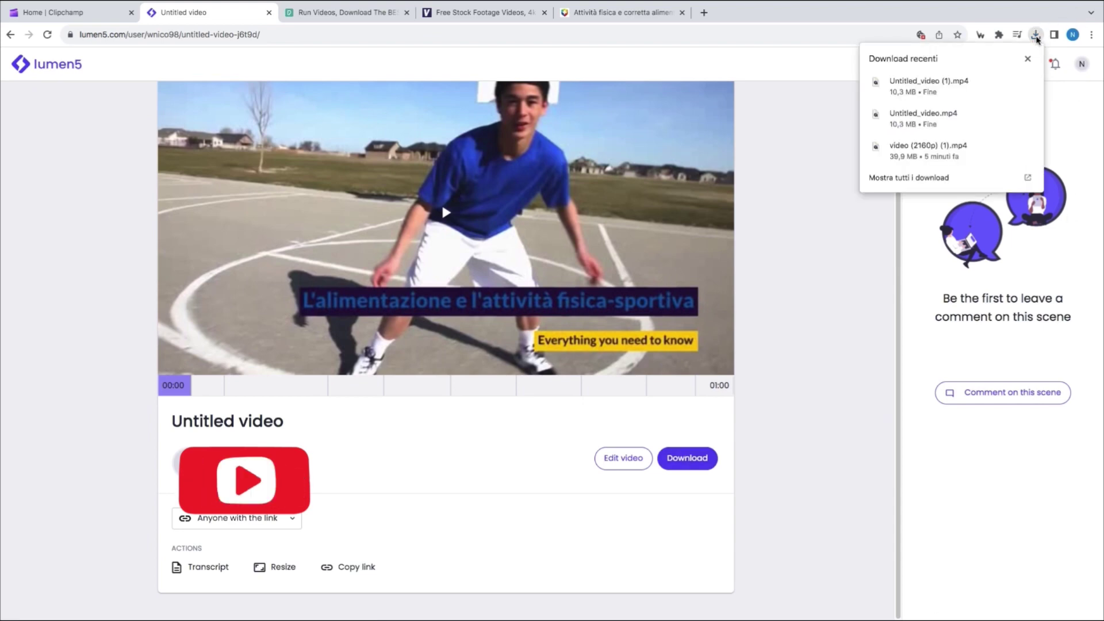
left_click(944, 91)
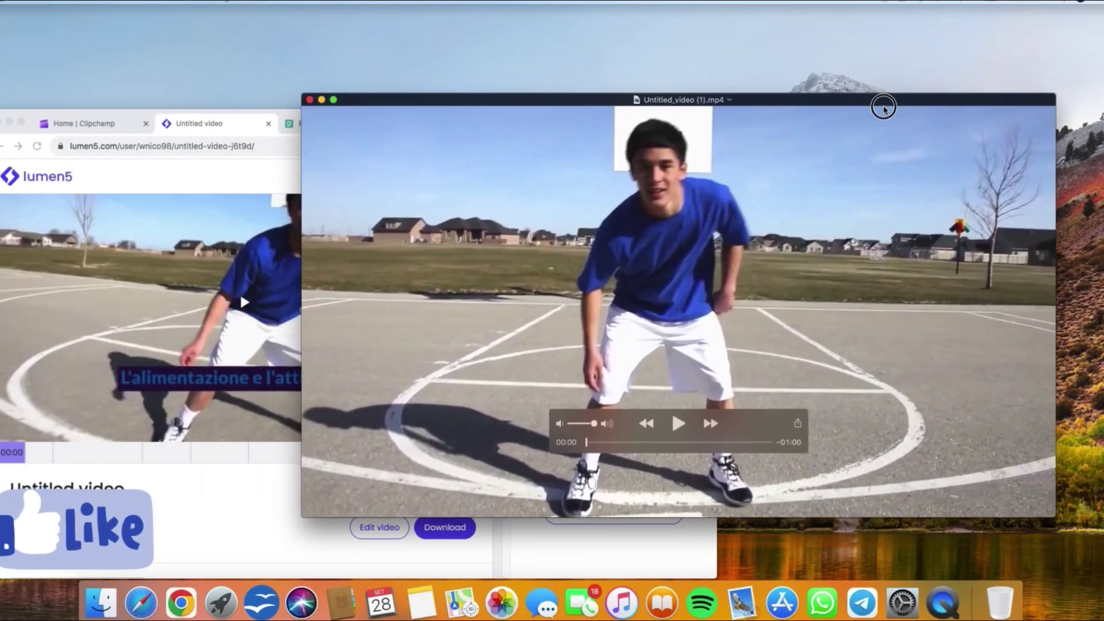
left_click_drag(884, 109, 809, 110)
left_click(606, 428)
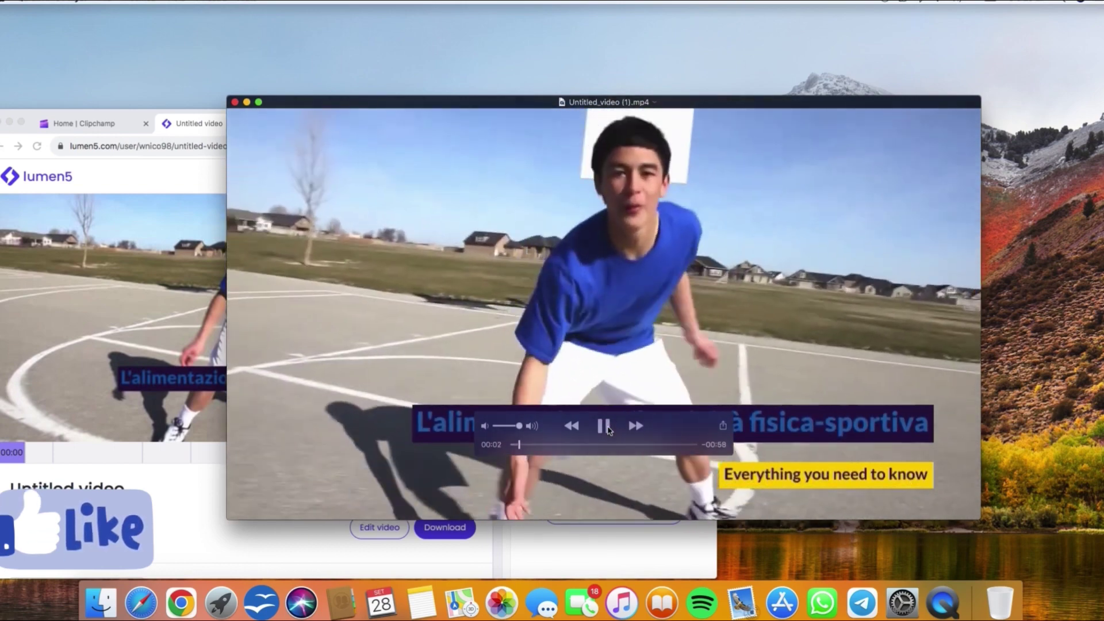
left_click(605, 427)
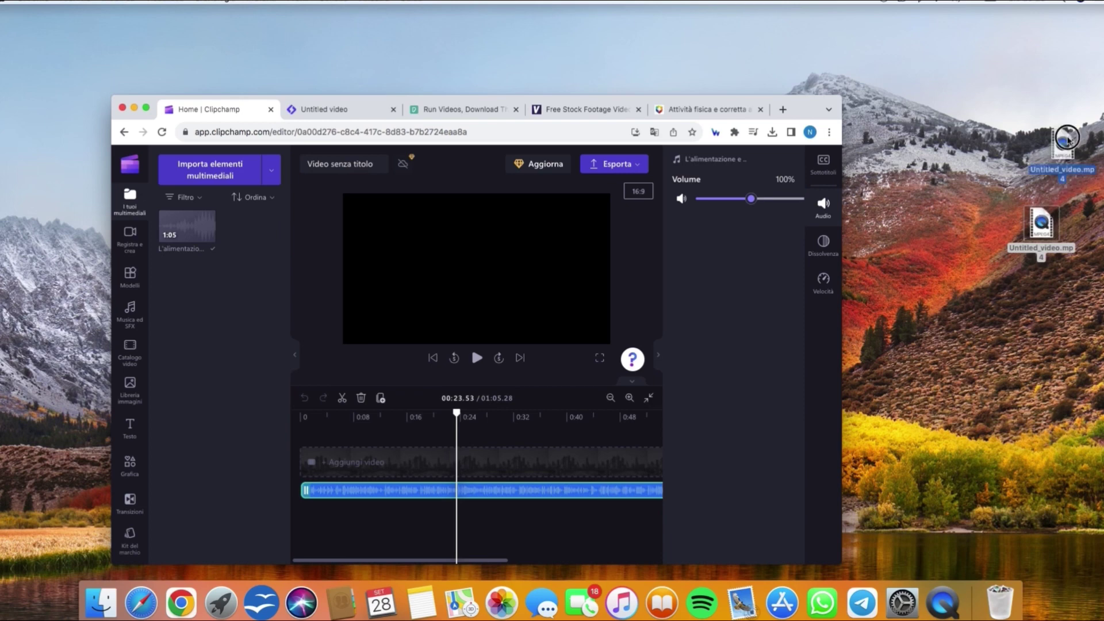
Import Untitled_video.mp4 from the desktop into Clipchamp and place it at the start of the timeline above the narration
left_click_drag(1054, 220, 207, 248)
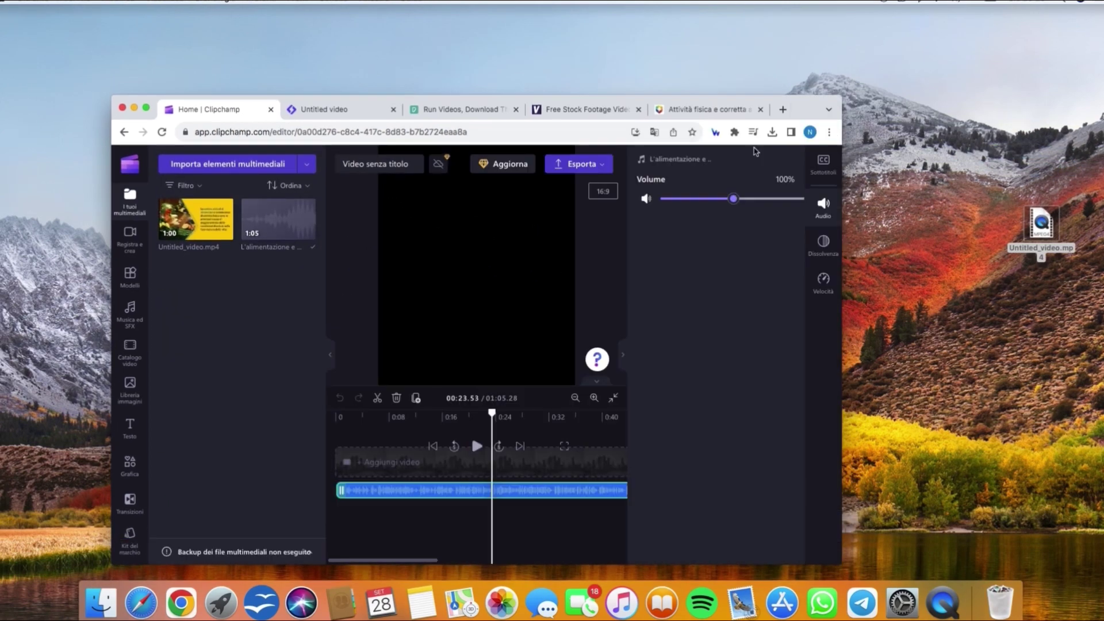
left_click(148, 109)
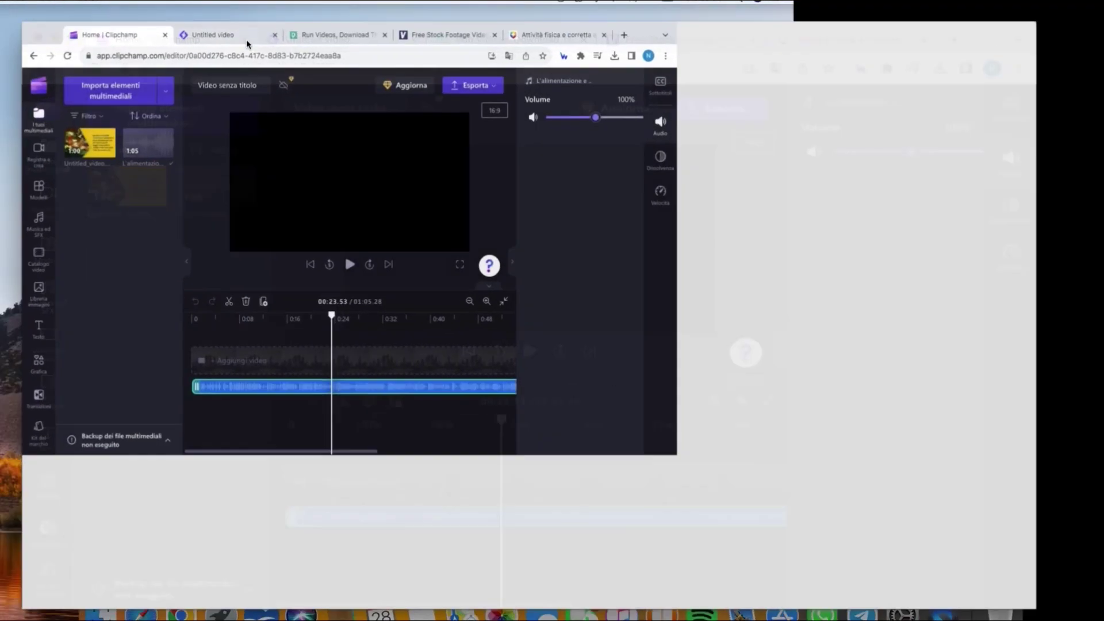
left_click_drag(110, 216, 243, 512)
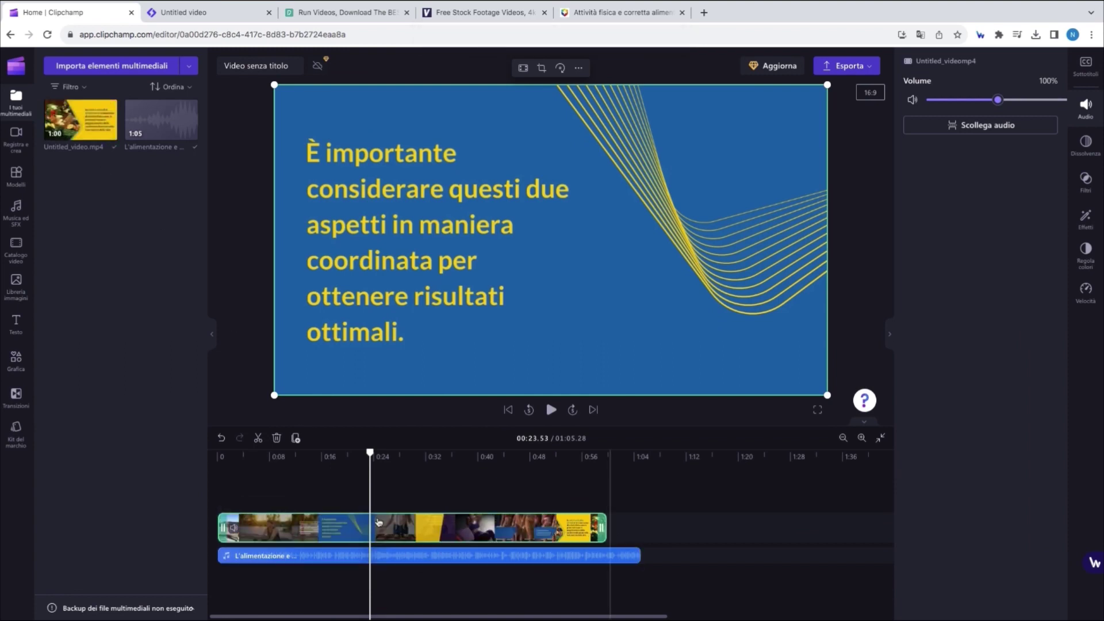
Play the timeline from the start to check the video against the narration, then set the video clip's volume to 0%
left_click(210, 462)
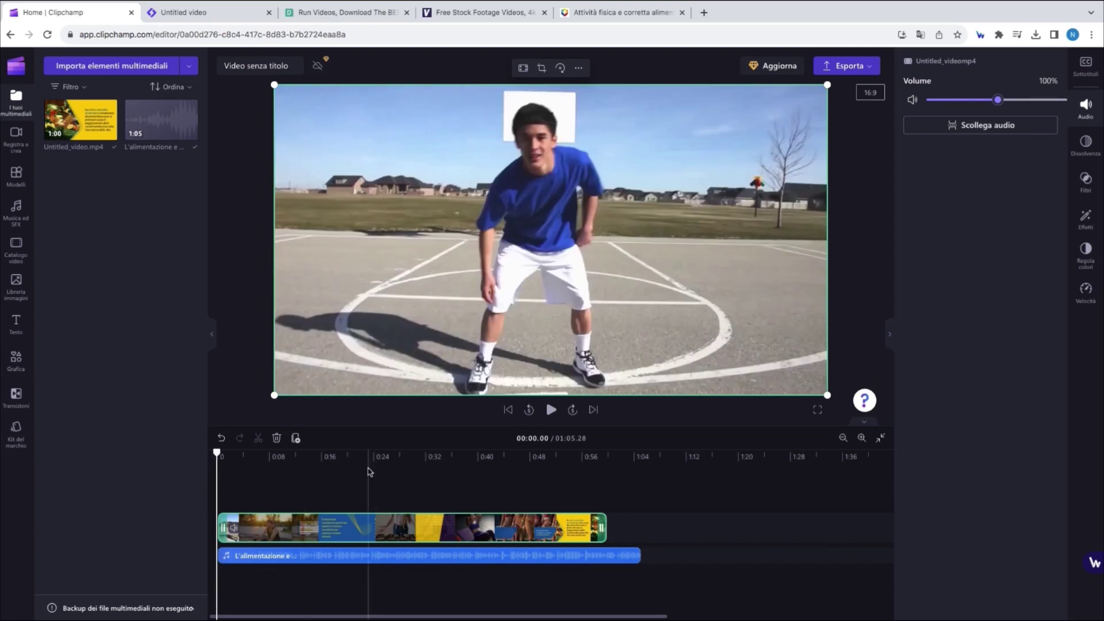
key("space")
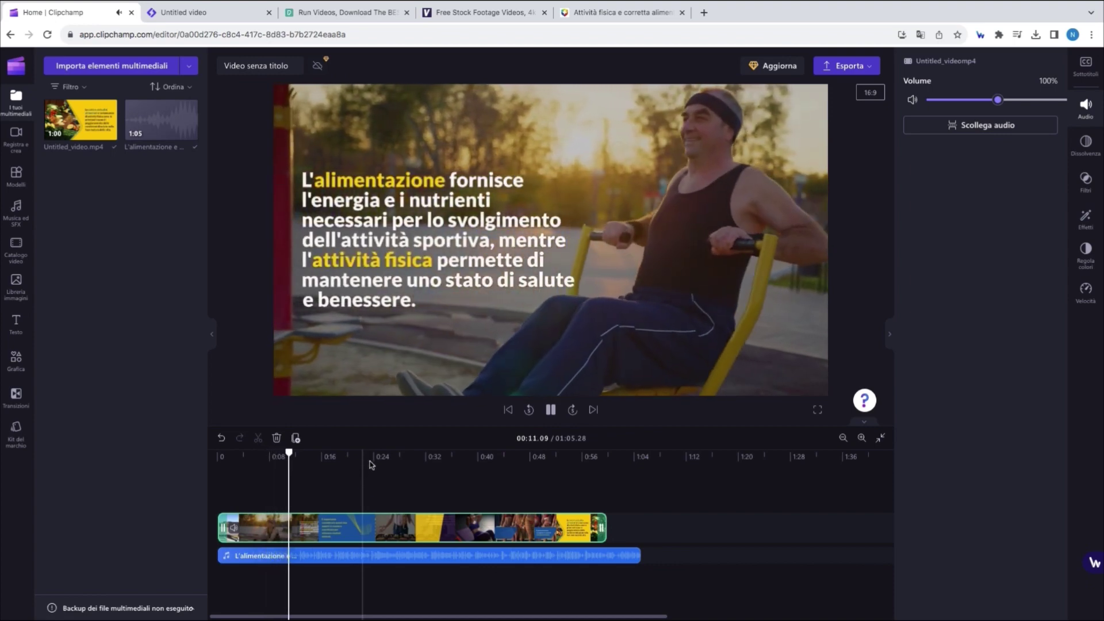
key("space")
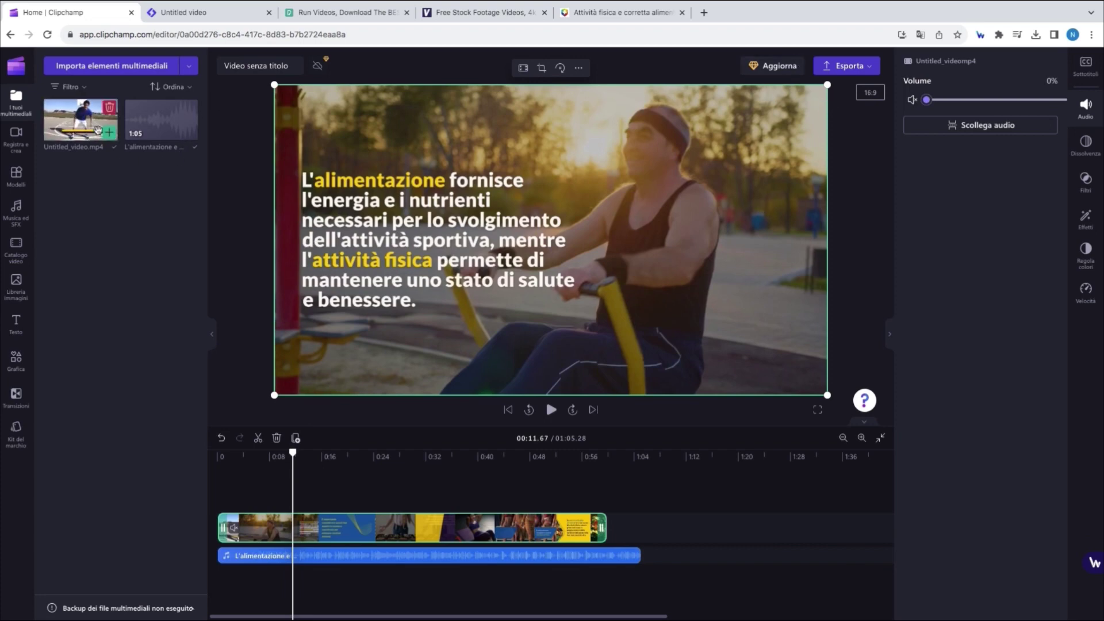
mouse_move(161, 122)
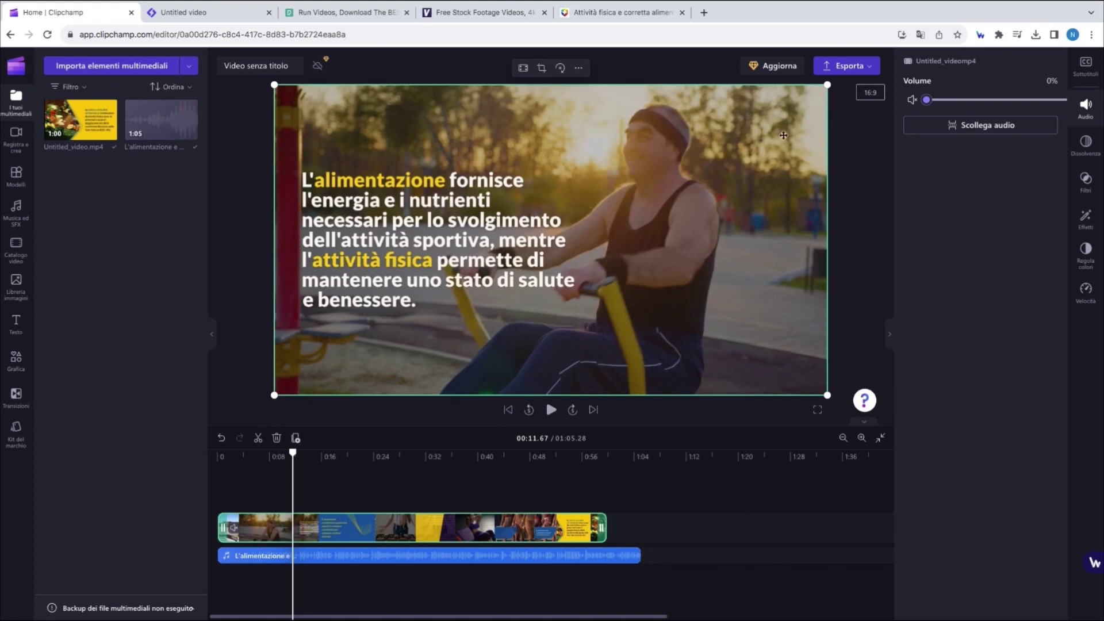
Export the combined video from Clipchamp at 1080p quality
left_click(845, 65)
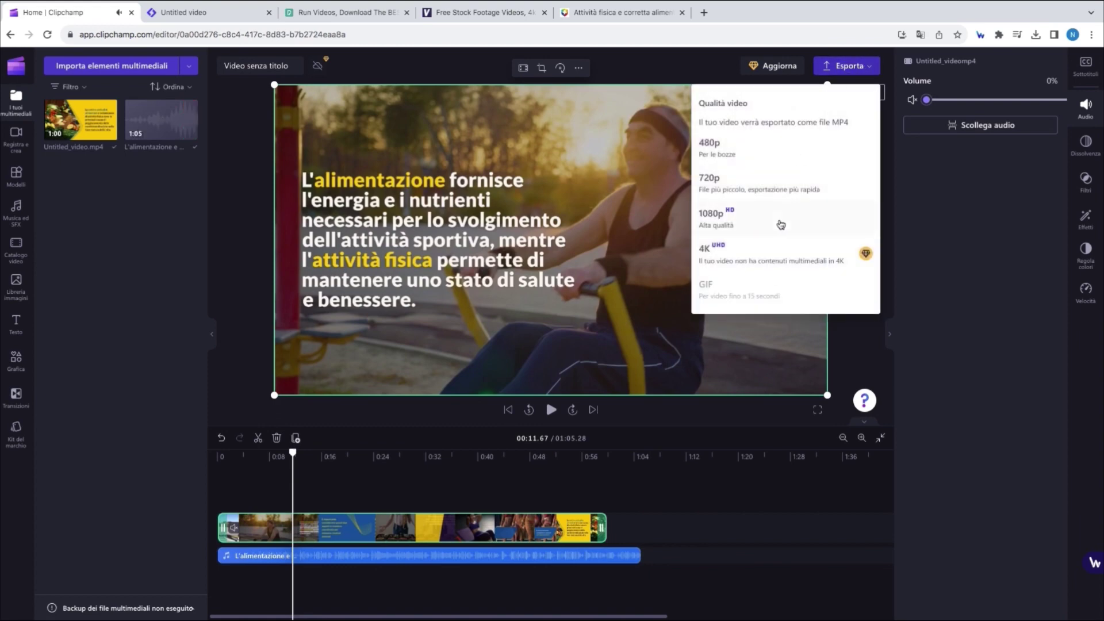
left_click(749, 221)
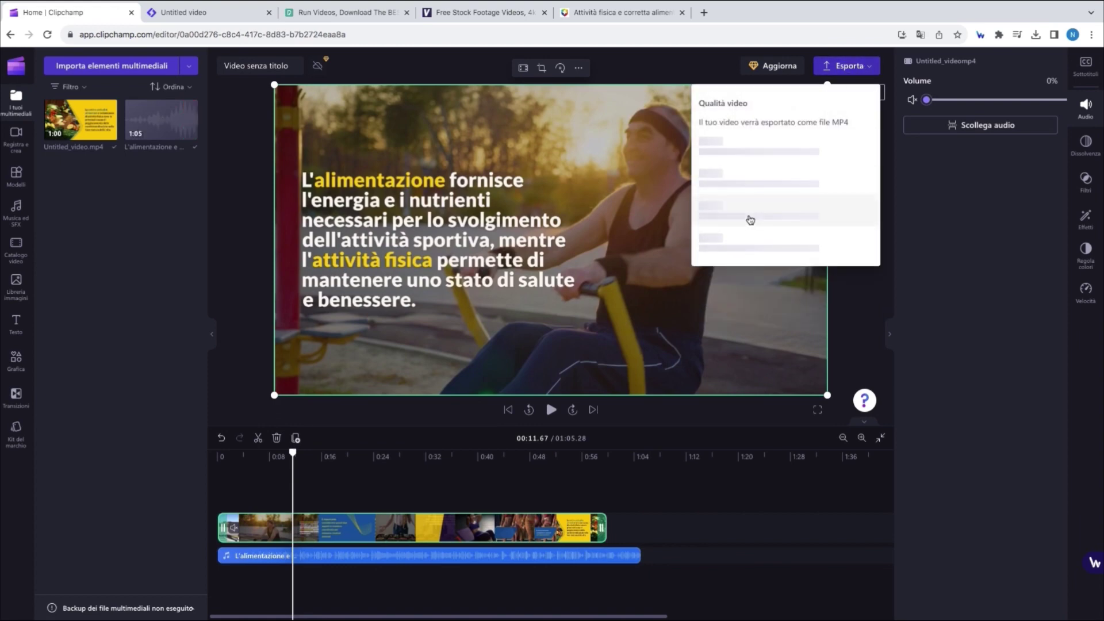